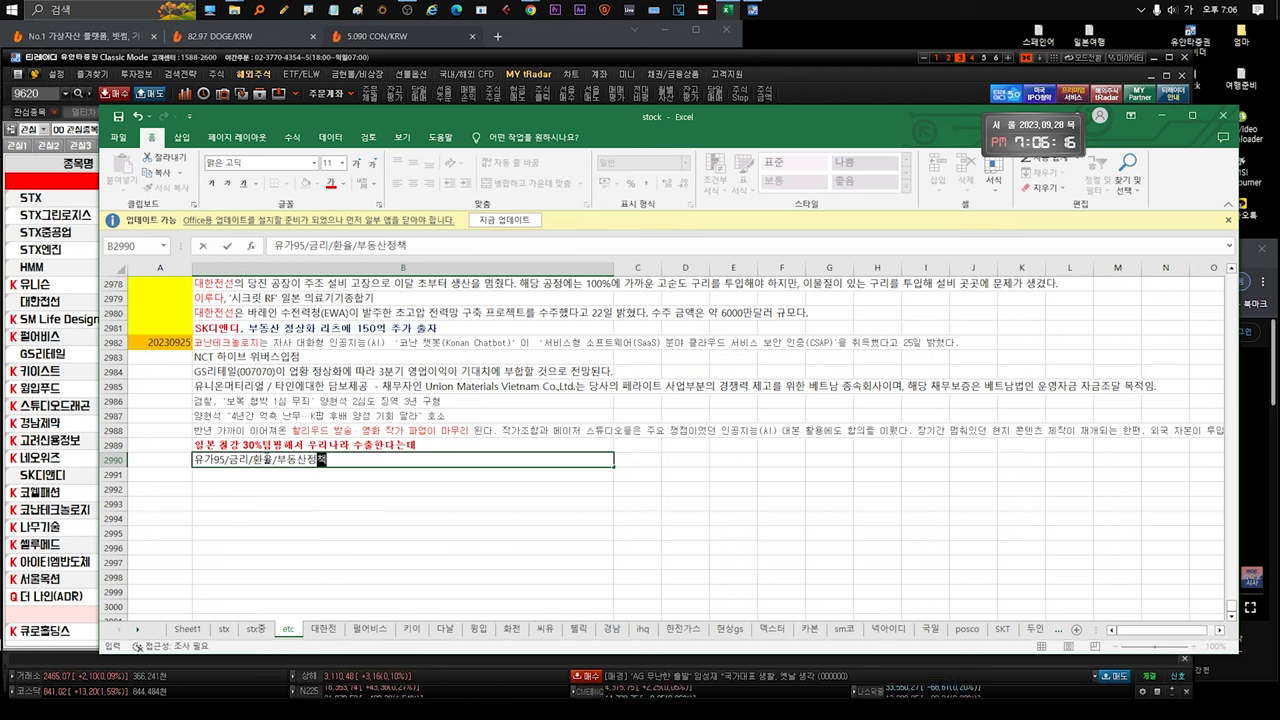
# Step: Complete the note in B2990 with "/ 전체적으로보면 답이없다!!!" and enter "현금보유!!!!!!!" in B2991
pyautogui.write('/  전체적으로보면 ㄷ답이없다!!!')
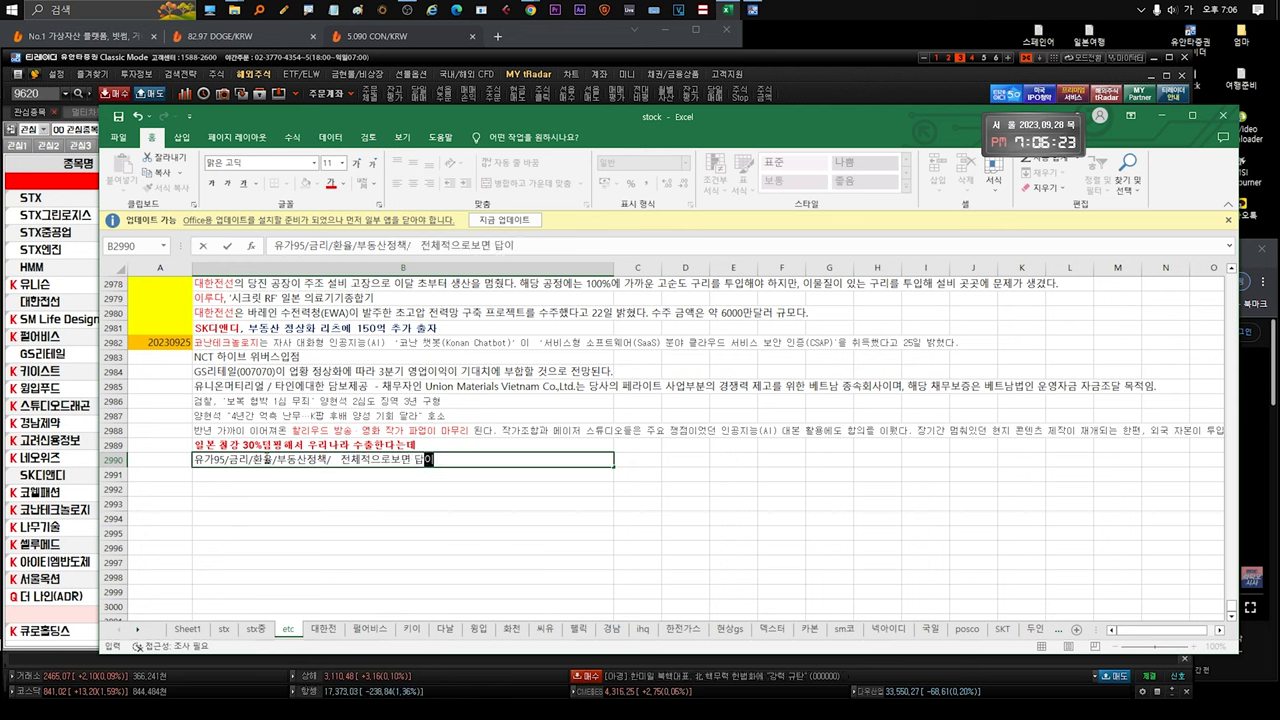
pyautogui.click(233, 473)
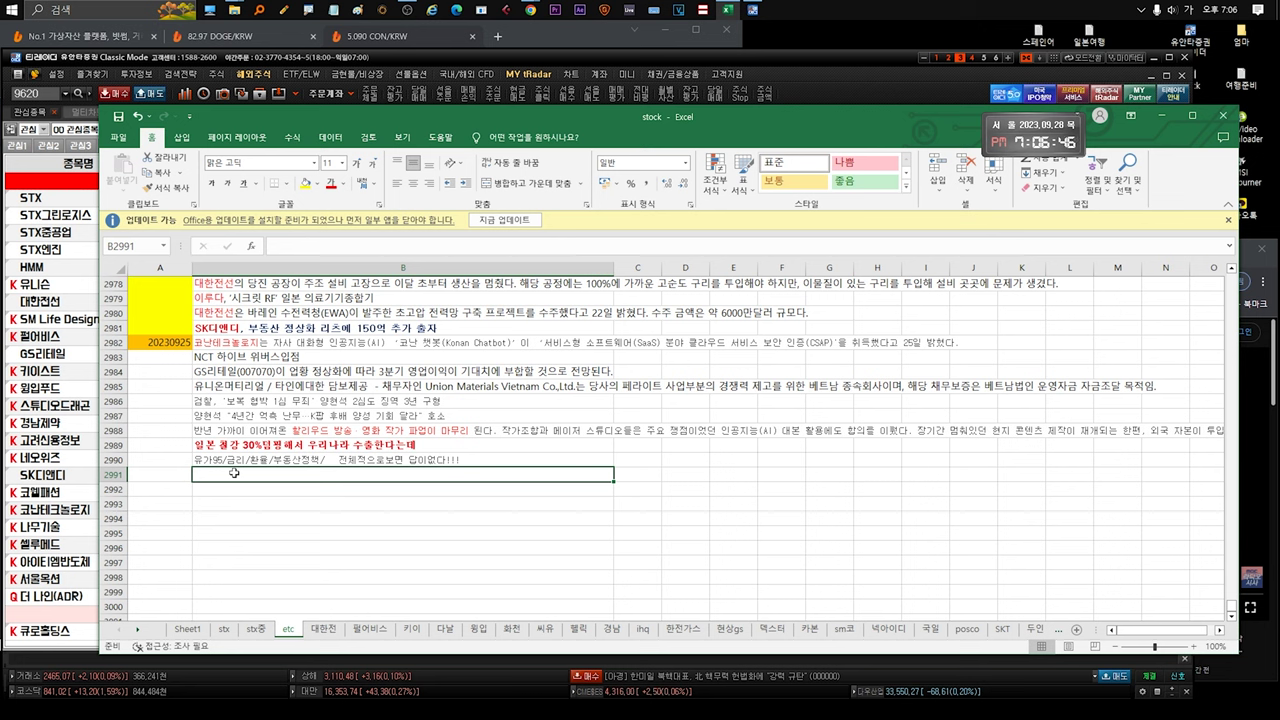
pyautogui.write('ㅎ현금보유!!!!!!')
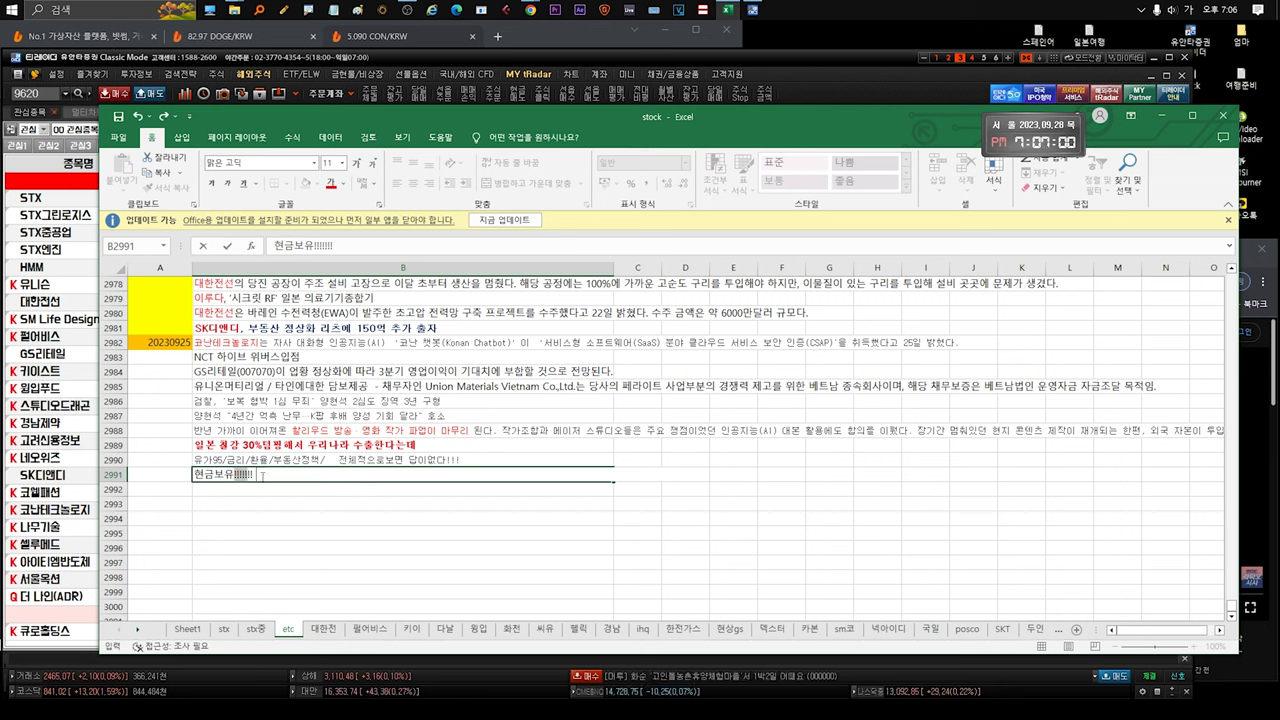
pyautogui.press('Escape')
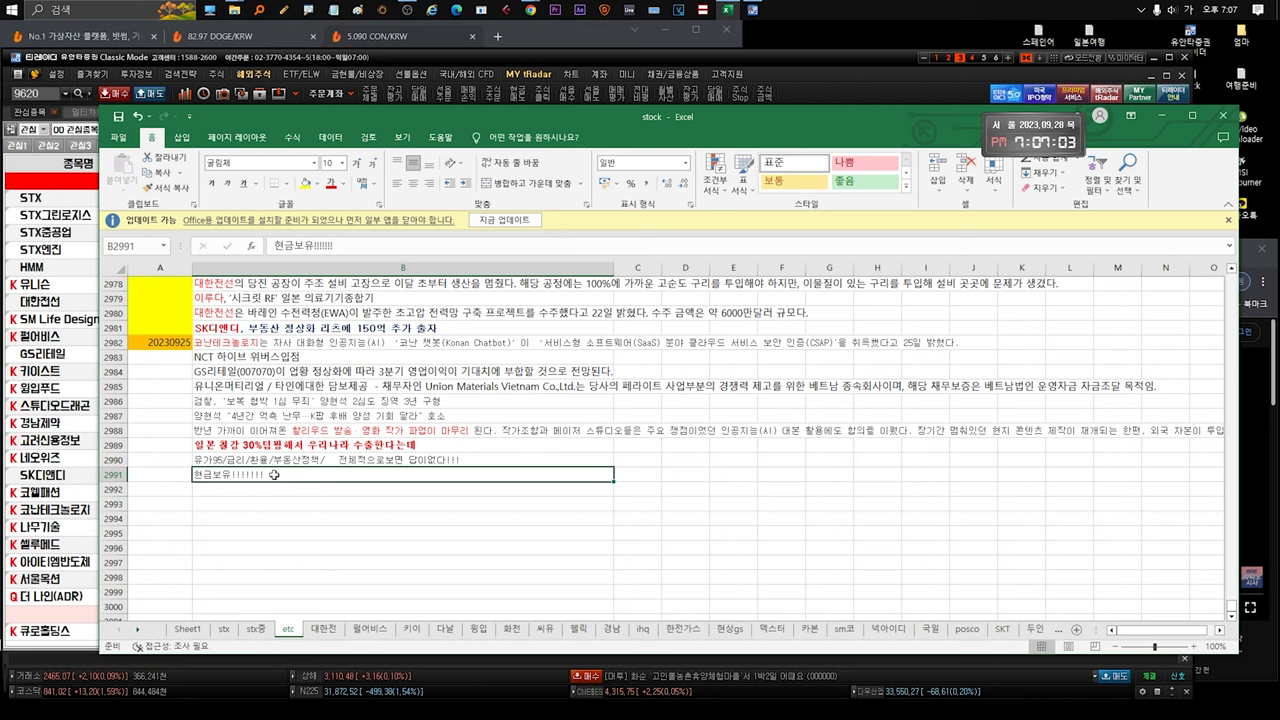
# Step: Review the two newest notes in B2990 and B2991 without changing their text
pyautogui.doubleClick(270, 476)
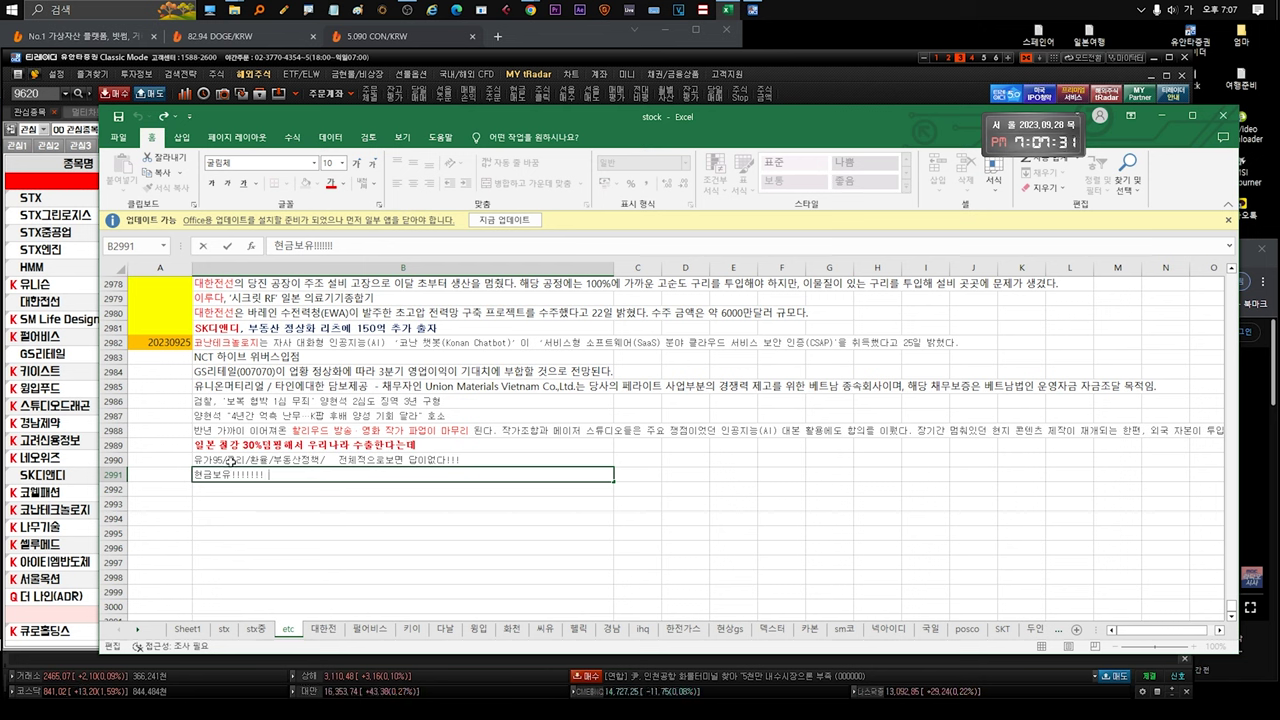
pyautogui.press('Escape')
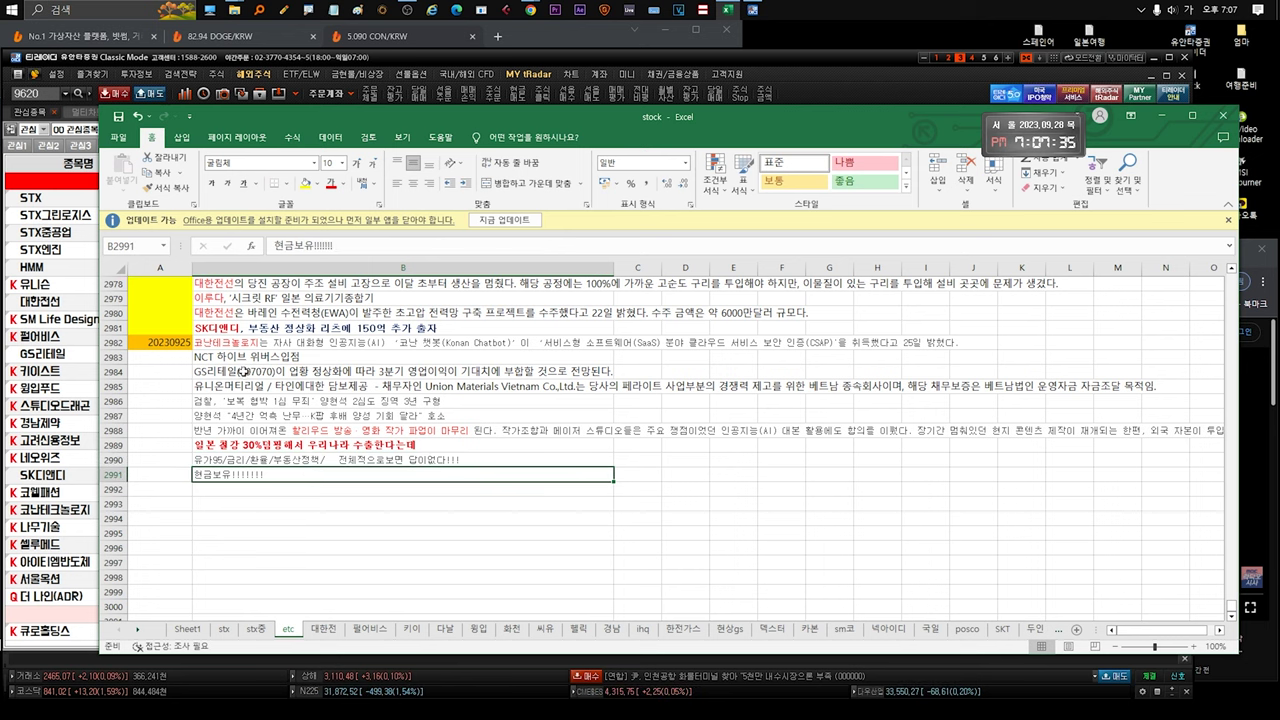
pyautogui.moveTo(278, 461); pyautogui.dragTo(272, 474)
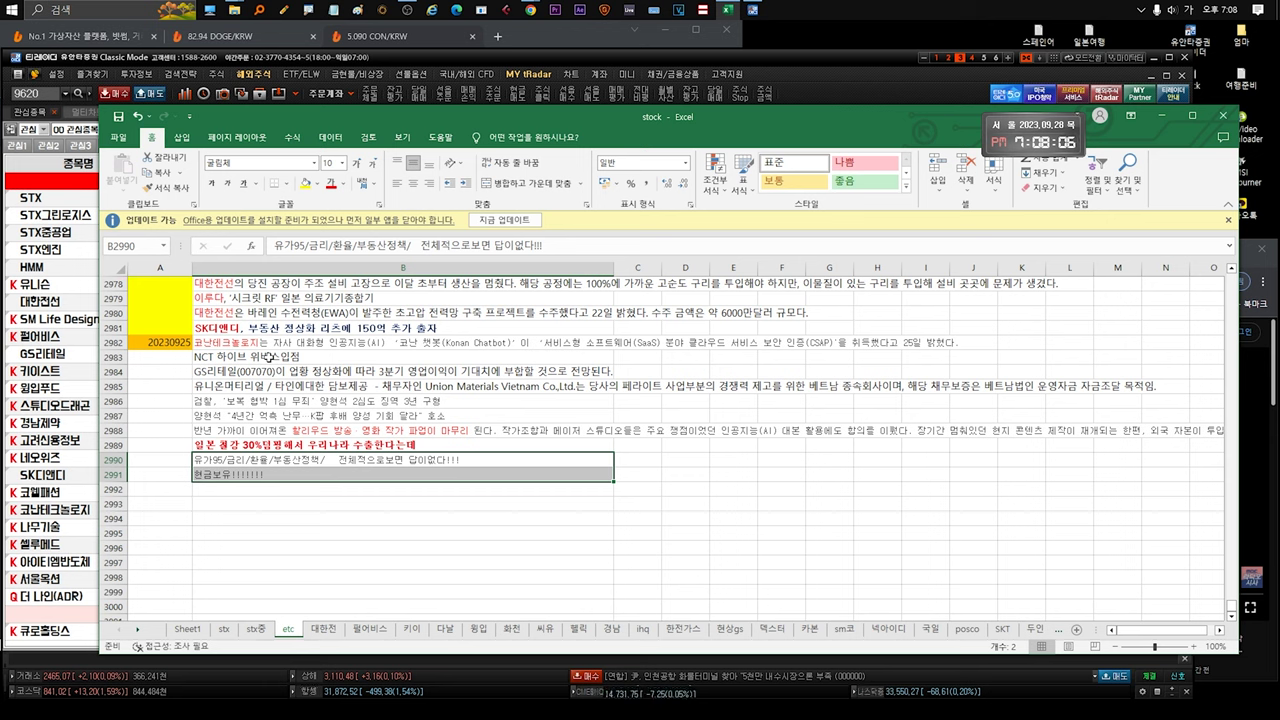
# Step: Read through the 코난테크놀로지 chatbot security certification note in B2982, highlighting its text from the company description to the end
pyautogui.moveTo(296, 343); pyautogui.dragTo(298, 430)
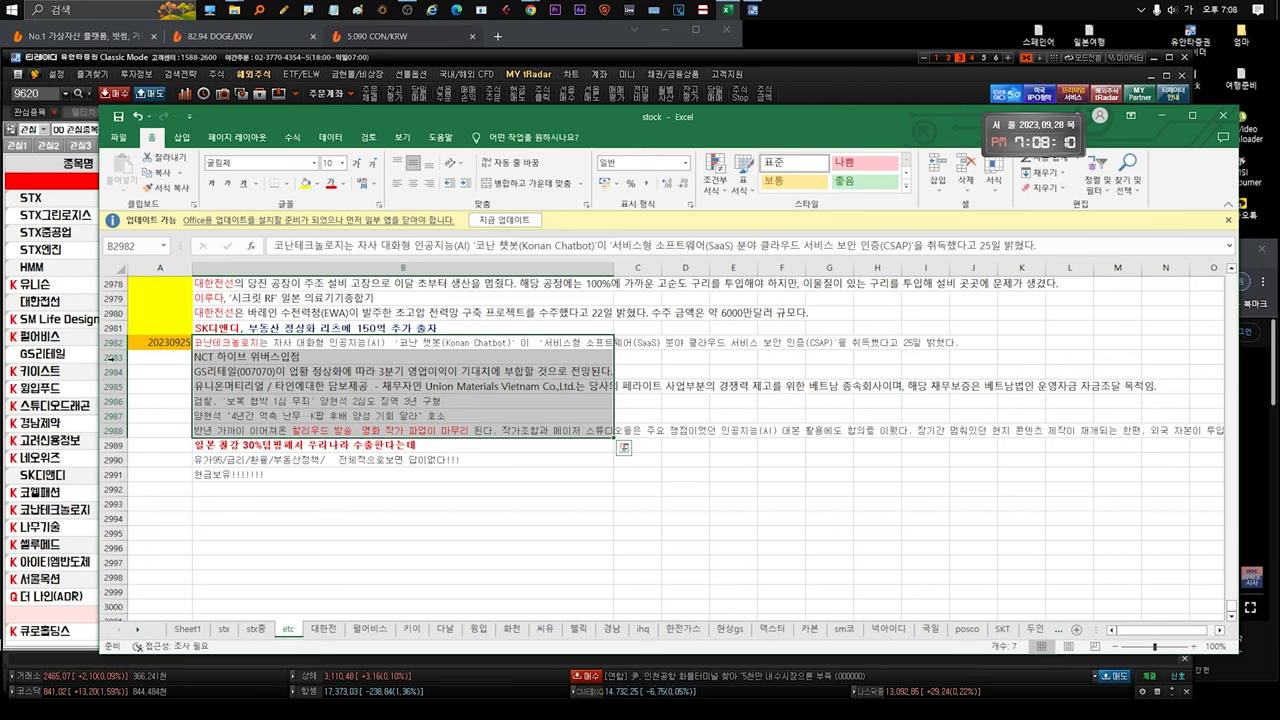
pyautogui.moveTo(249, 367); pyautogui.dragTo(249, 384)
pyautogui.click(306, 344)
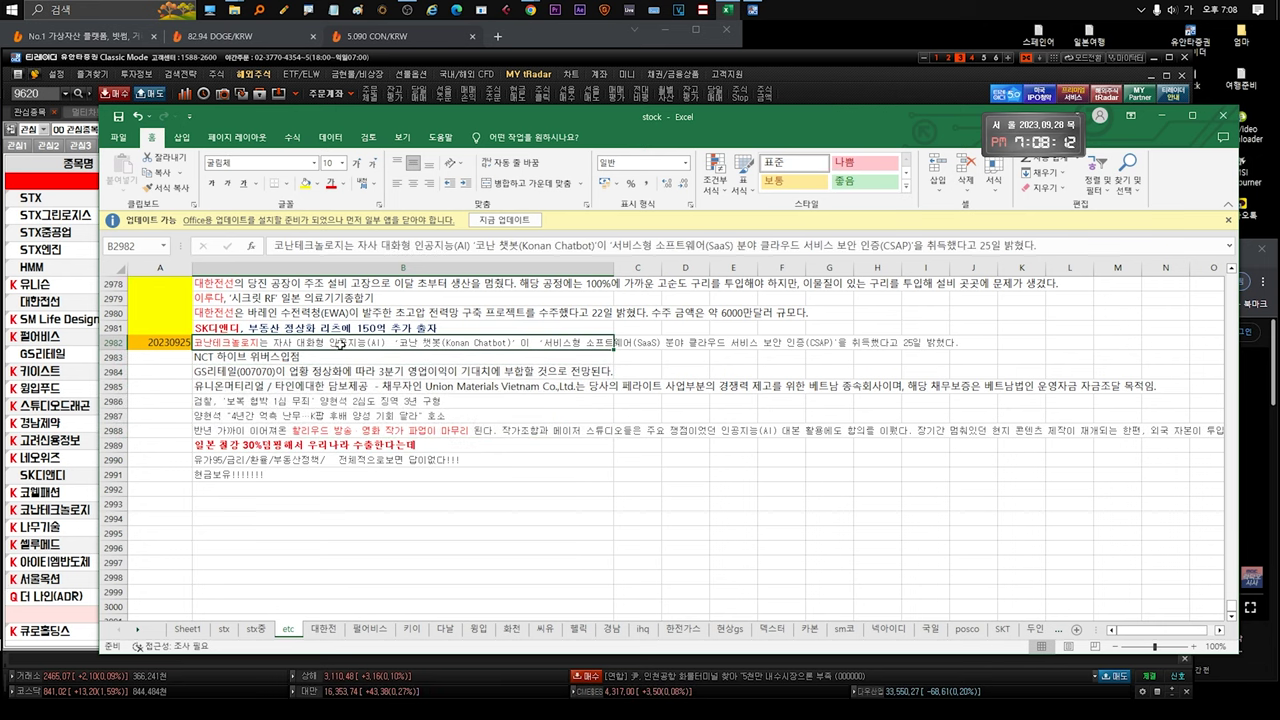
pyautogui.doubleClick(318, 346)
pyautogui.moveTo(264, 343); pyautogui.dragTo(960, 343)
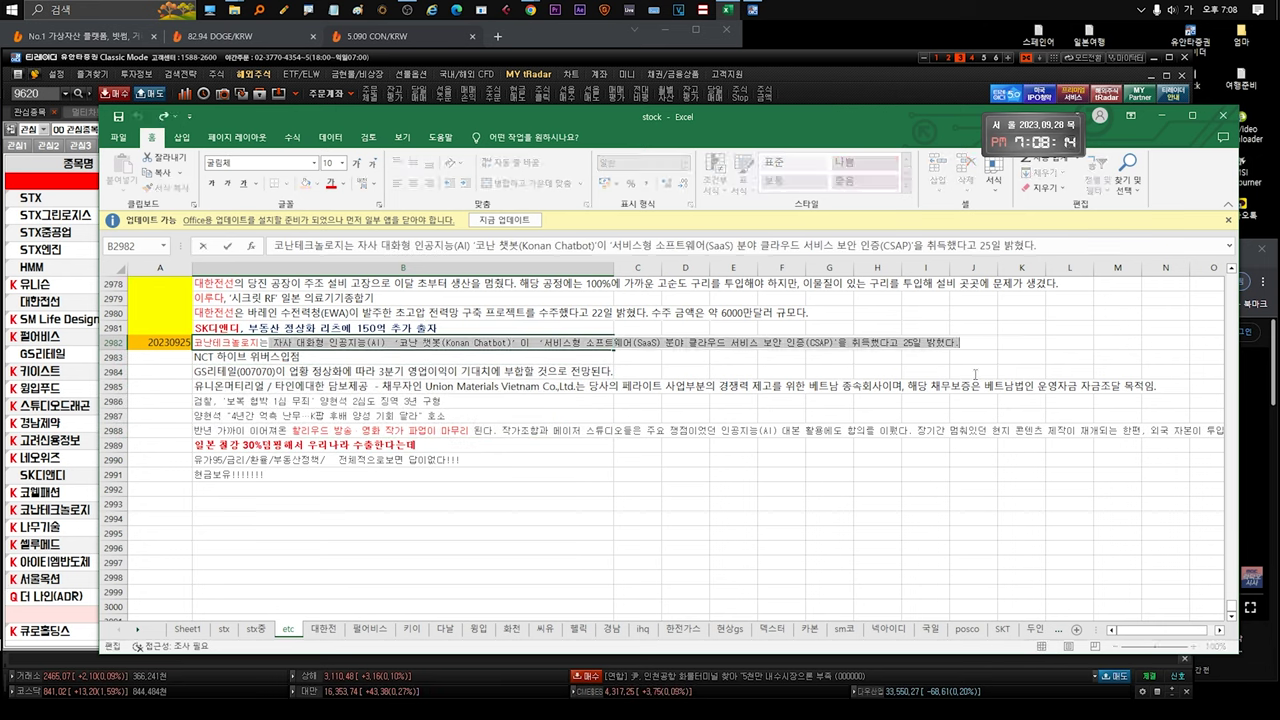
pyautogui.click(568, 345)
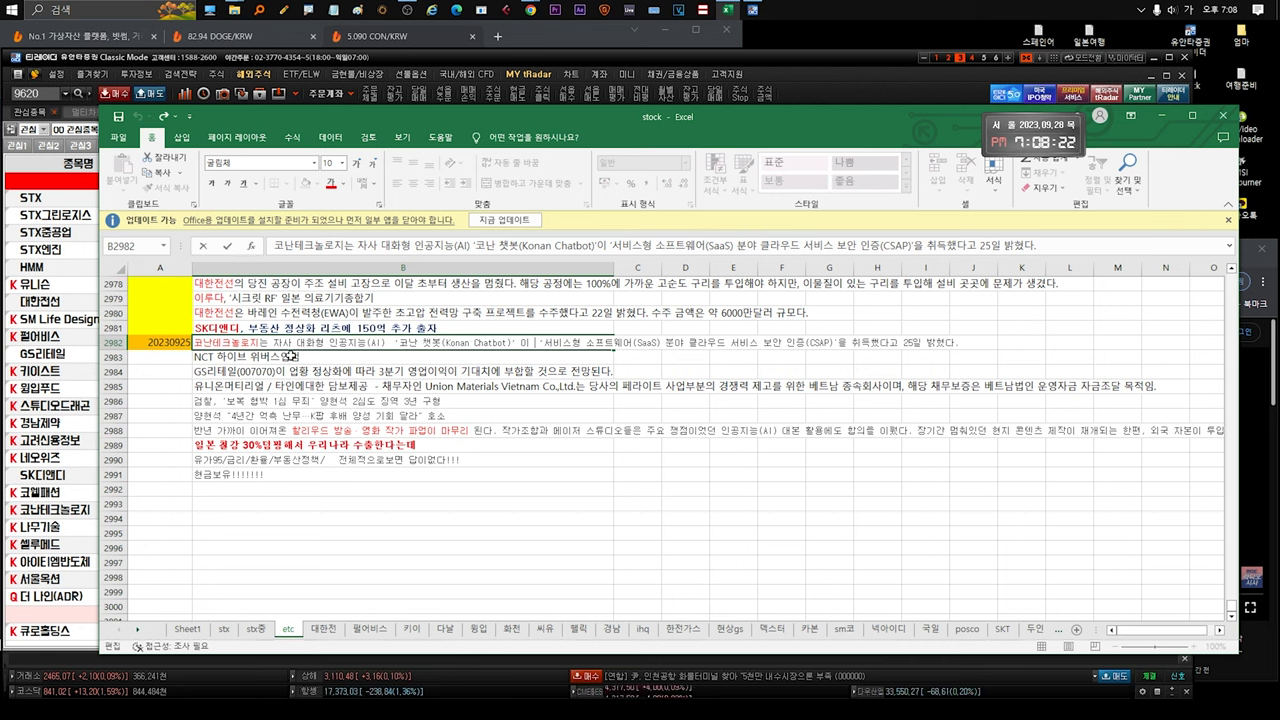
pyautogui.press('Escape')
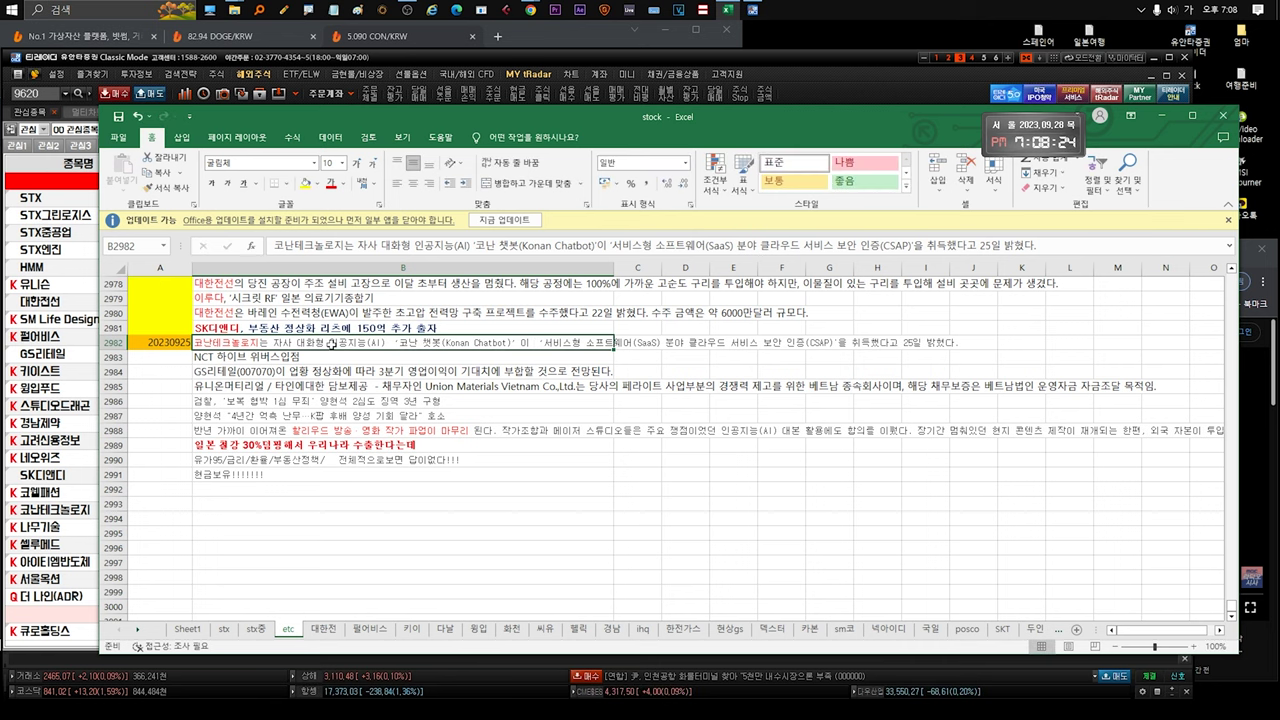
pyautogui.doubleClick(331, 343)
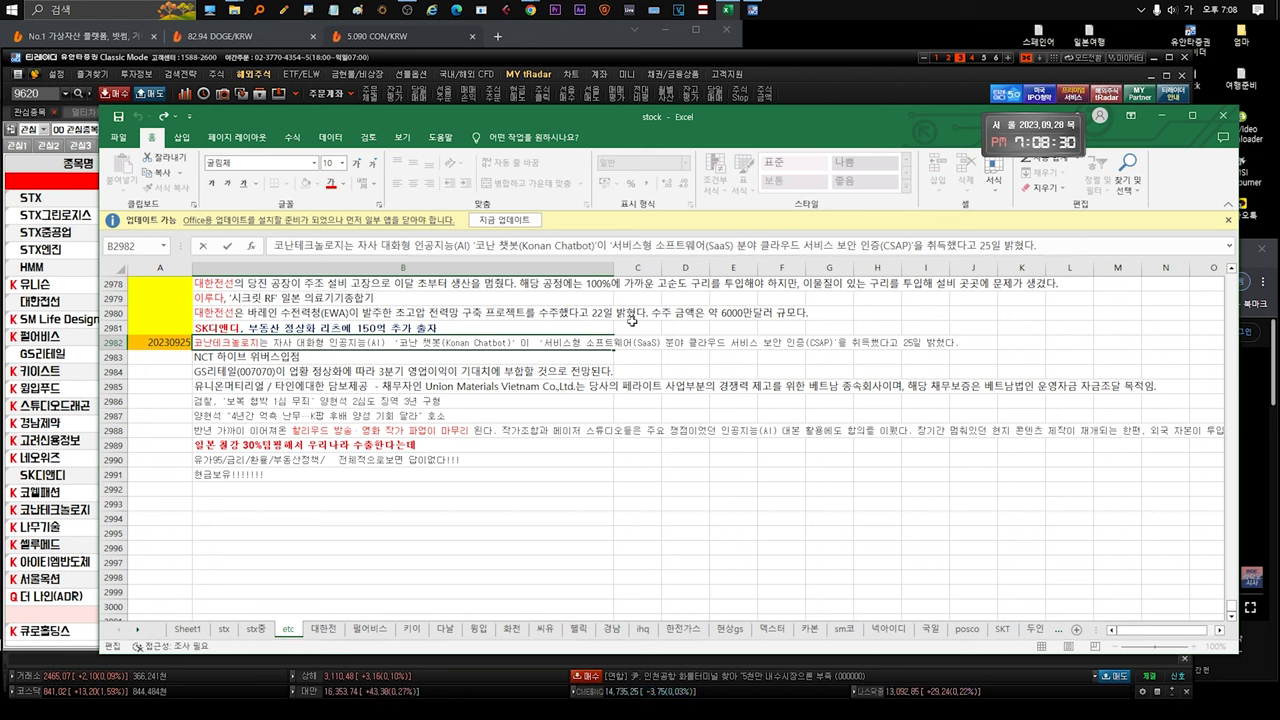
pyautogui.press('Escape')
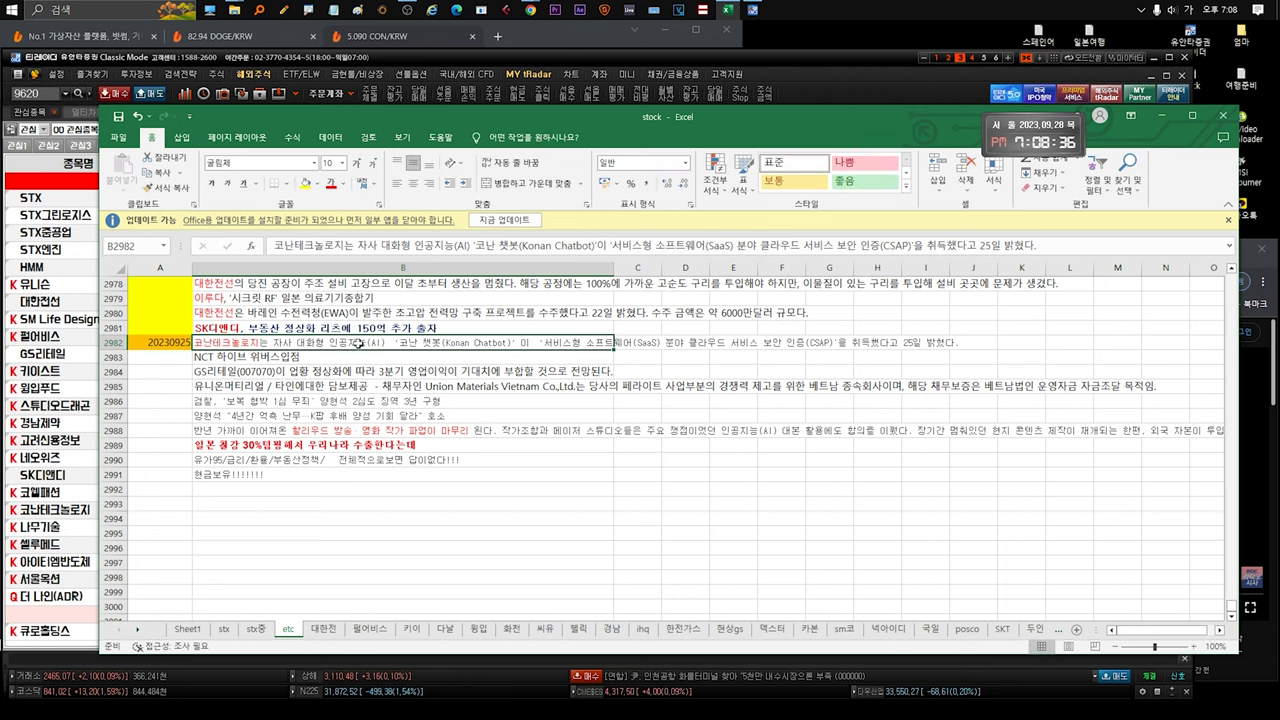
pyautogui.doubleClick(390, 343)
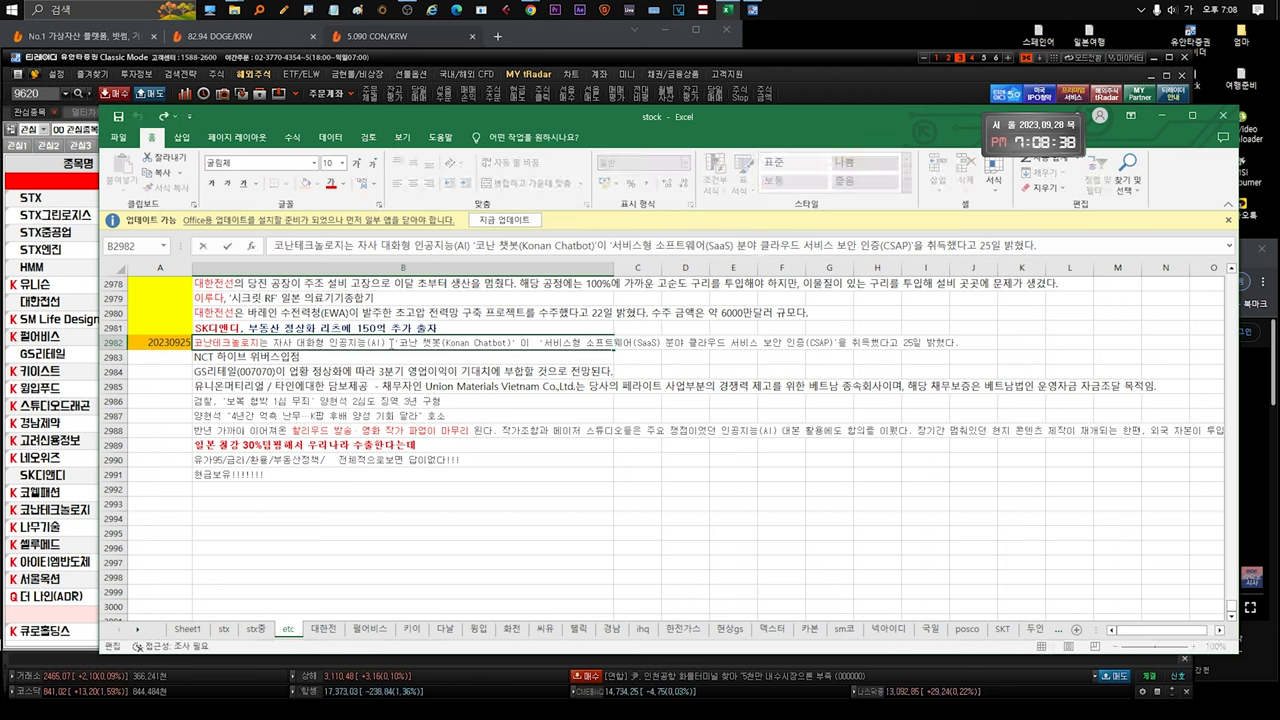
pyautogui.hotkey('shift', 'End')
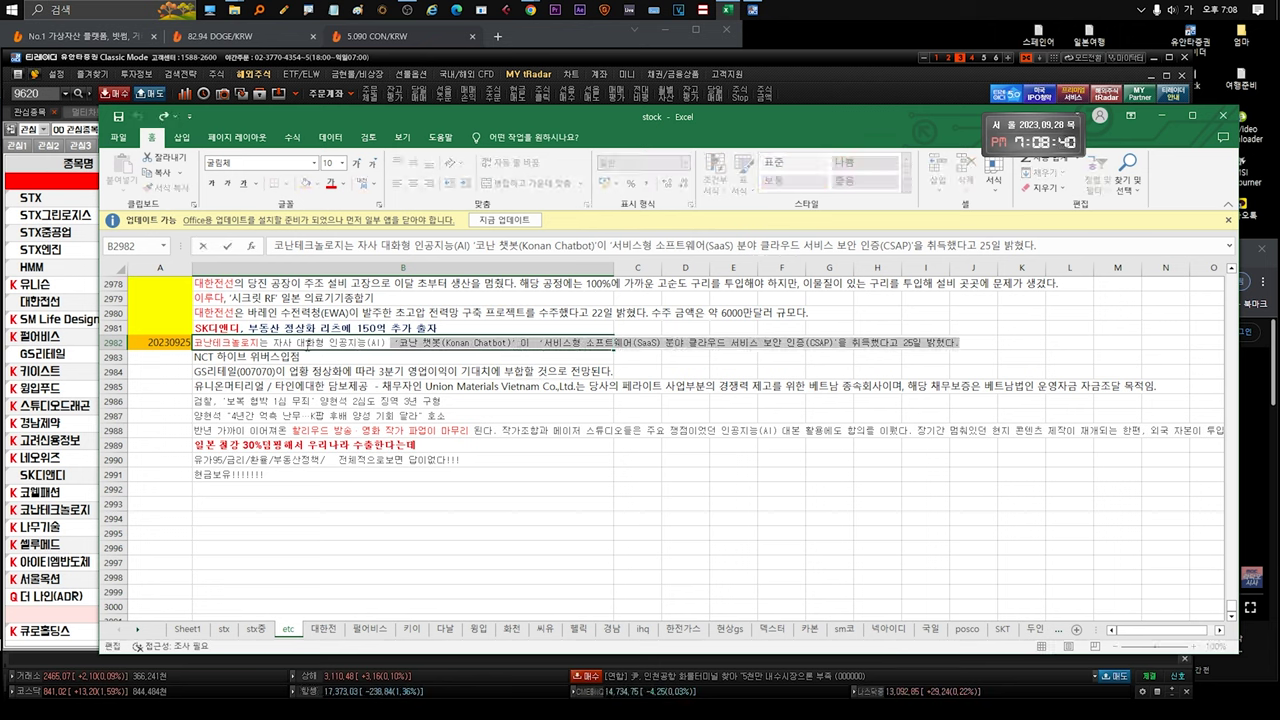
pyautogui.press('Return')
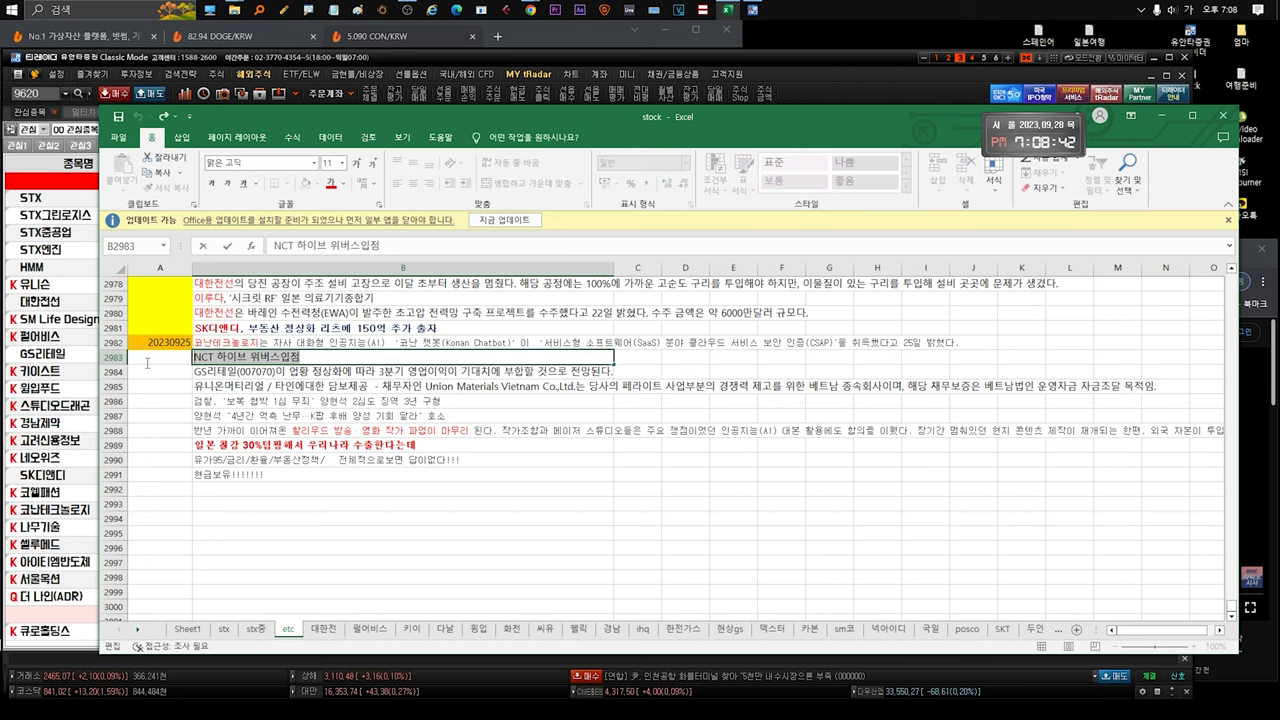
# Step: Highlight and read the NCT 하이브 위버스입점 note in B2983
pyautogui.doubleClick(290, 360)
pyautogui.moveTo(323, 360); pyautogui.dragTo(190, 362)
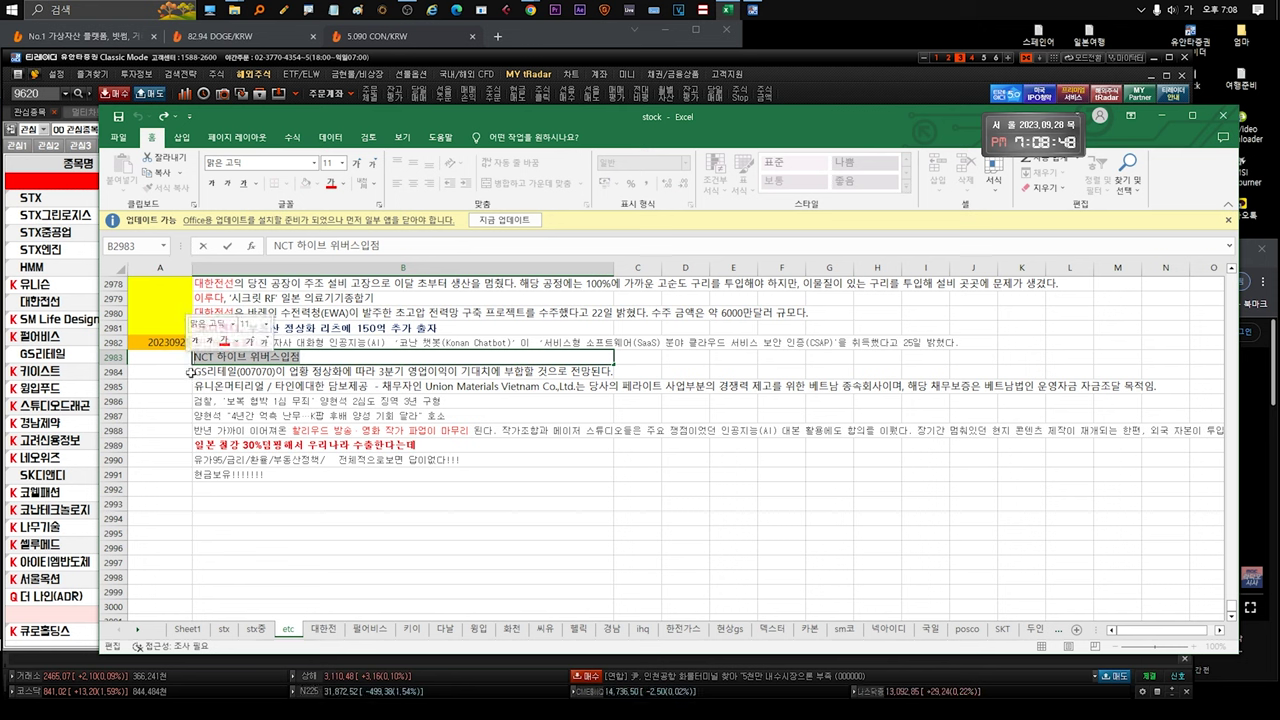
pyautogui.click(280, 358)
pyautogui.moveTo(248, 357); pyautogui.dragTo(310, 358)
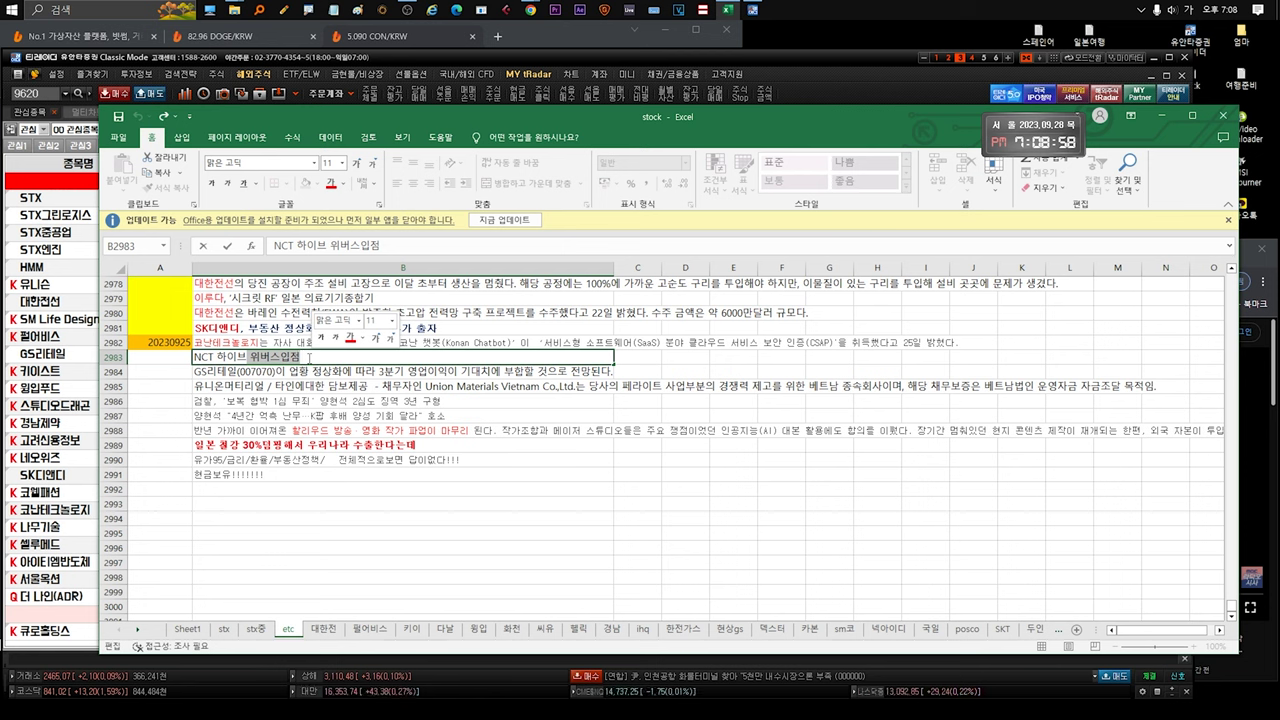
pyautogui.click(309, 357)
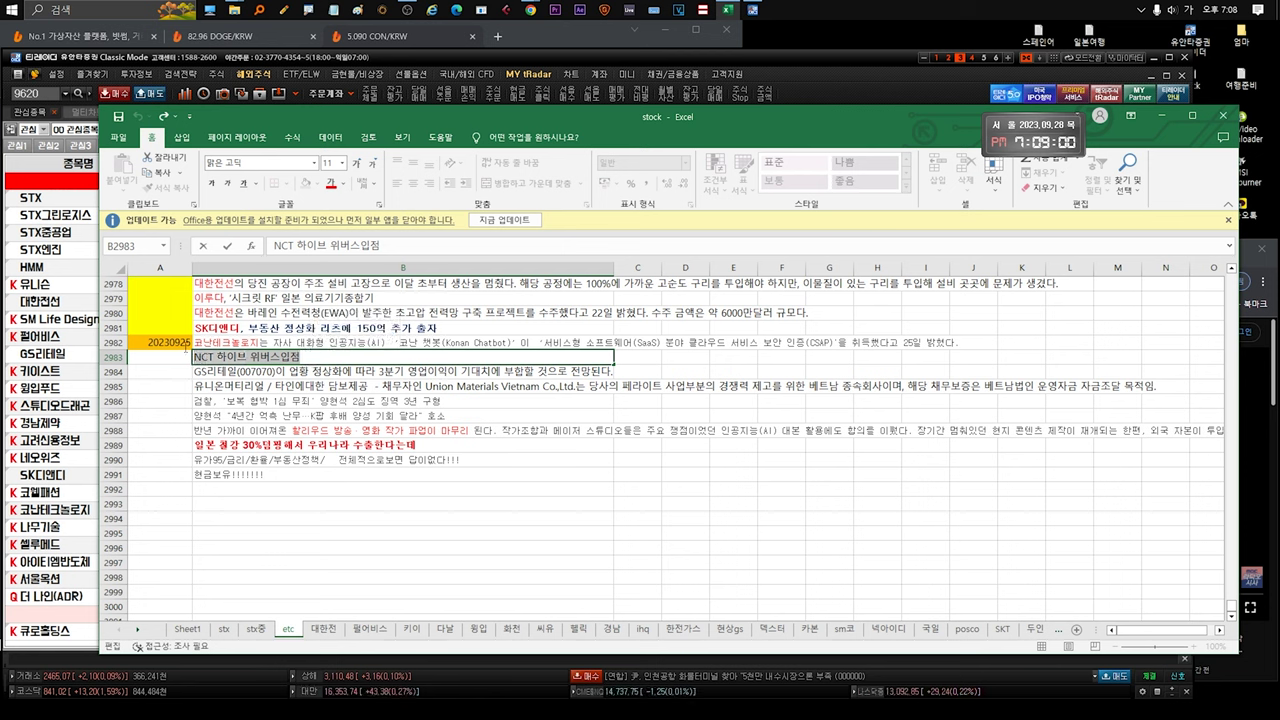
pyautogui.moveTo(184, 345)
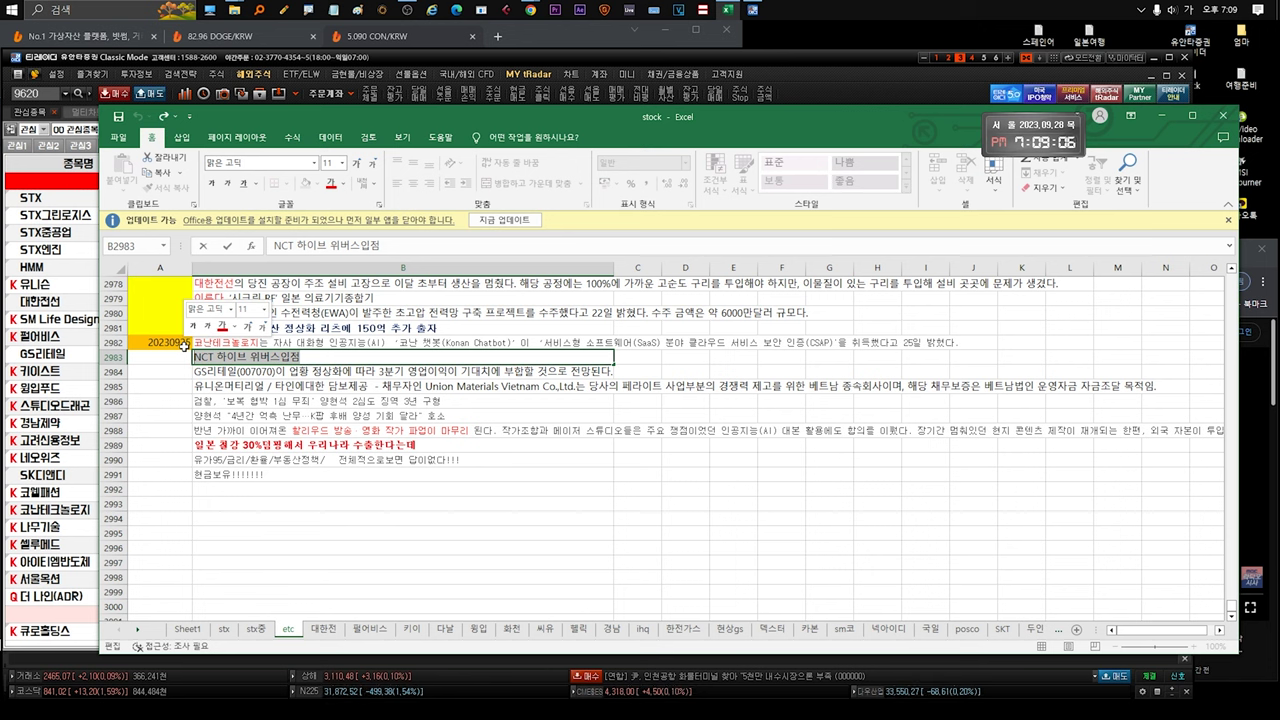
# Step: Read the GS리테일 third-quarter operating profit note in B2984, highlighting the forecast part of the sentence
pyautogui.click(310, 371)
pyautogui.doubleClick(364, 371)
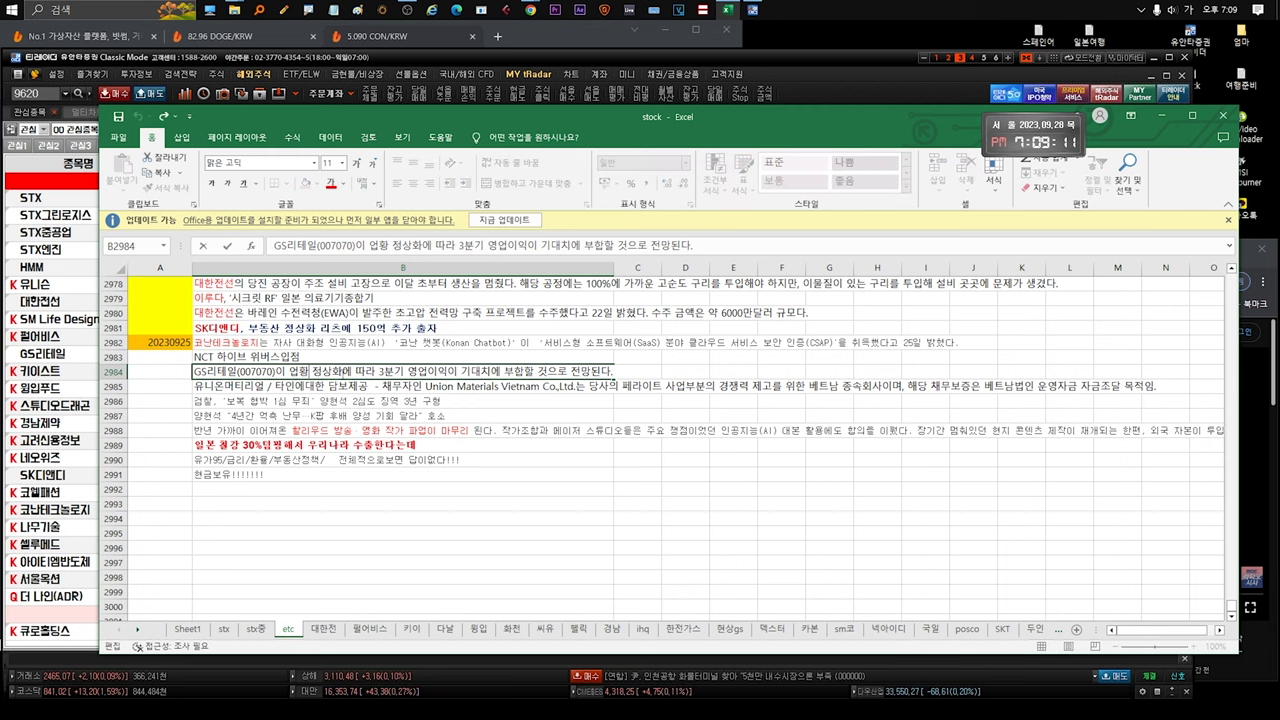
pyautogui.moveTo(364, 371); pyautogui.dragTo(684, 385)
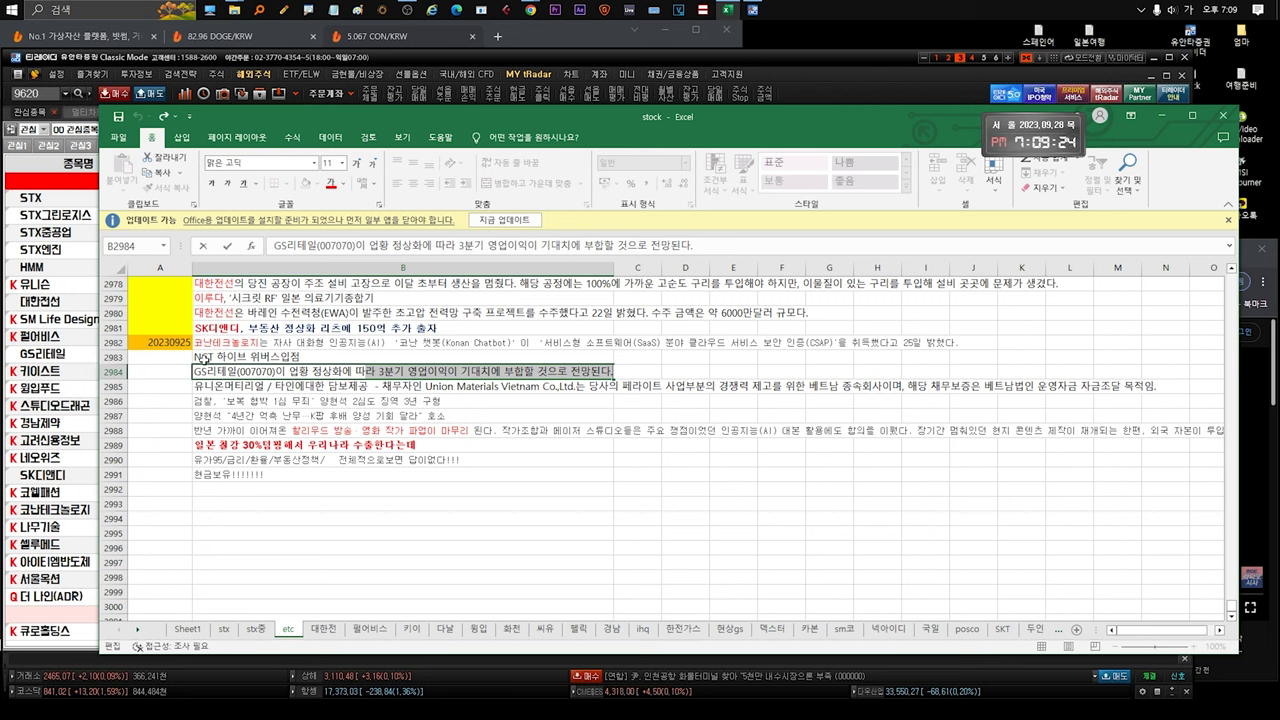
pyautogui.click(328, 371)
pyautogui.moveTo(330, 371); pyautogui.dragTo(592, 371)
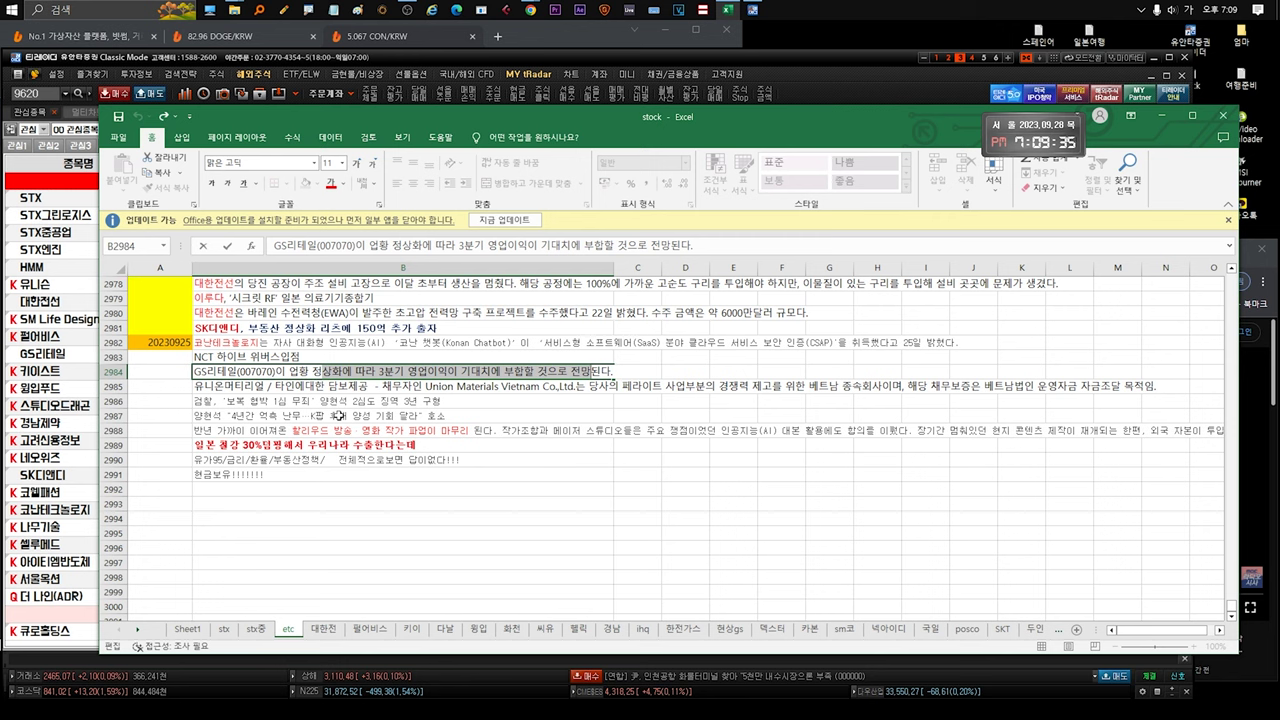
# Step: Read the 유니온머티리얼 collateral note in B2985, highlighting the mention of the ferrite business
pyautogui.click(258, 385)
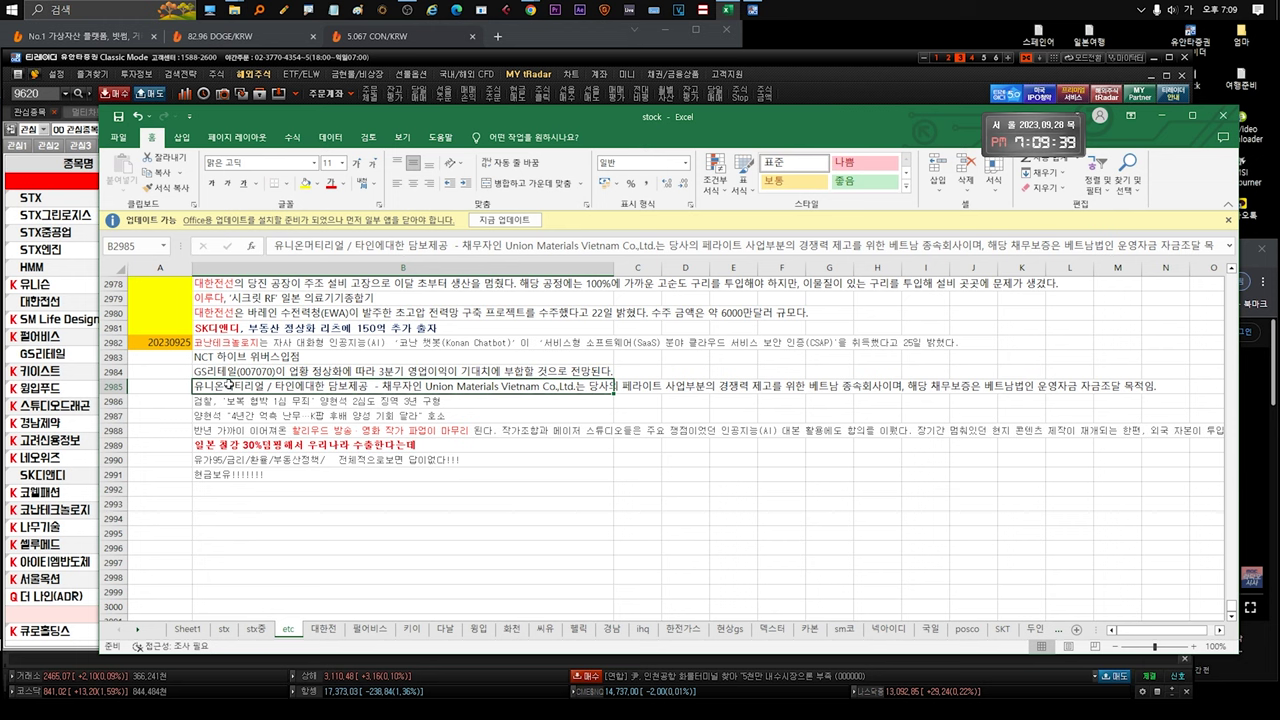
pyautogui.doubleClick(228, 387)
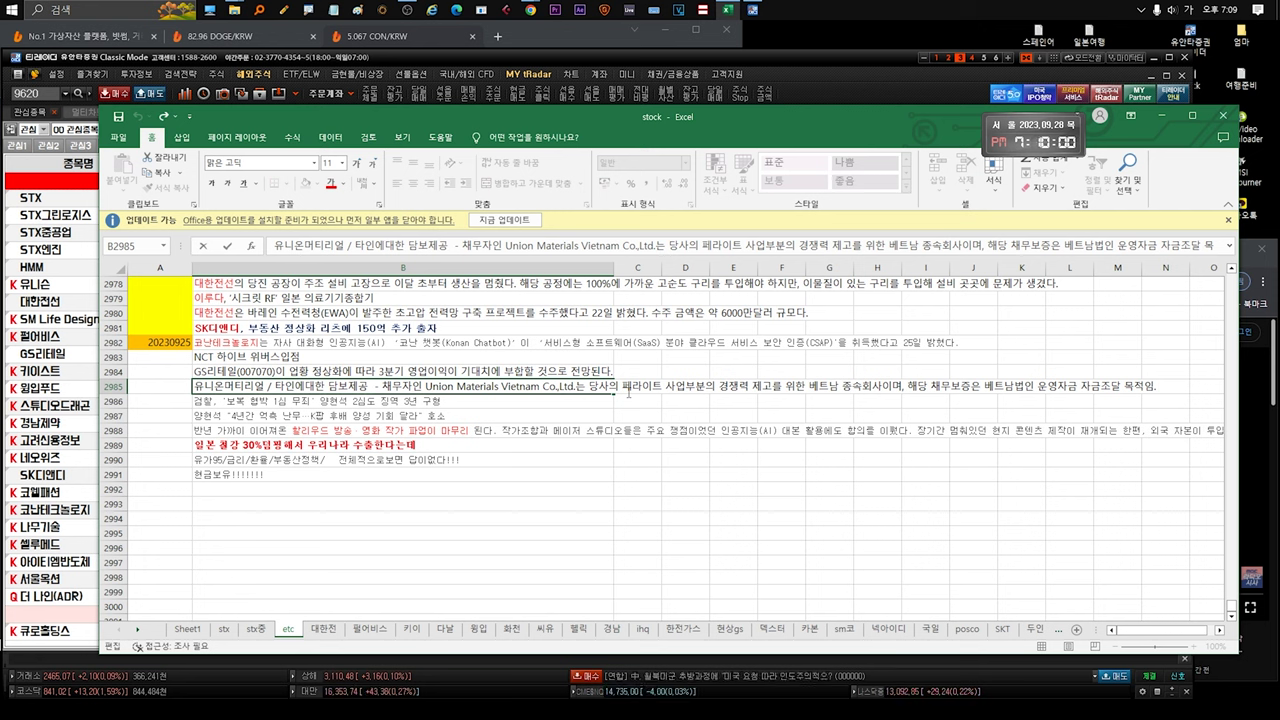
pyautogui.moveTo(624, 390); pyautogui.dragTo(686, 389)
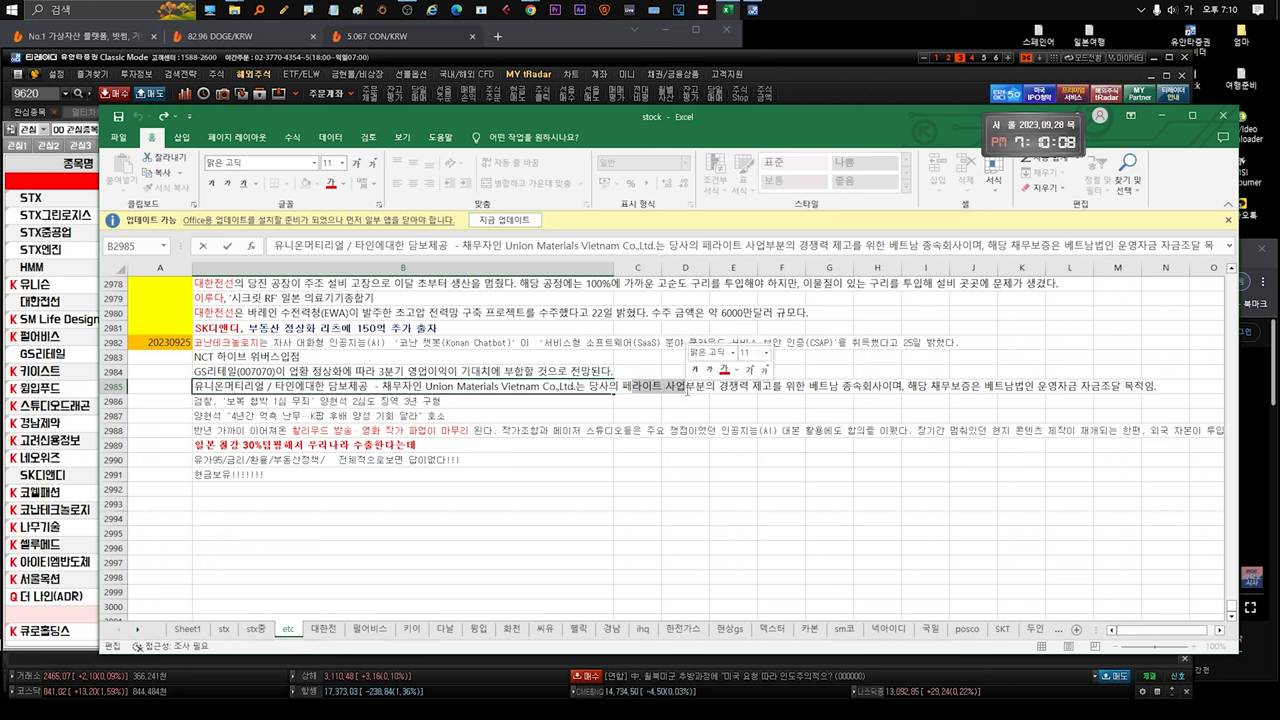
# Step: Read the note on the prosecution's sentencing request in B2986 and move on to the related note in B2987
pyautogui.click(220, 398)
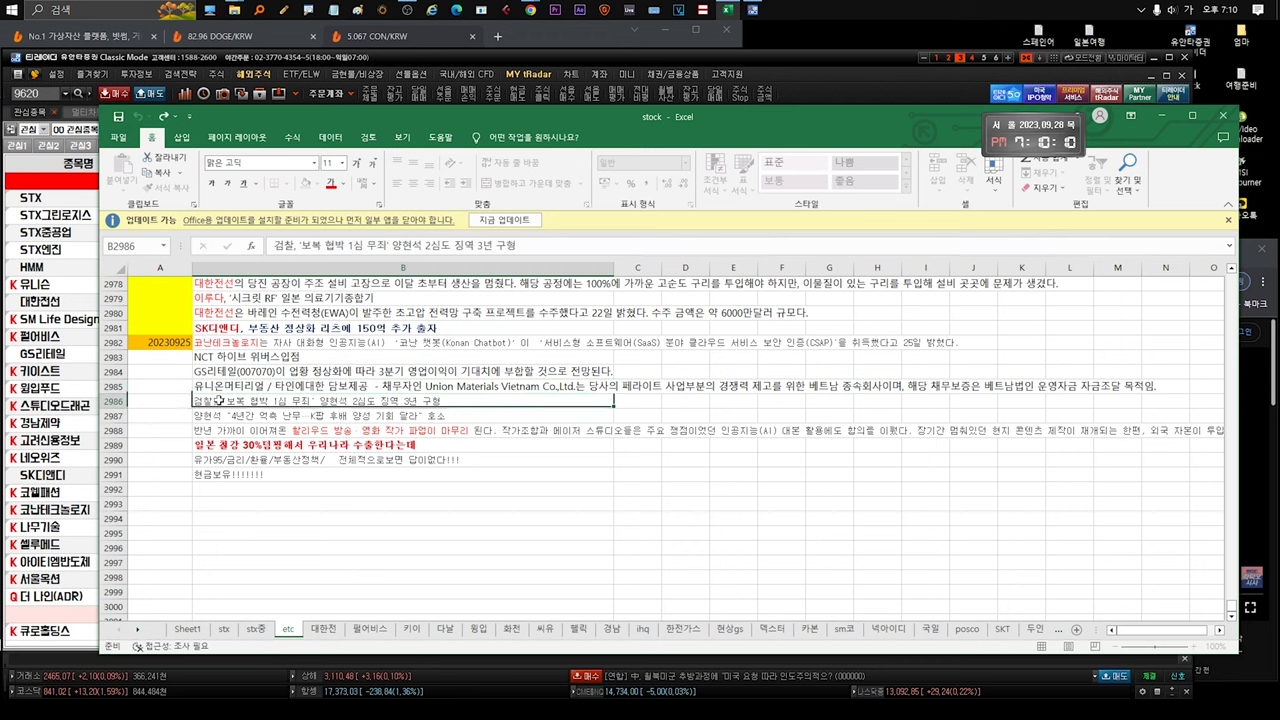
pyautogui.moveTo(442, 401); pyautogui.dragTo(186, 404)
pyautogui.click(483, 404)
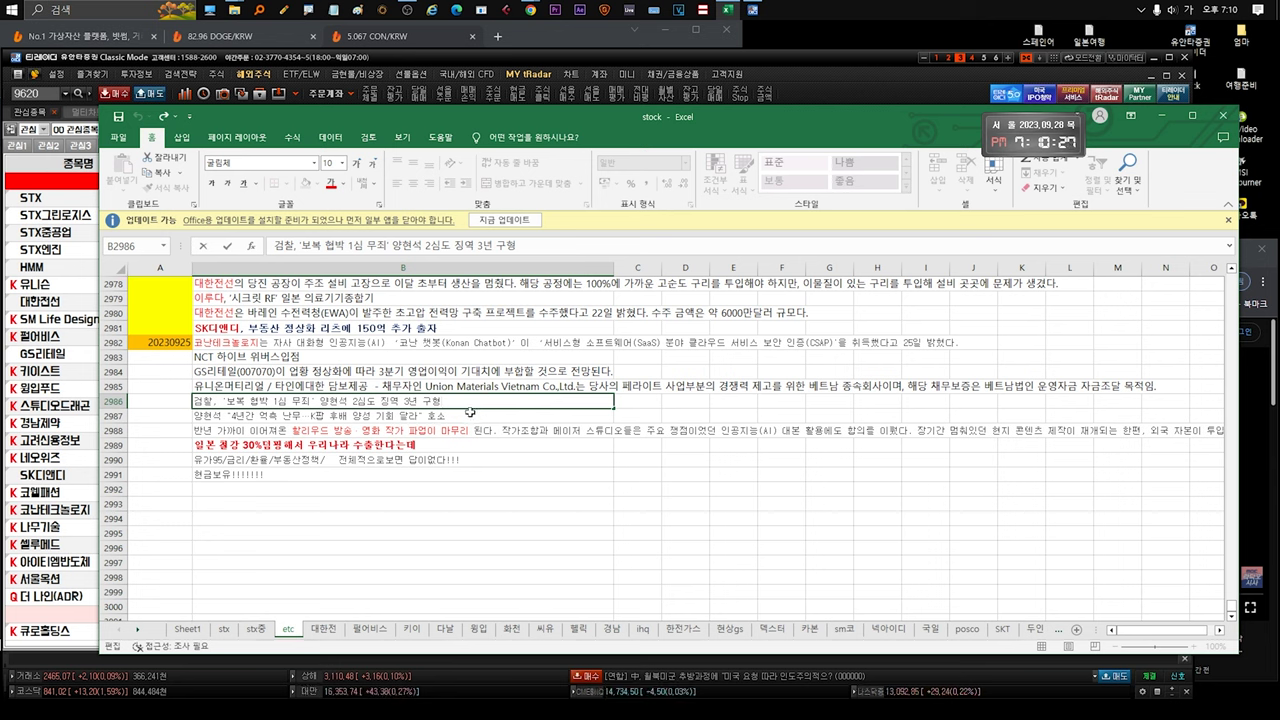
pyautogui.press('Return')
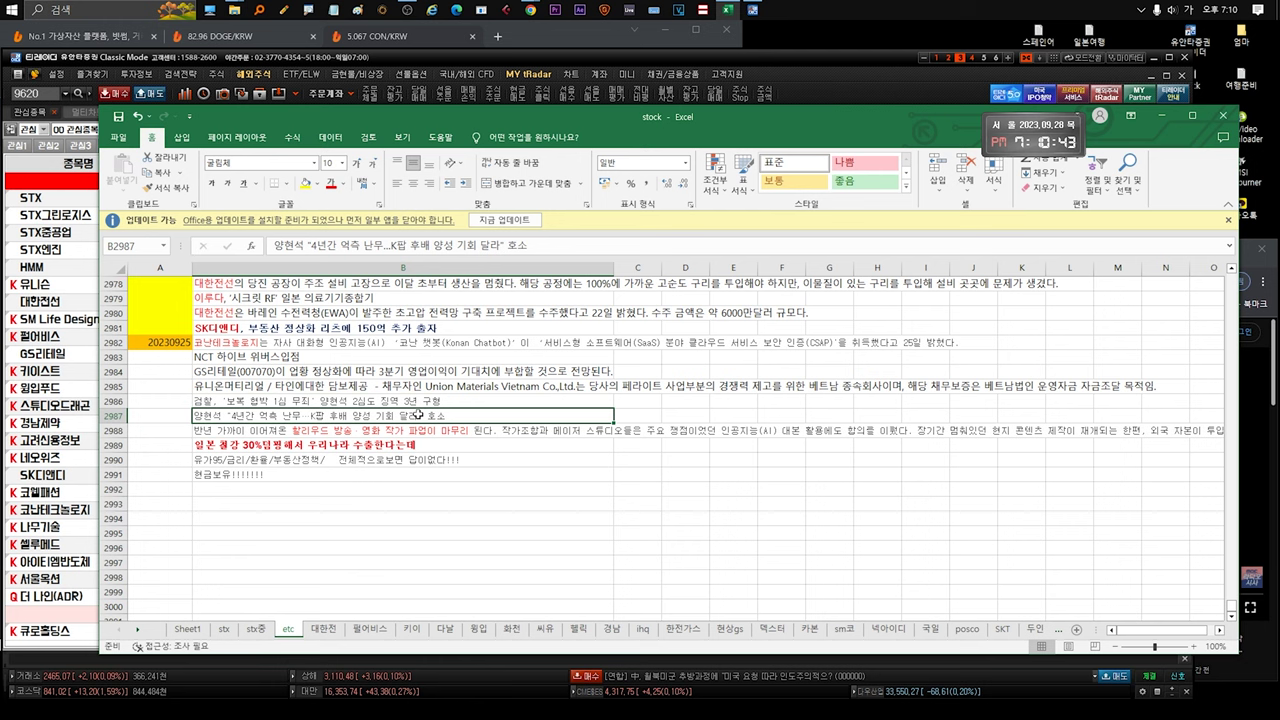
# Step: Read the full note on the end of the Hollywood writers' strike in B2988, leaving its text unedited
pyautogui.click(418, 430)
pyautogui.doubleClick(288, 431)
pyautogui.moveTo(288, 431); pyautogui.dragTo(331, 447)
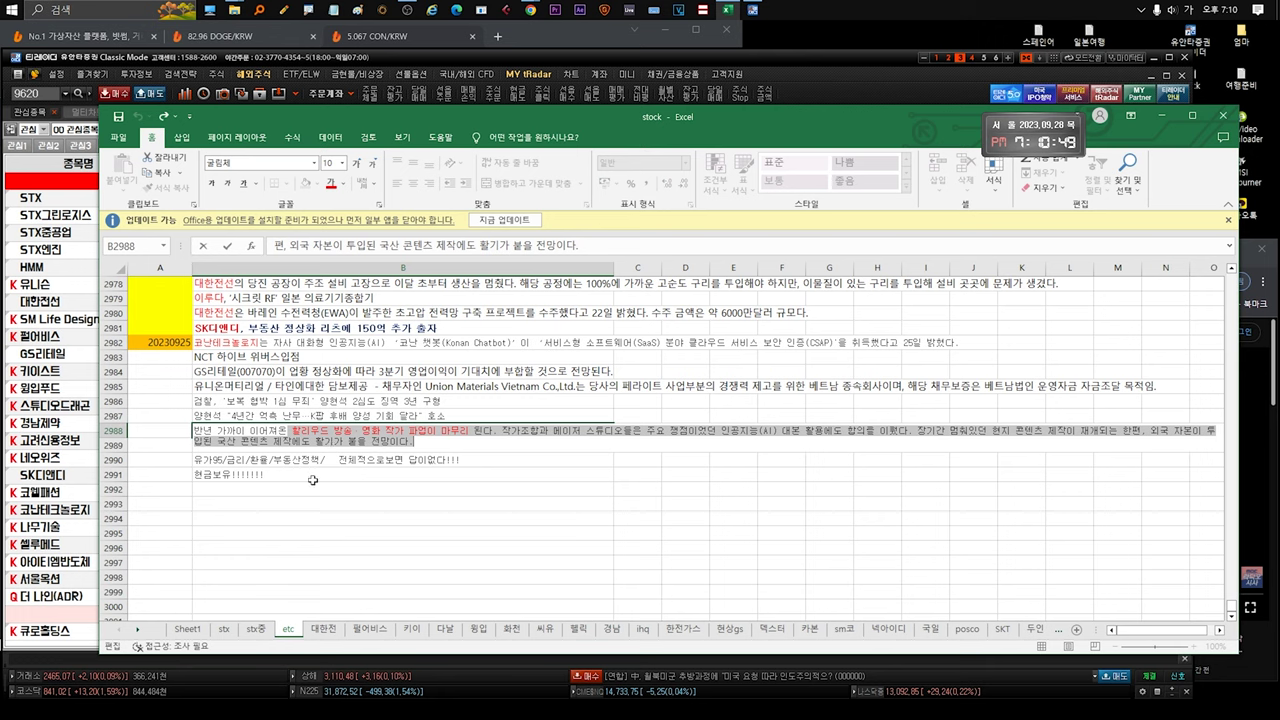
pyautogui.press('Escape')
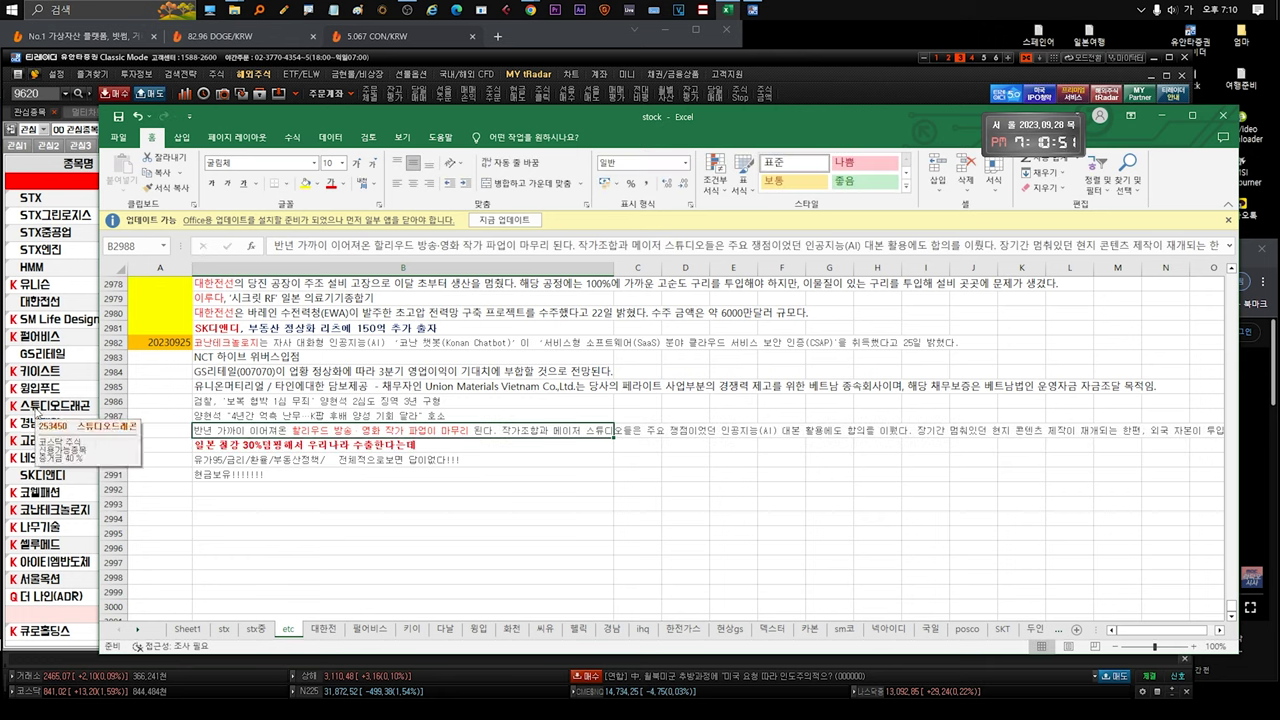
# Step: Highlight and read the note on Japanese steel dumping in B2989
pyautogui.click(343, 449)
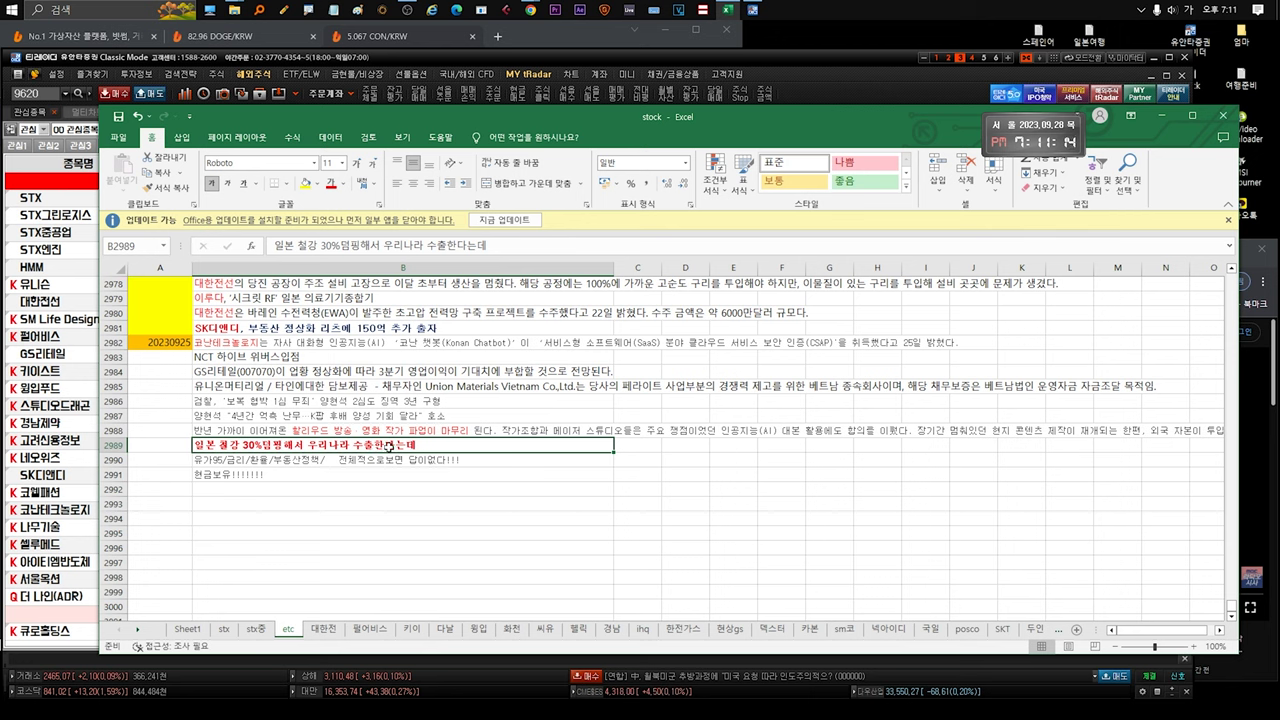
pyautogui.doubleClick(388, 447)
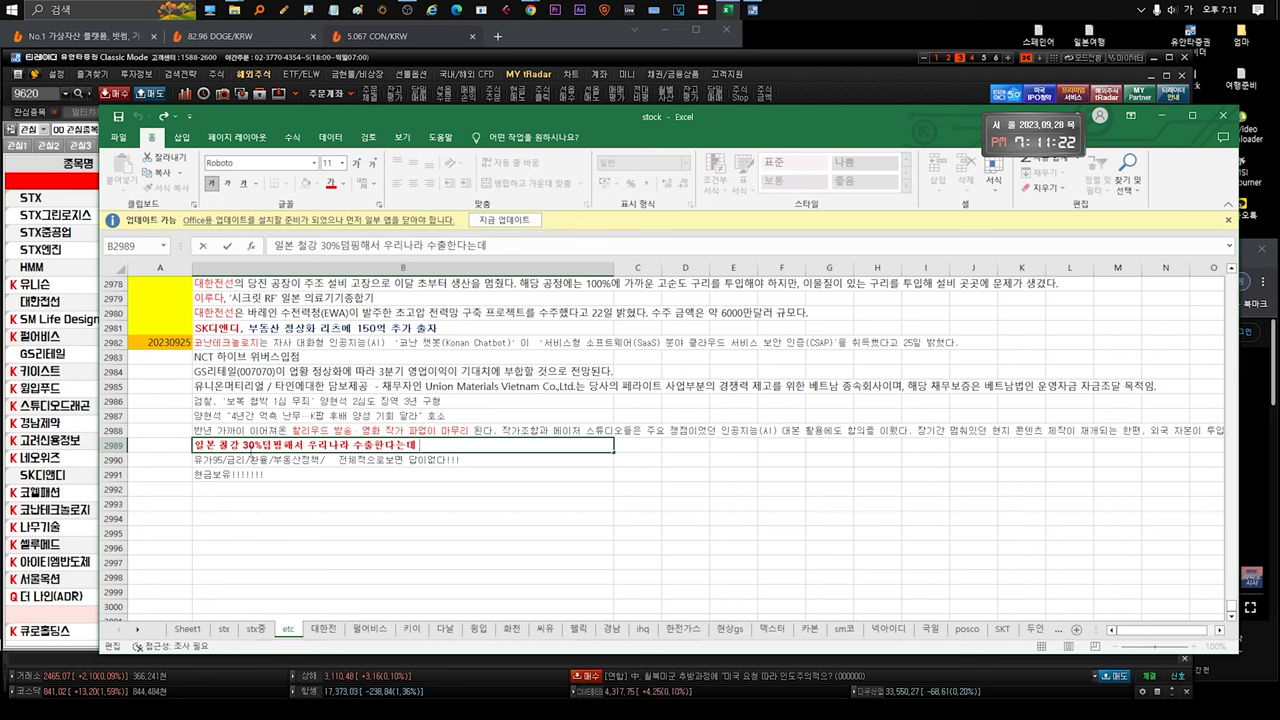
pyautogui.moveTo(422, 446); pyautogui.dragTo(194, 446)
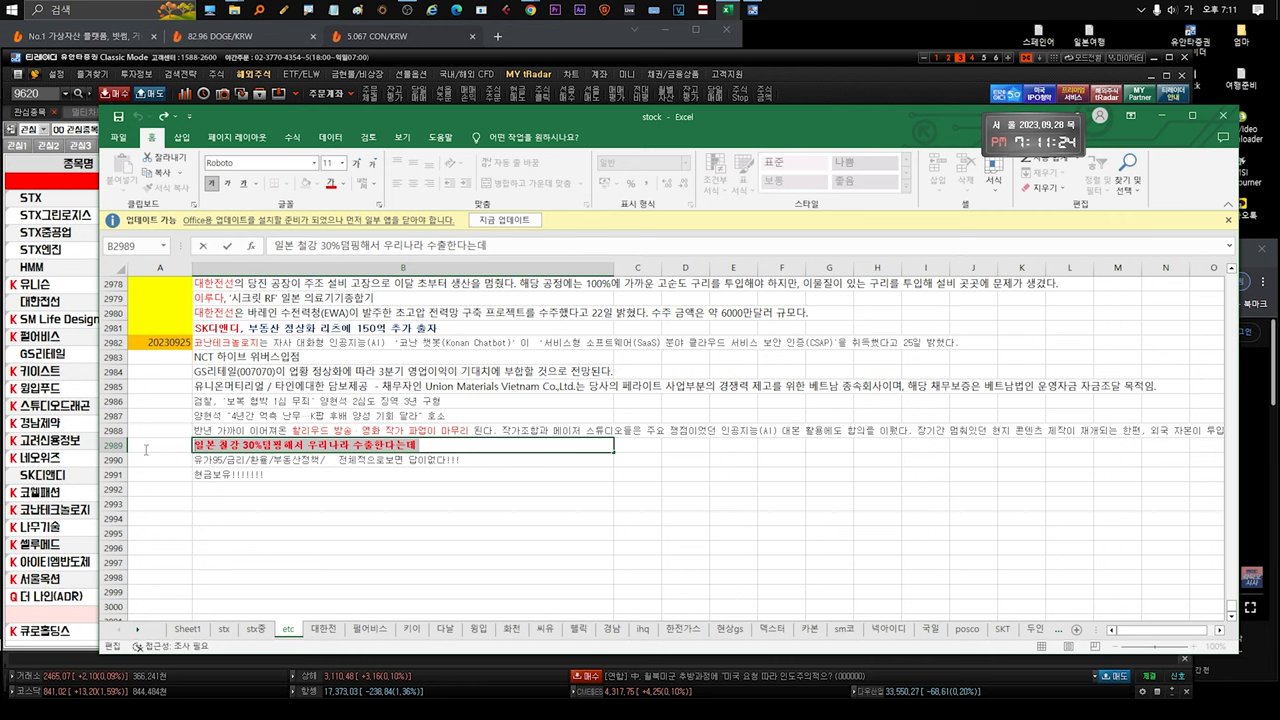
# Step: Leave the steel-dumping note, open the stx sheet and highlight the 20230925 Peru navy modernization headline in B881 for reading
pyautogui.click(300, 460)
pyautogui.click(300, 447)
pyautogui.click(226, 630)
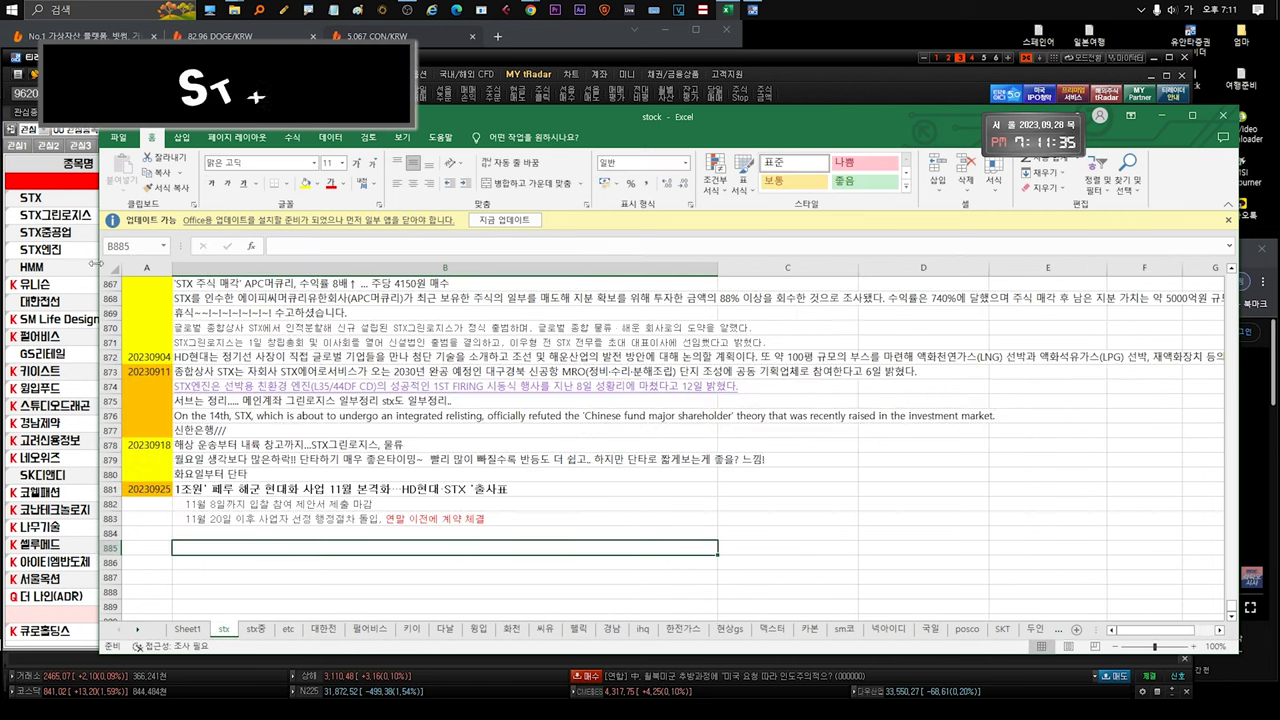
pyautogui.click(290, 490)
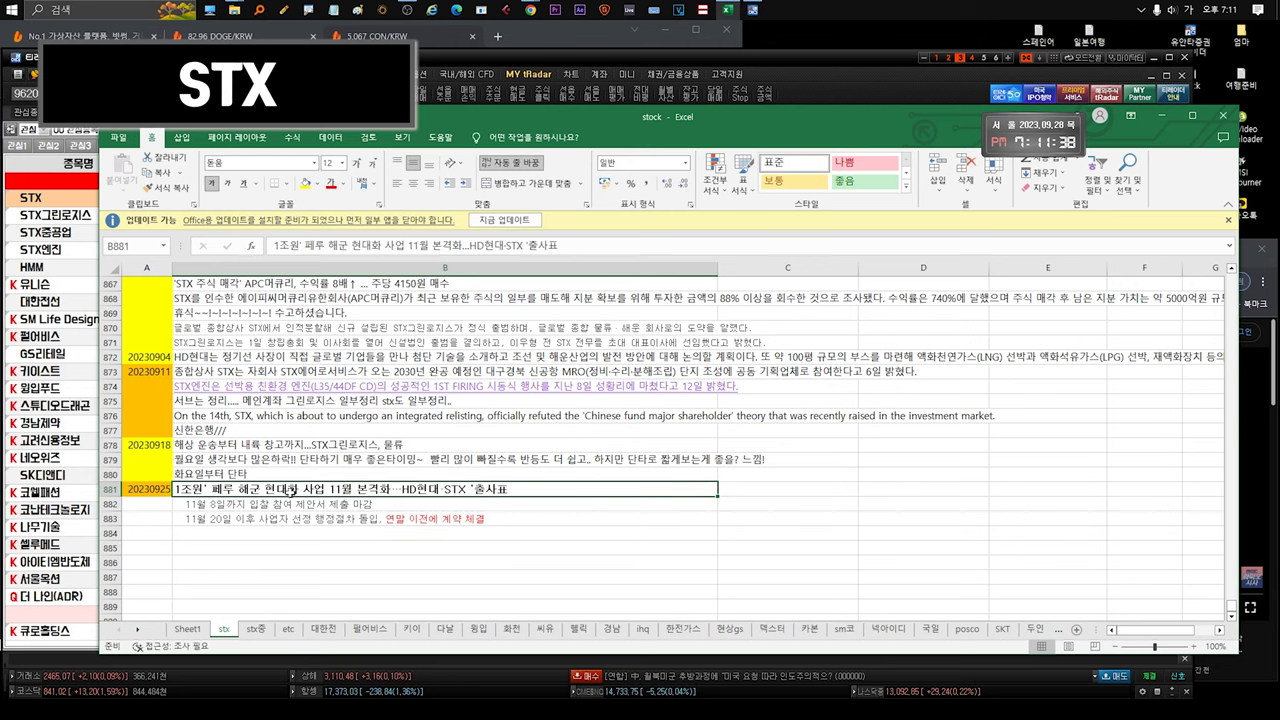
pyautogui.press('F2')
pyautogui.moveTo(520, 490); pyautogui.dragTo(174, 490)
# Step: Read the November bid schedule notes in B882 and B883, selecting B881:B883 to review the three rows together
pyautogui.click(258, 504)
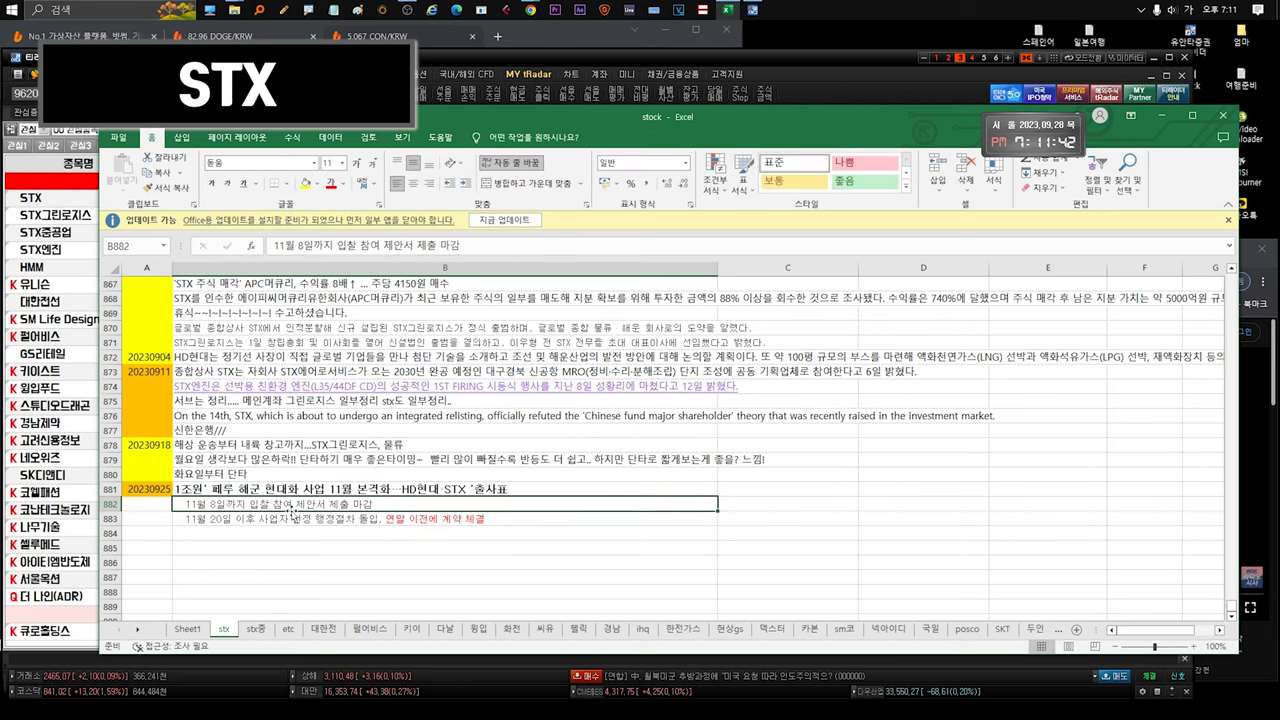
pyautogui.click(270, 518)
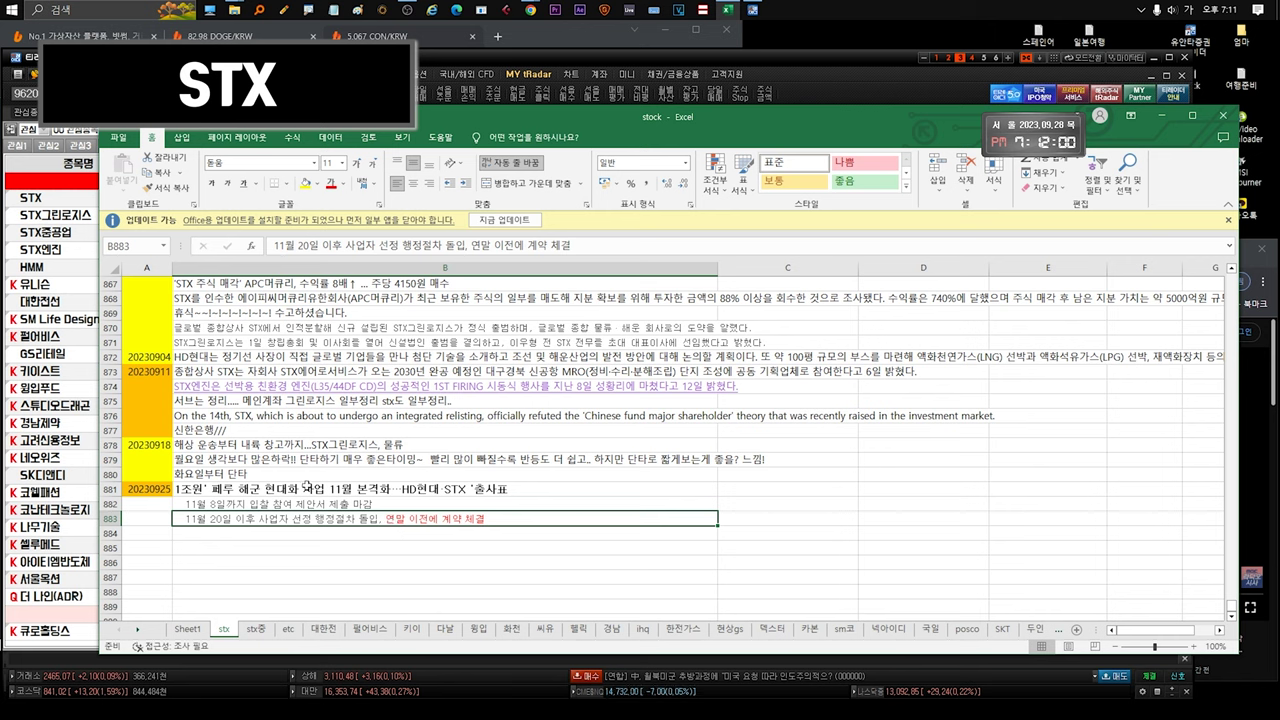
pyautogui.moveTo(297, 490); pyautogui.dragTo(285, 519)
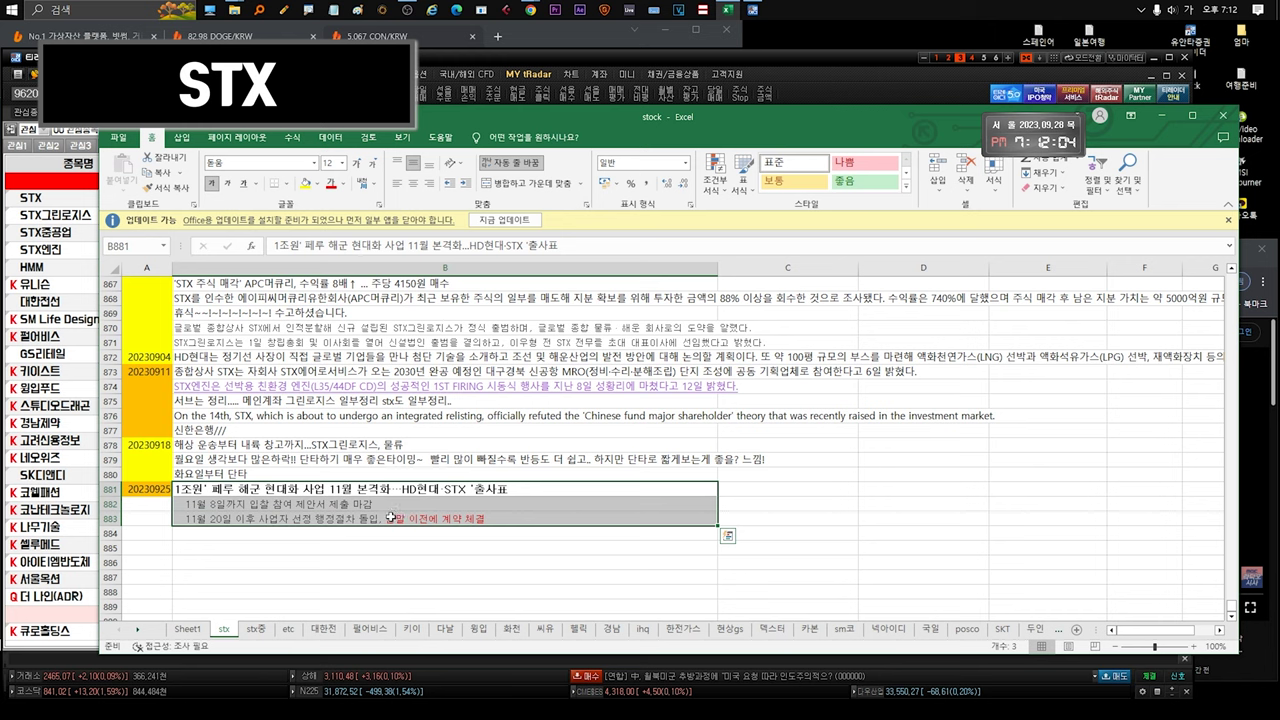
pyautogui.click(390, 518)
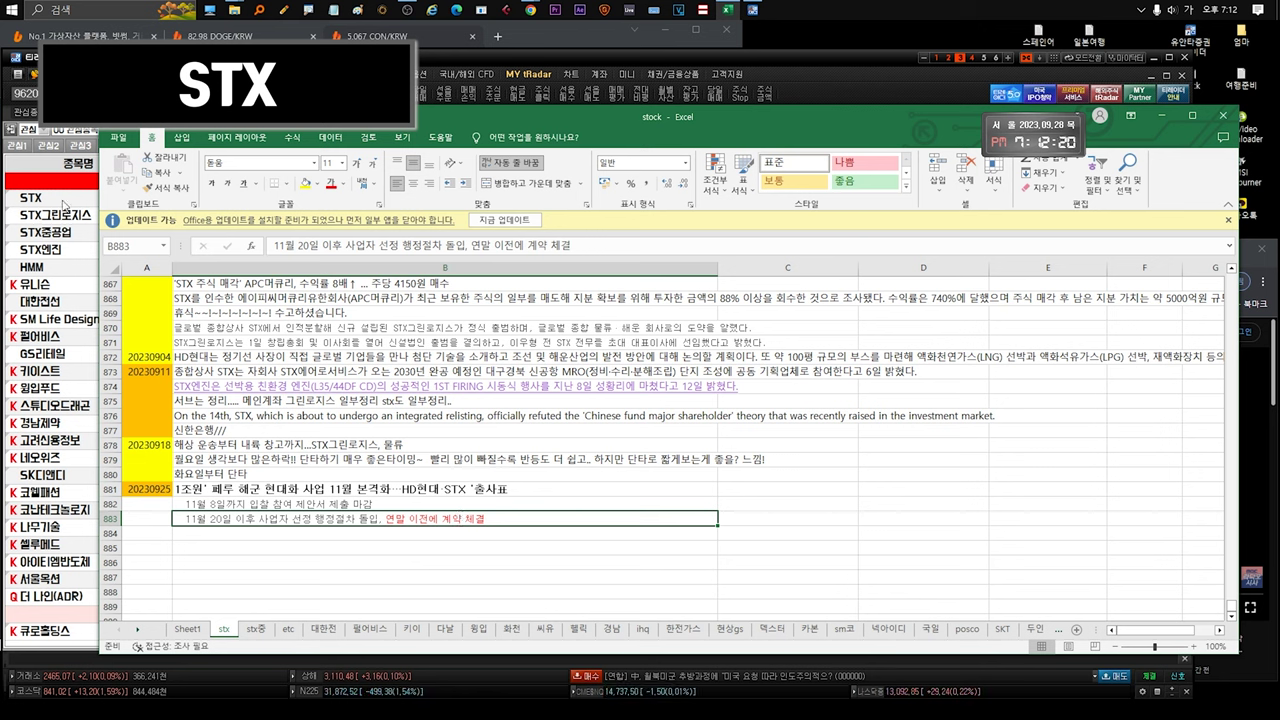
# Step: Switch to the tRadar watchlist, open the STX daily chart and examine its recent price candles and volume
pyautogui.moveTo(63, 204)
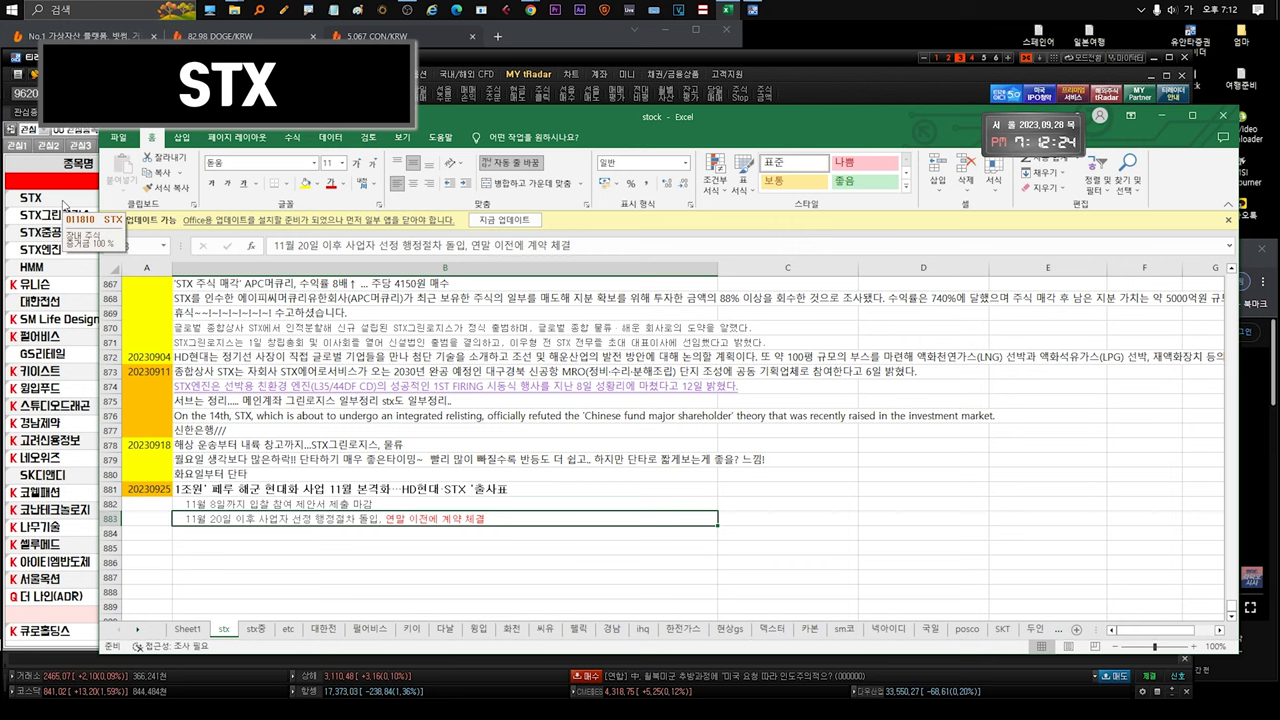
pyautogui.click(63, 204)
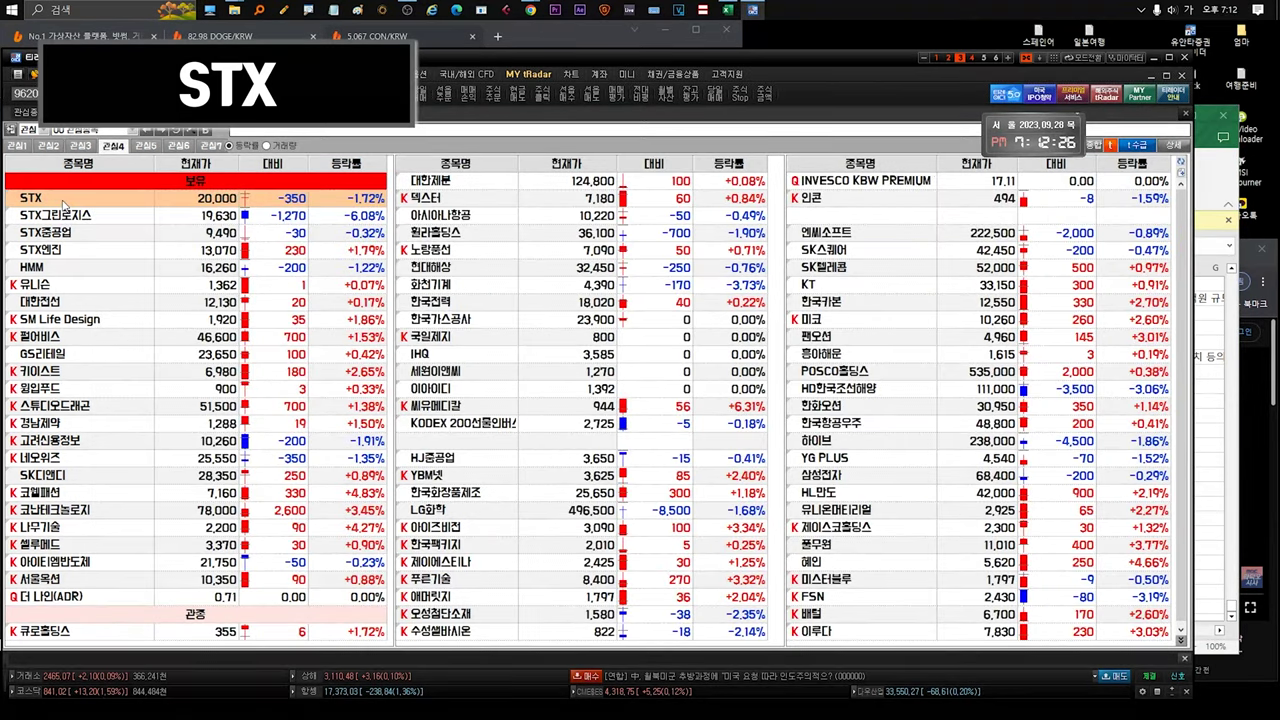
pyautogui.doubleClick(63, 204)
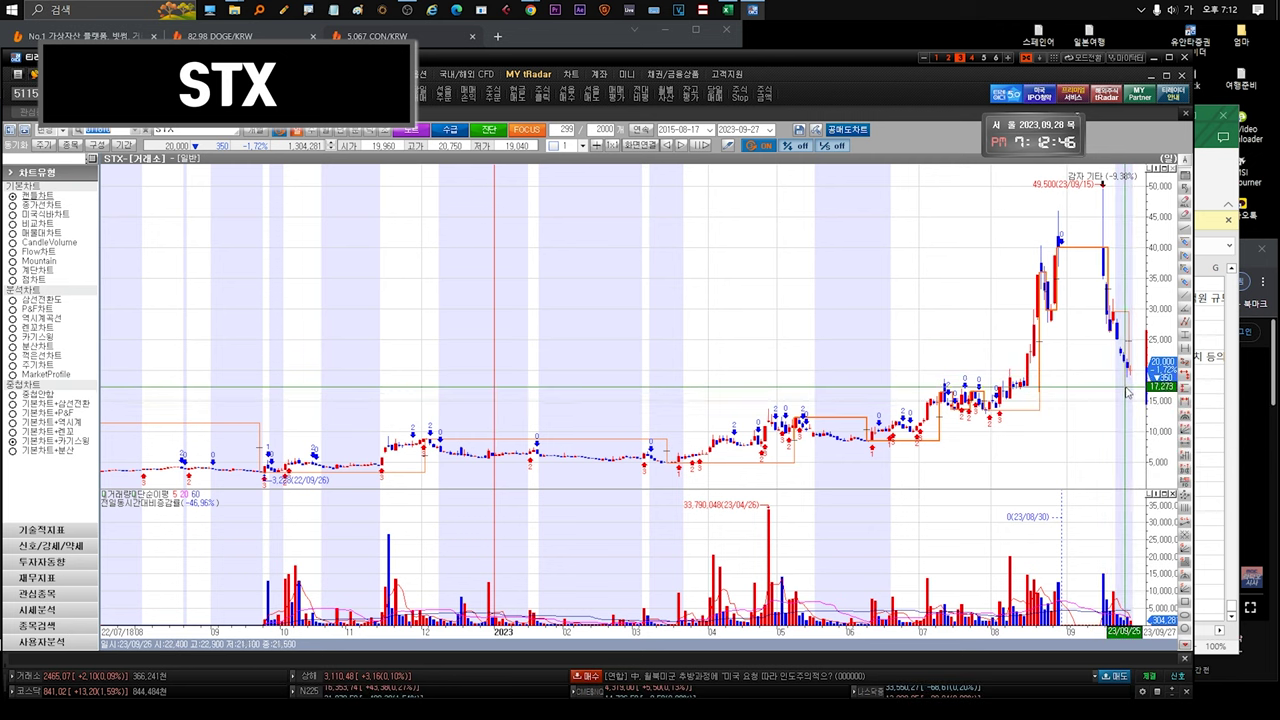
pyautogui.moveTo(1135, 383)
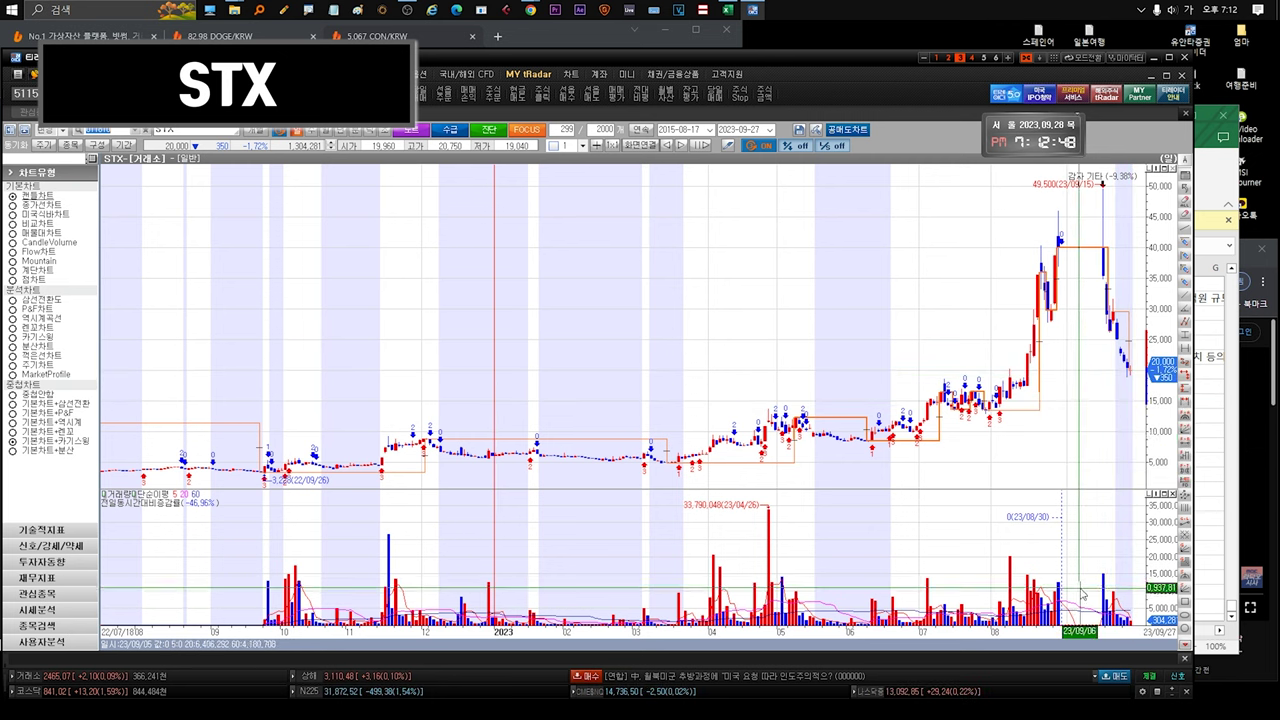
pyautogui.moveTo(1134, 623)
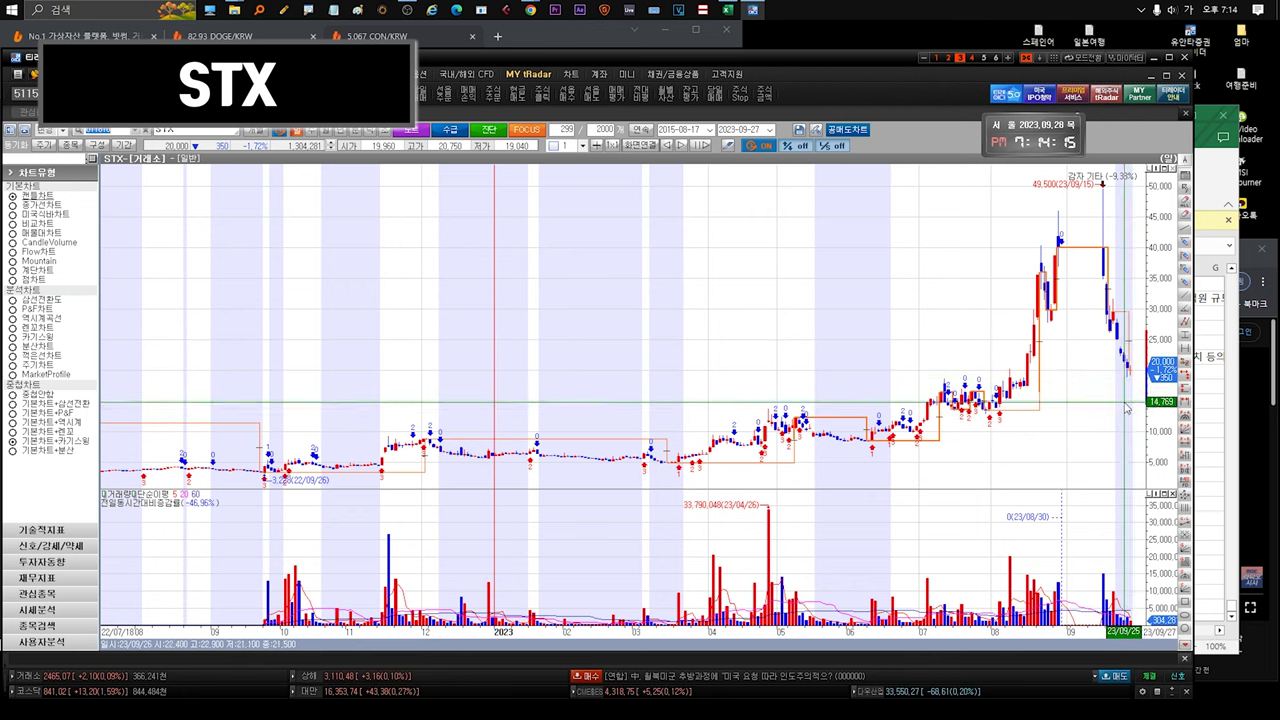
pyautogui.moveTo(1135, 385)
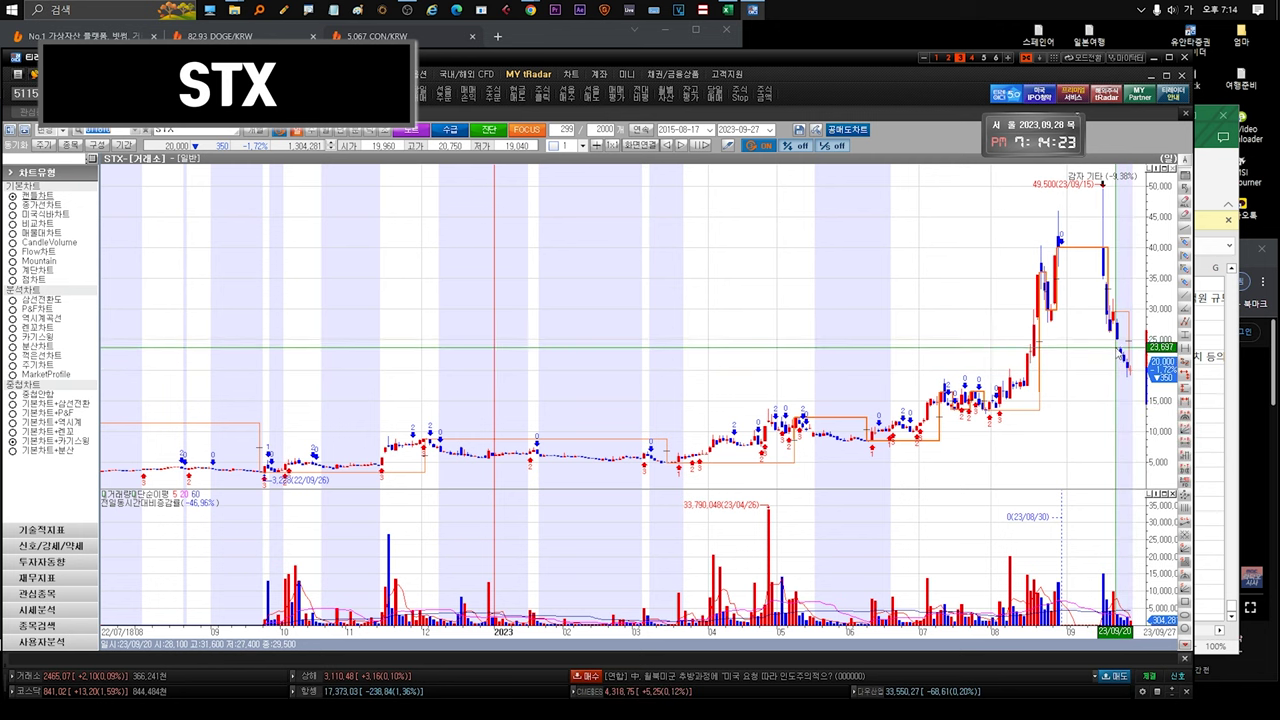
pyautogui.moveTo(1130, 360)
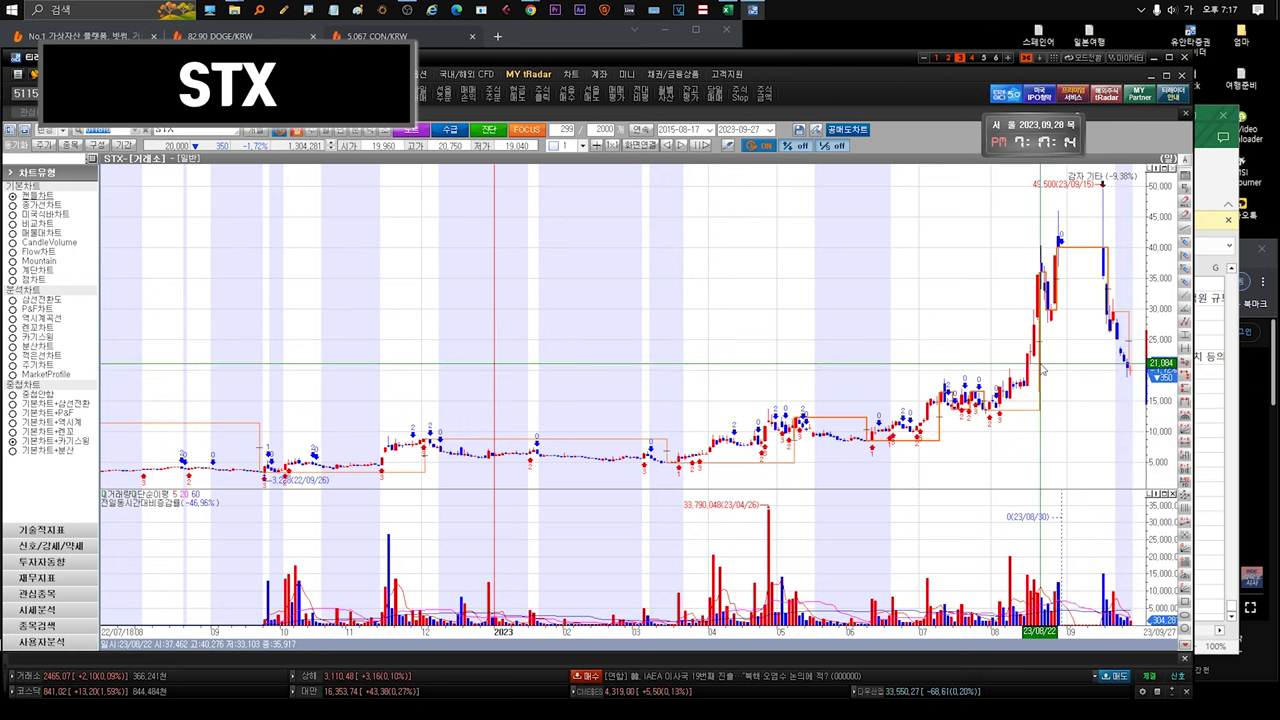
# Step: View the STX그린로지스 daily chart from the watchlist, returning to the list when done
pyautogui.hotkey('ctrl', 'Tab')
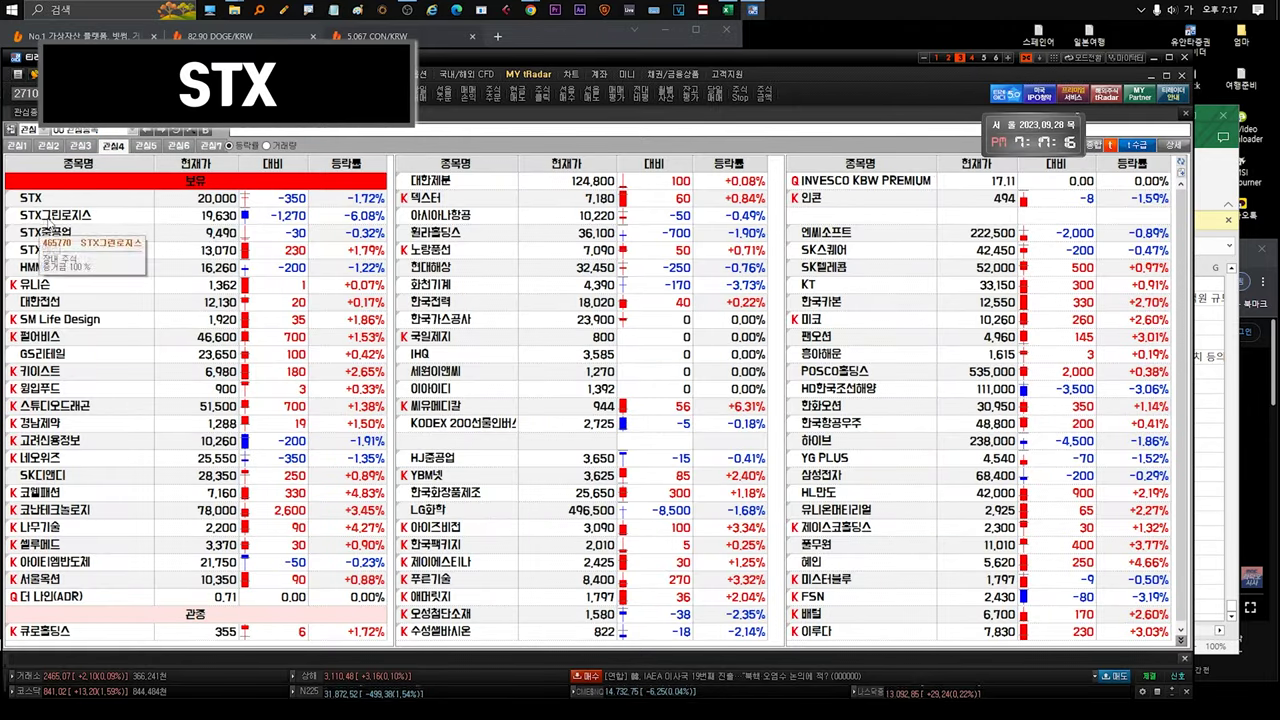
pyautogui.click(90, 215)
pyautogui.hotkey('ctrl', 'Tab')
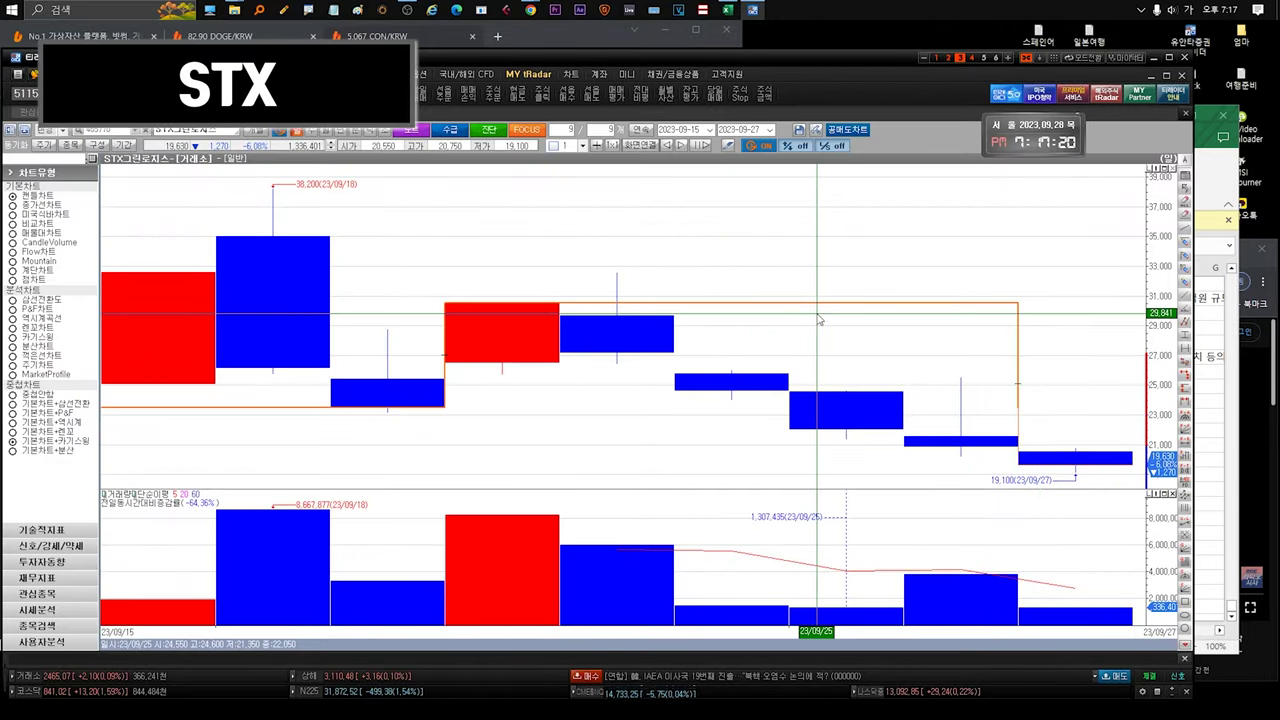
pyautogui.hotkey('ctrl', 'Tab')
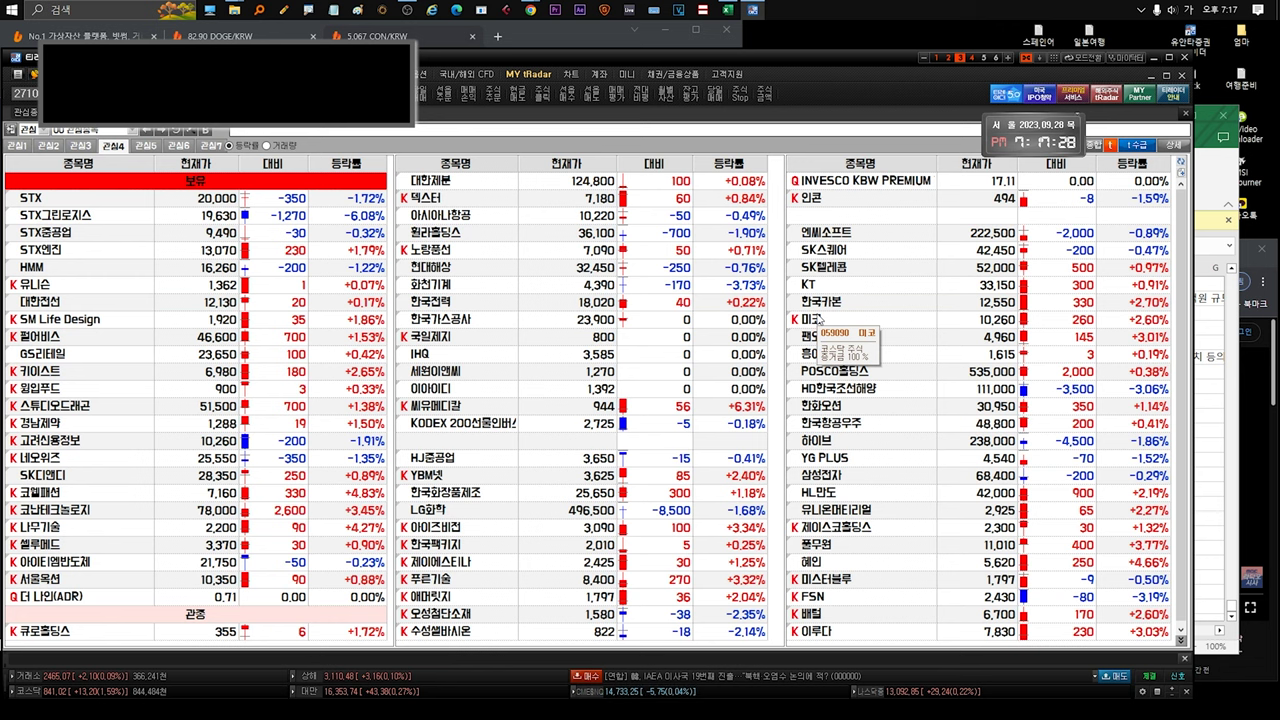
# Step: Reopen the STX그린로지스 chart to check its 26 and 27 September candles, and go back to the watchlist
pyautogui.click(226, 215)
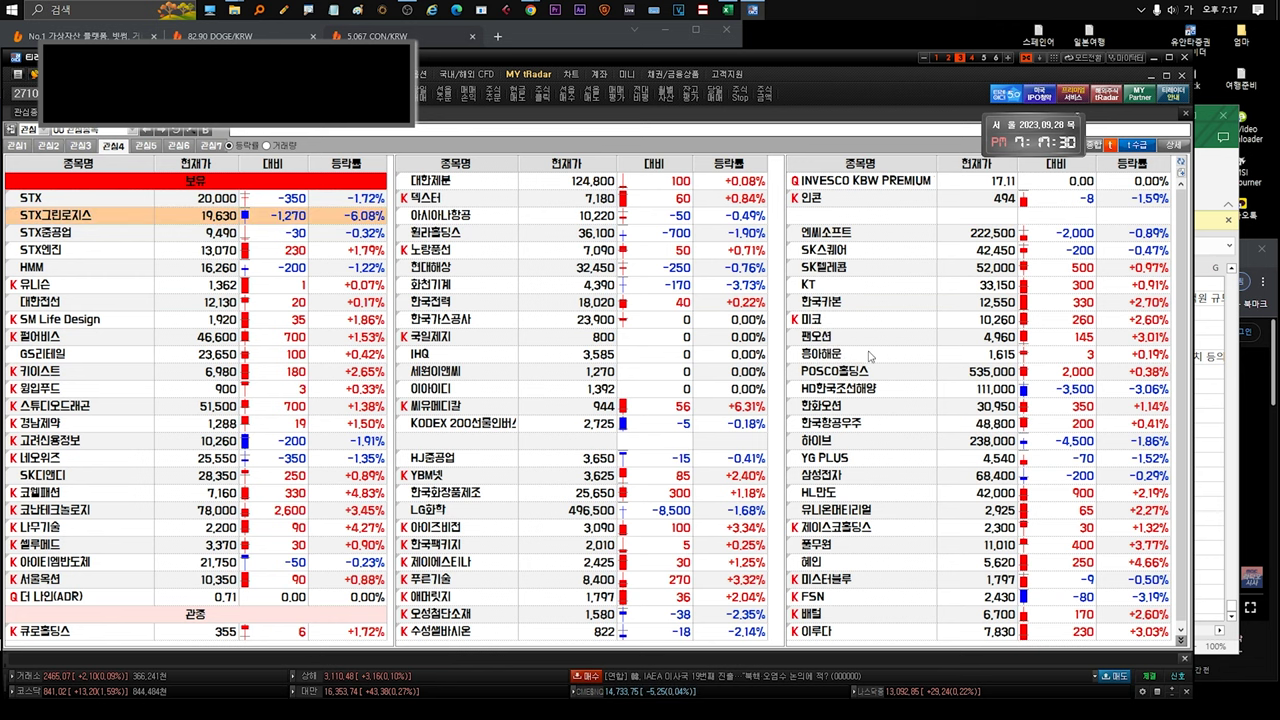
pyautogui.hotkey('ctrl', 'Tab')
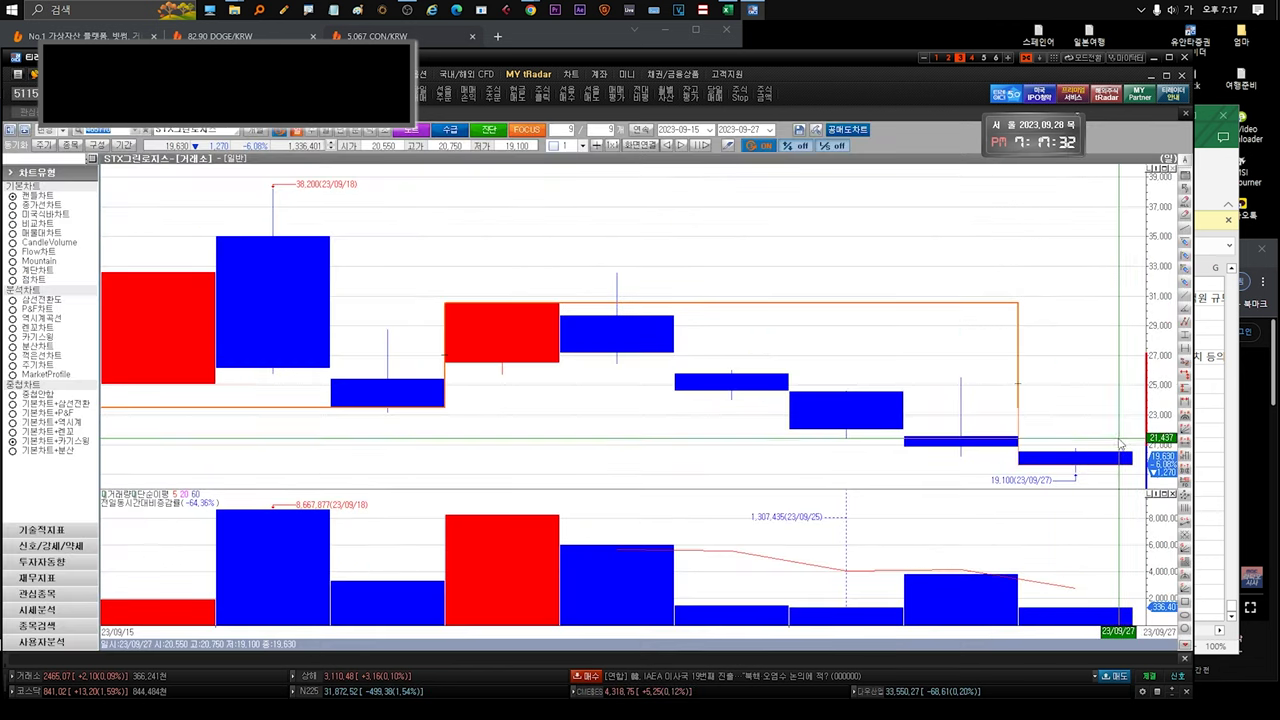
pyautogui.click(1104, 376)
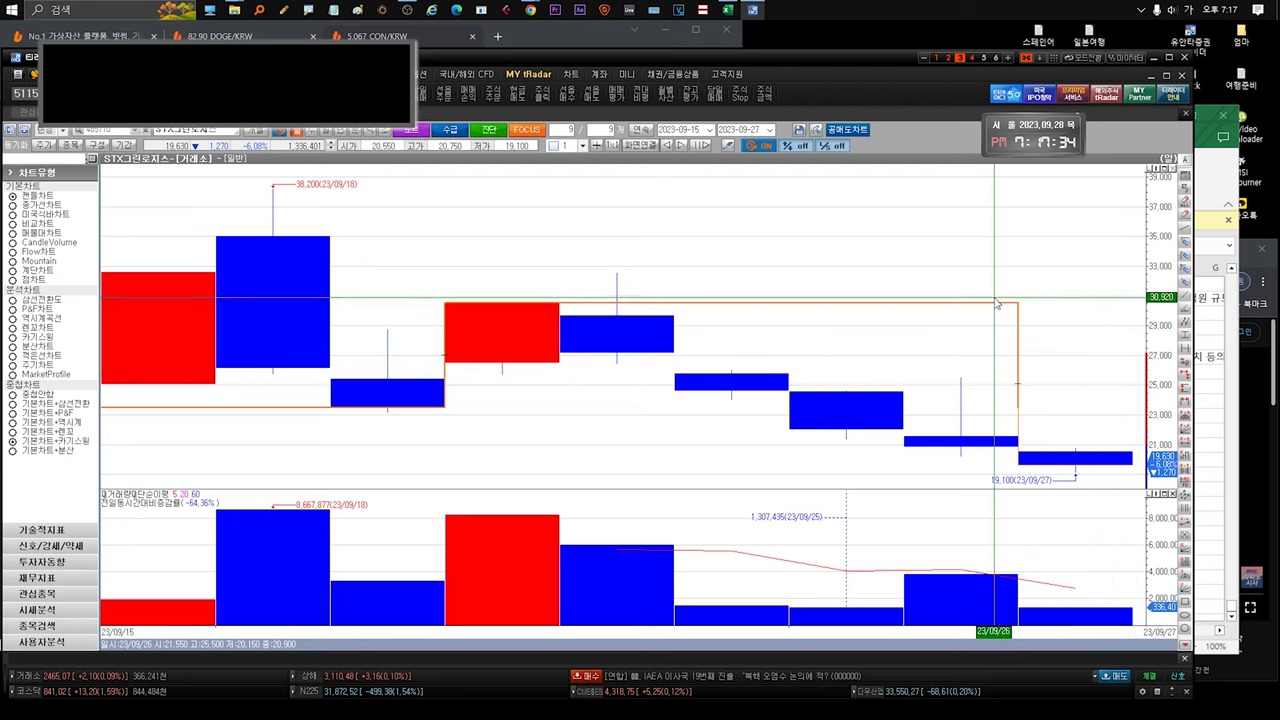
pyautogui.hotkey('ctrl', 'Tab')
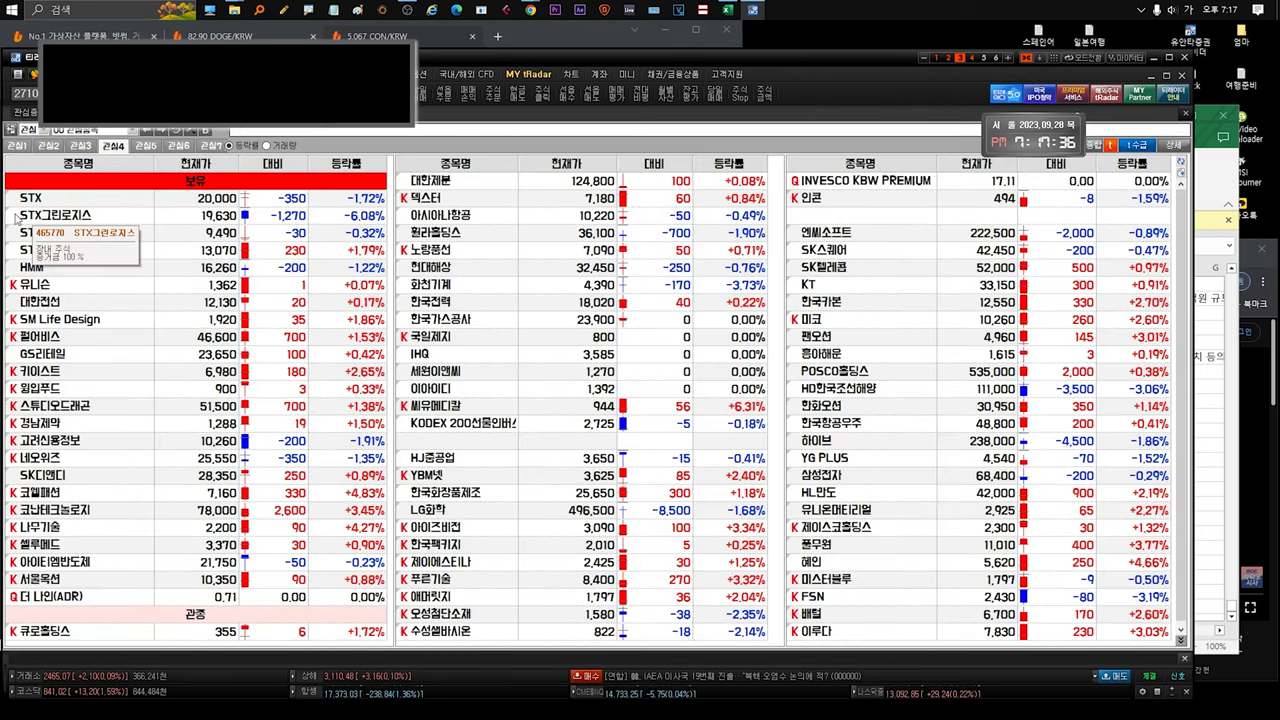
# Step: Compare the STX and STX그린로지스 quotes in the watchlist, glancing at the STX그린로지스 chart again
pyautogui.moveTo(12, 217)
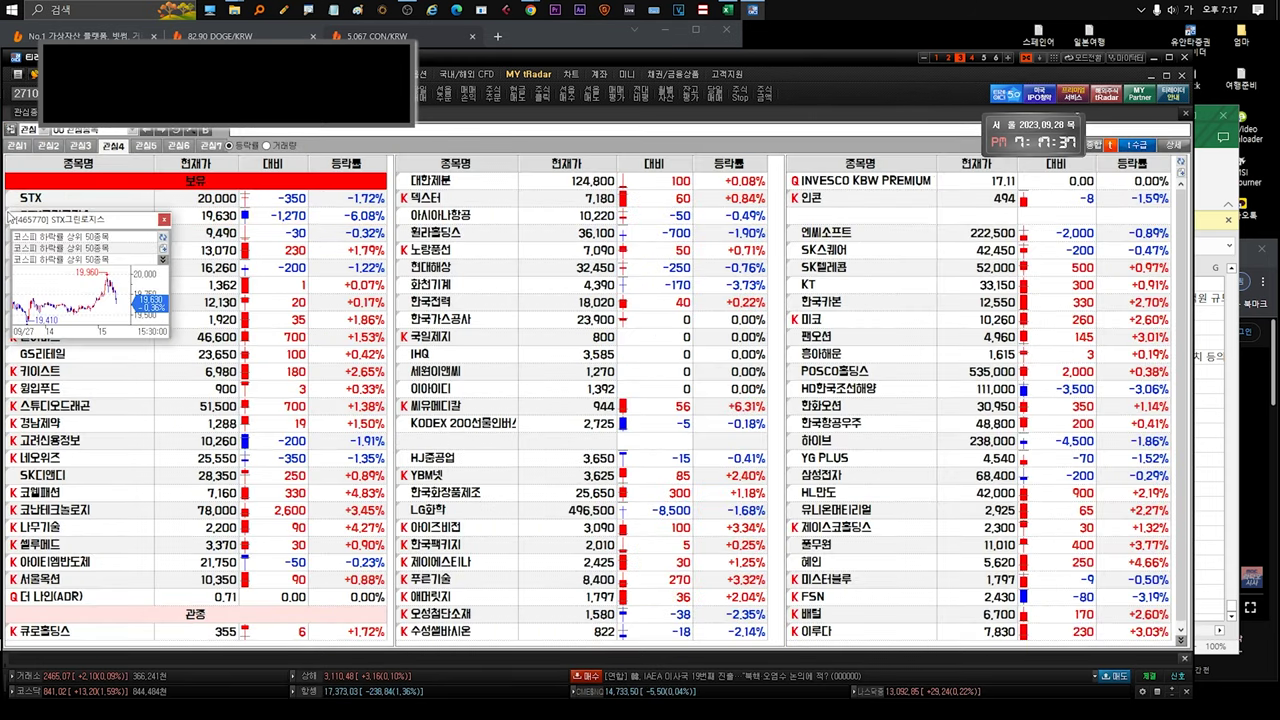
pyautogui.click(132, 200)
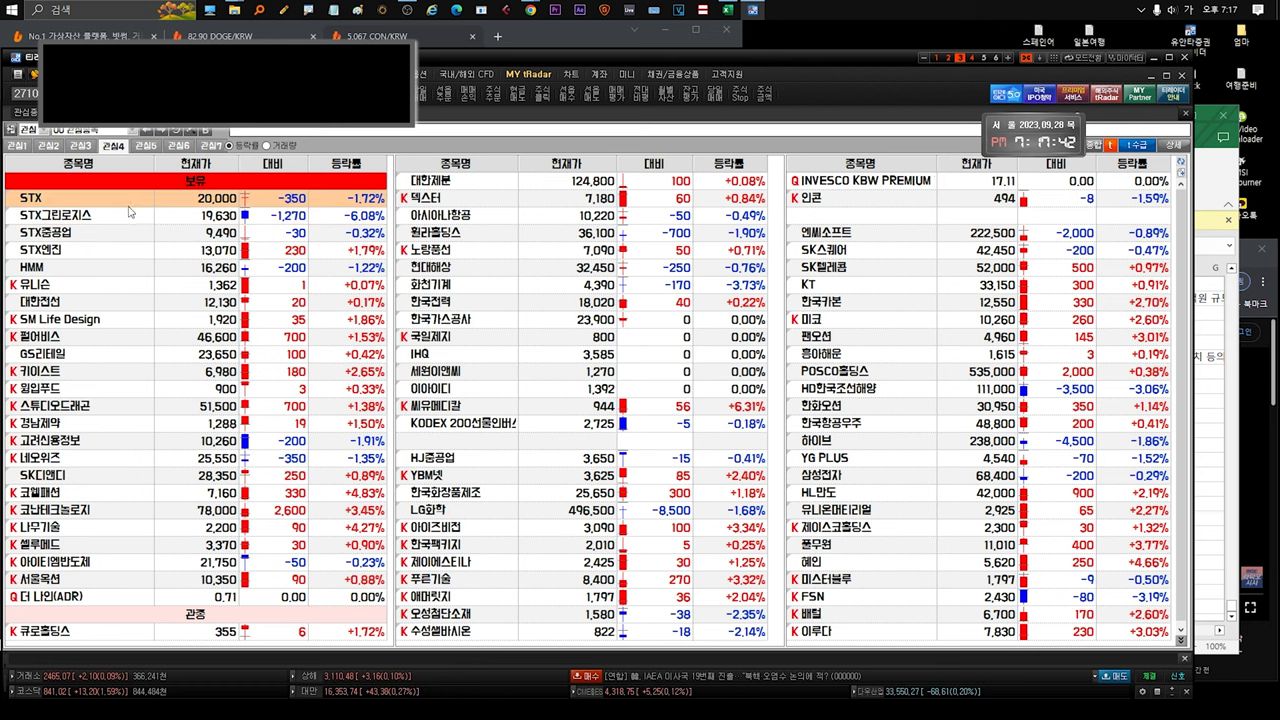
pyautogui.click(126, 218)
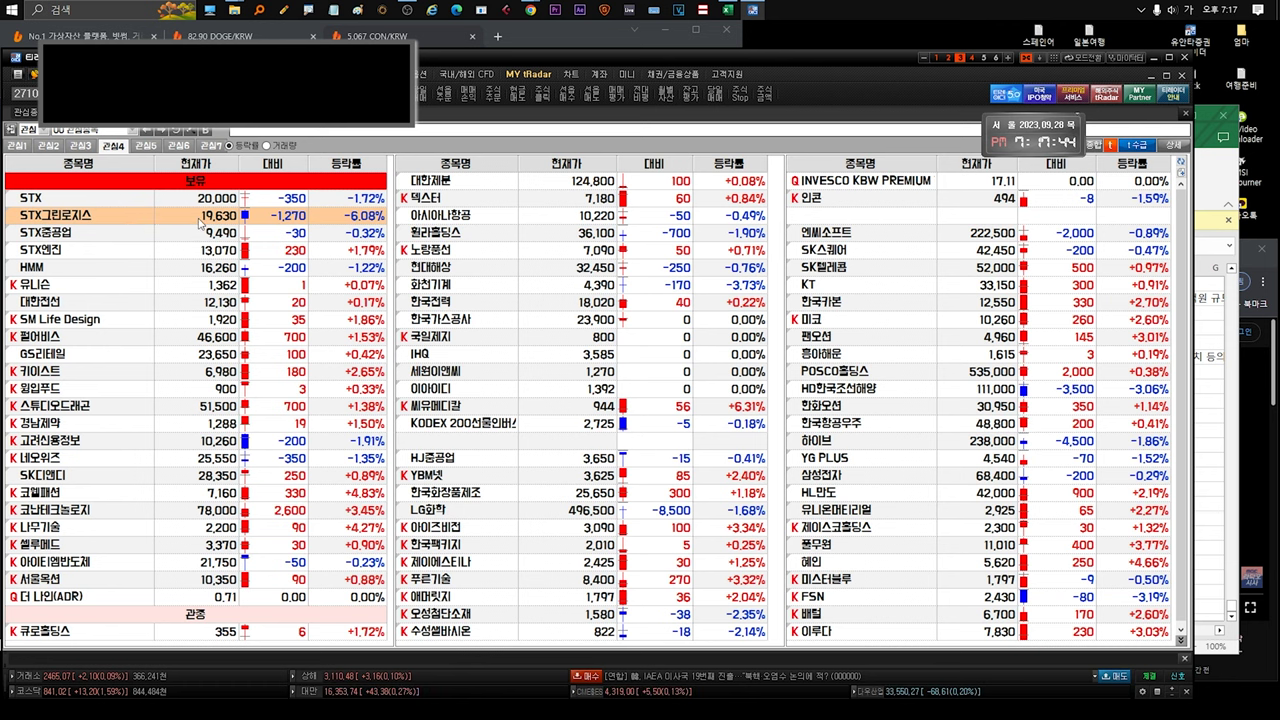
pyautogui.doubleClick(225, 214)
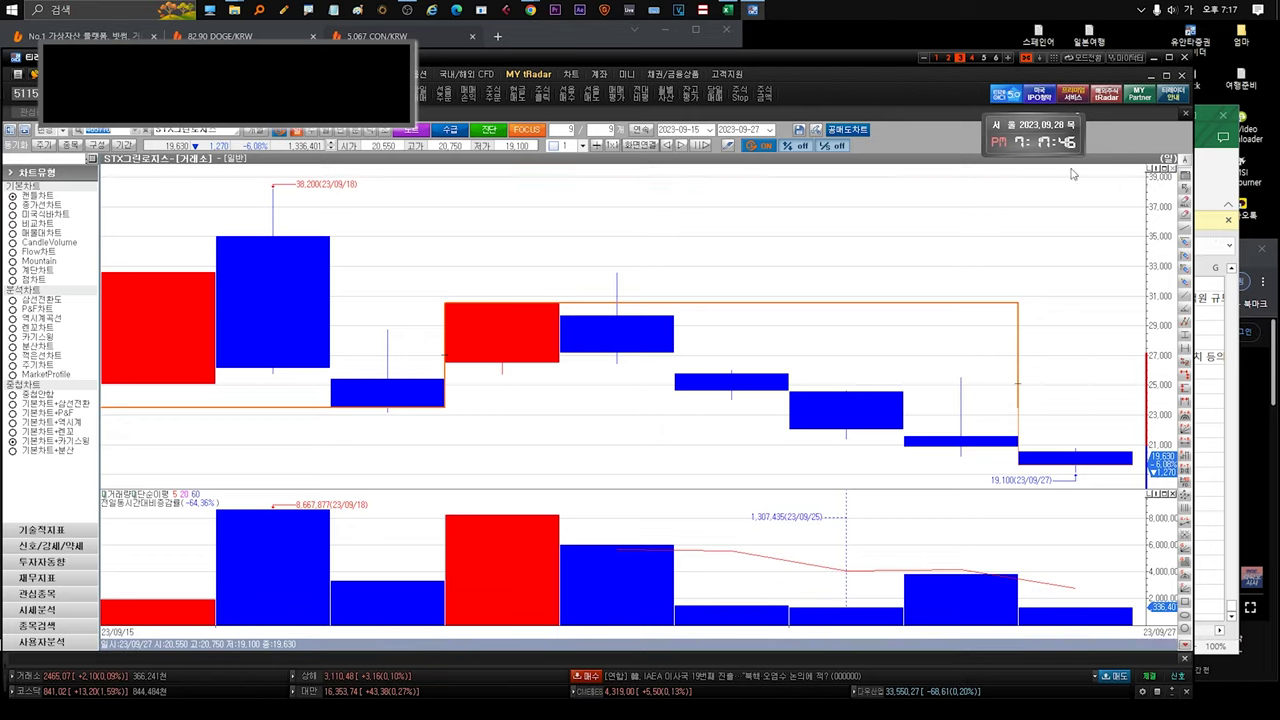
pyautogui.press('Escape')
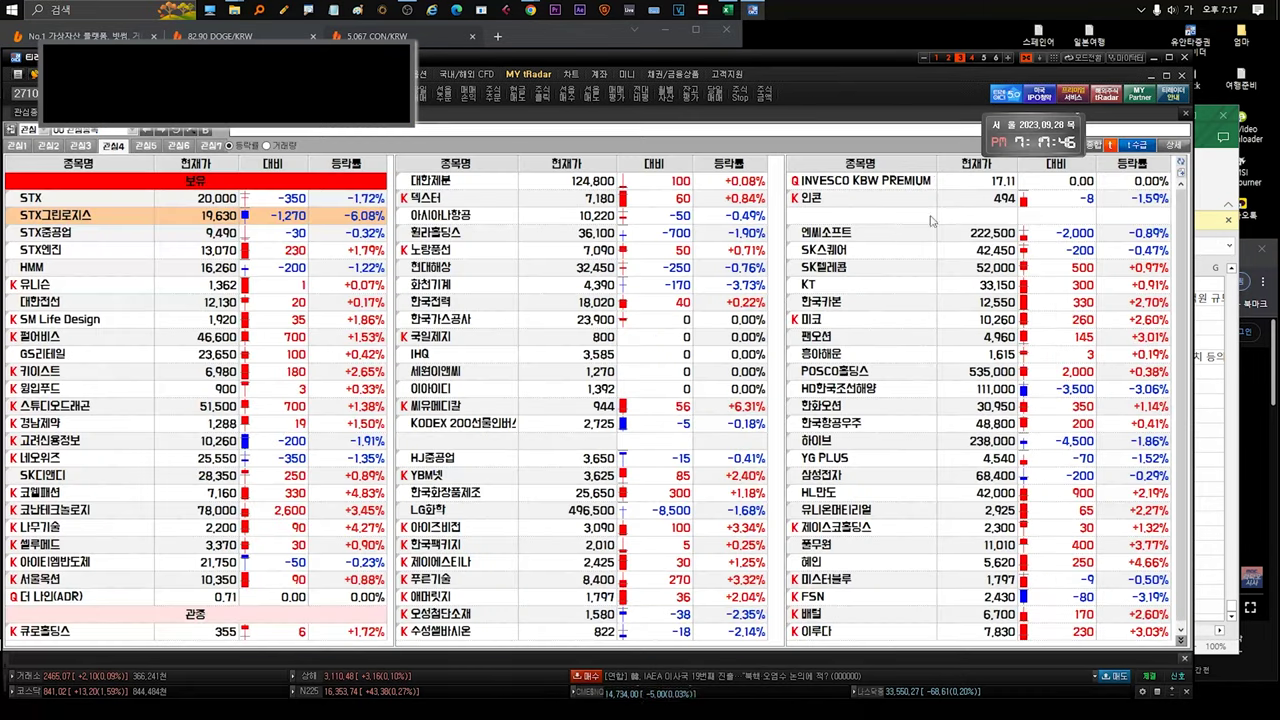
pyautogui.click(166, 218)
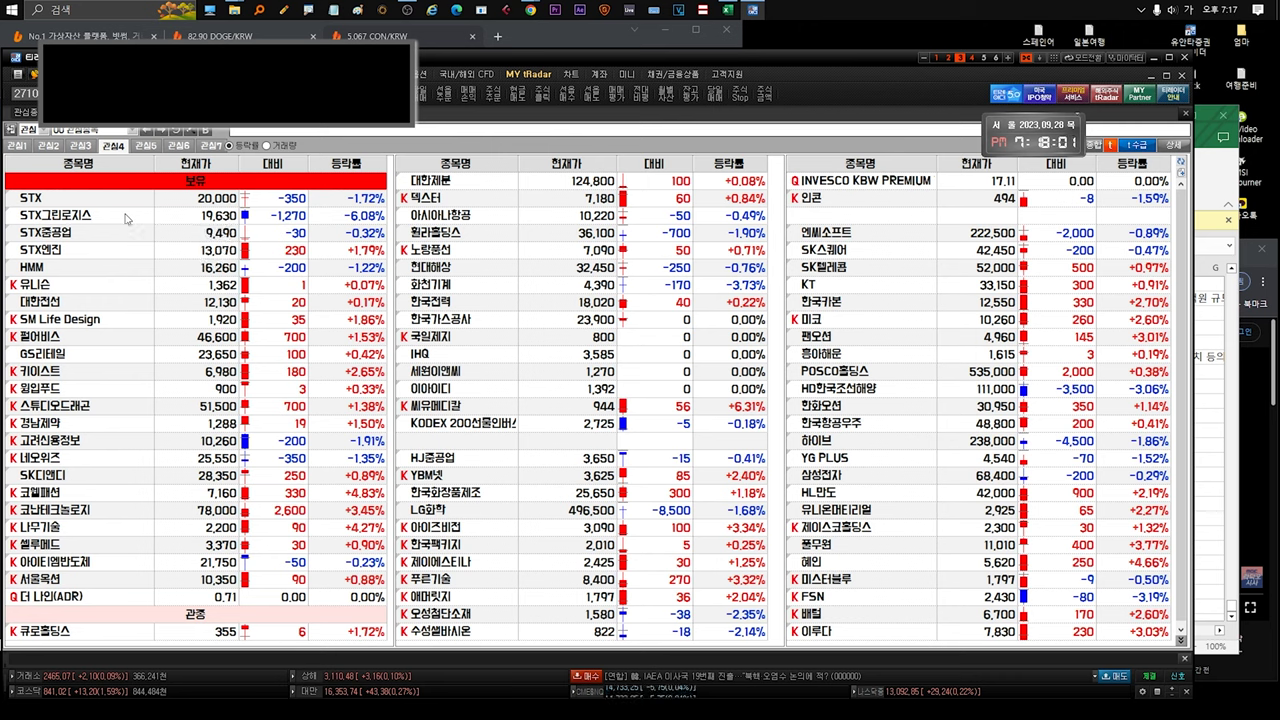
pyautogui.click(126, 218)
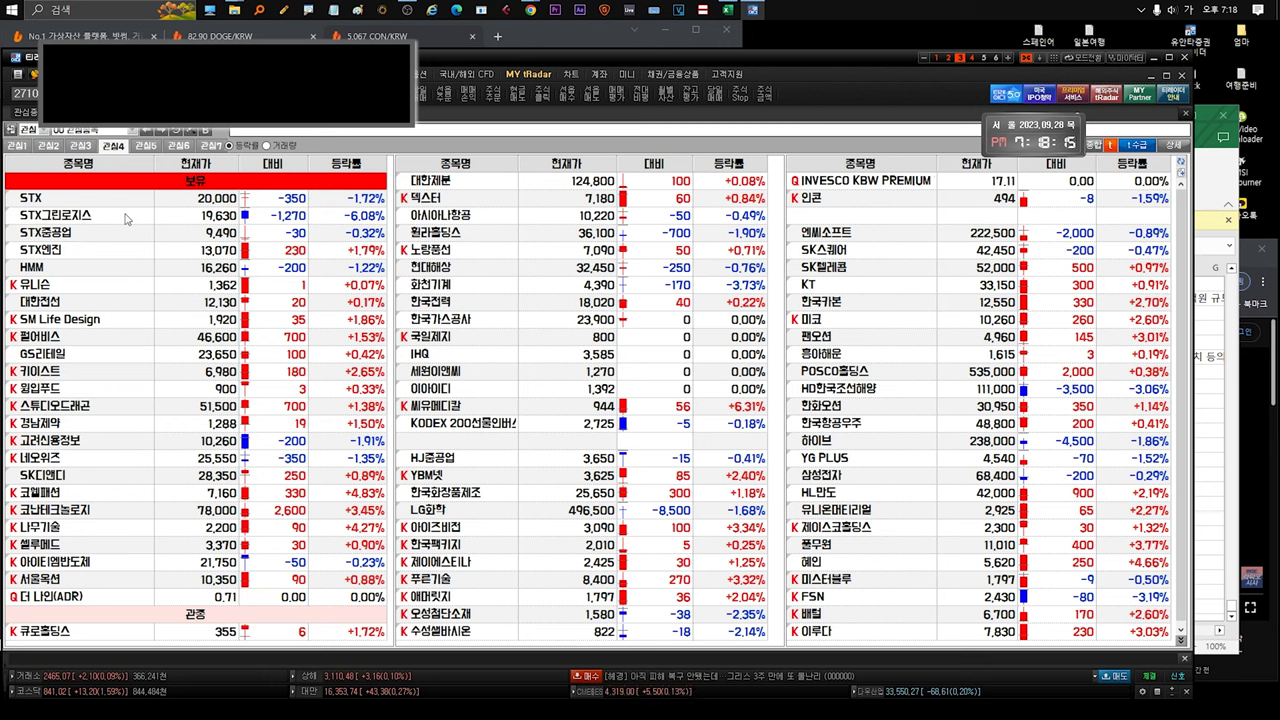
pyautogui.click(126, 218)
pyautogui.click(127, 218)
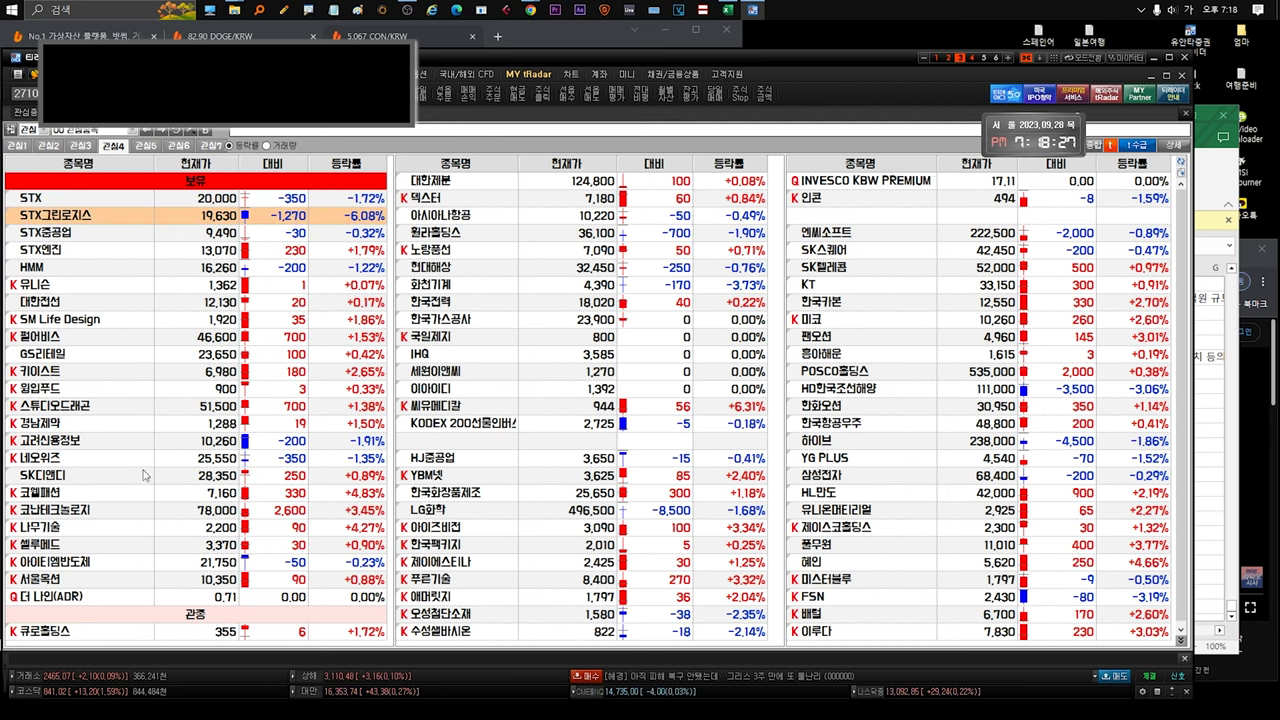
# Step: Check the STX그린로지스 chart once more and return to its row in the watchlist
pyautogui.click(84, 223)
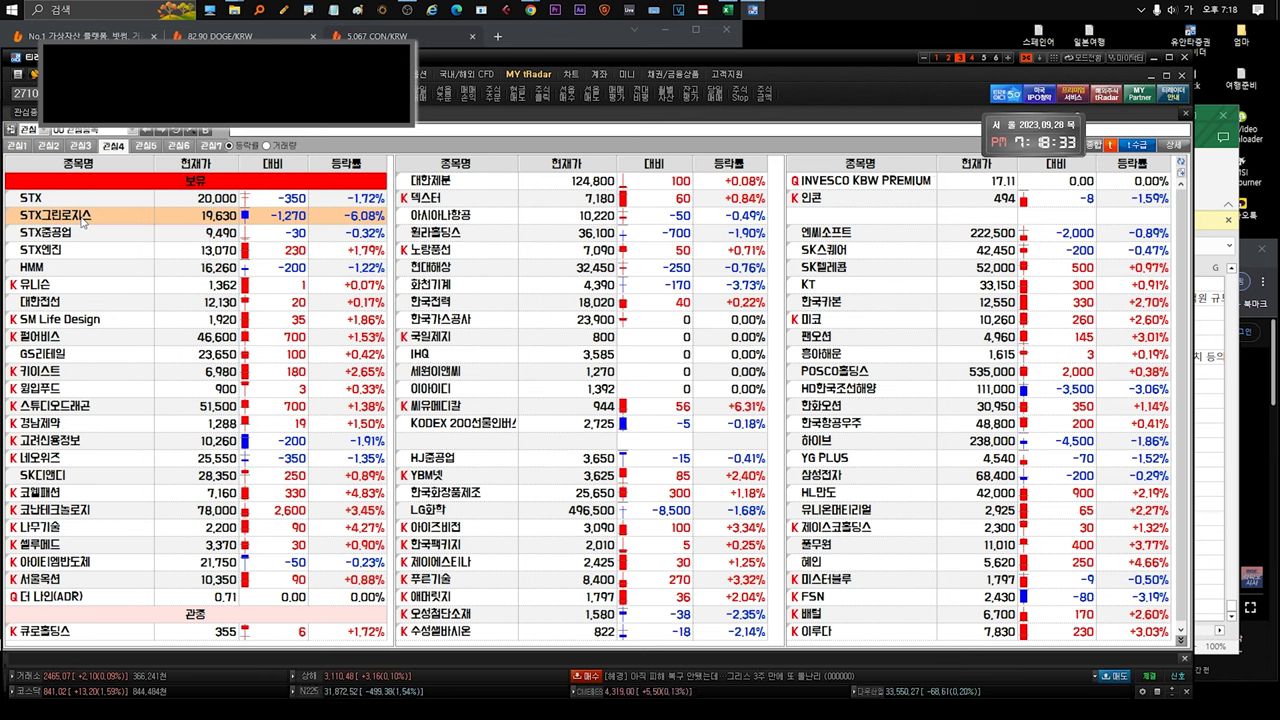
pyautogui.doubleClick(84, 223)
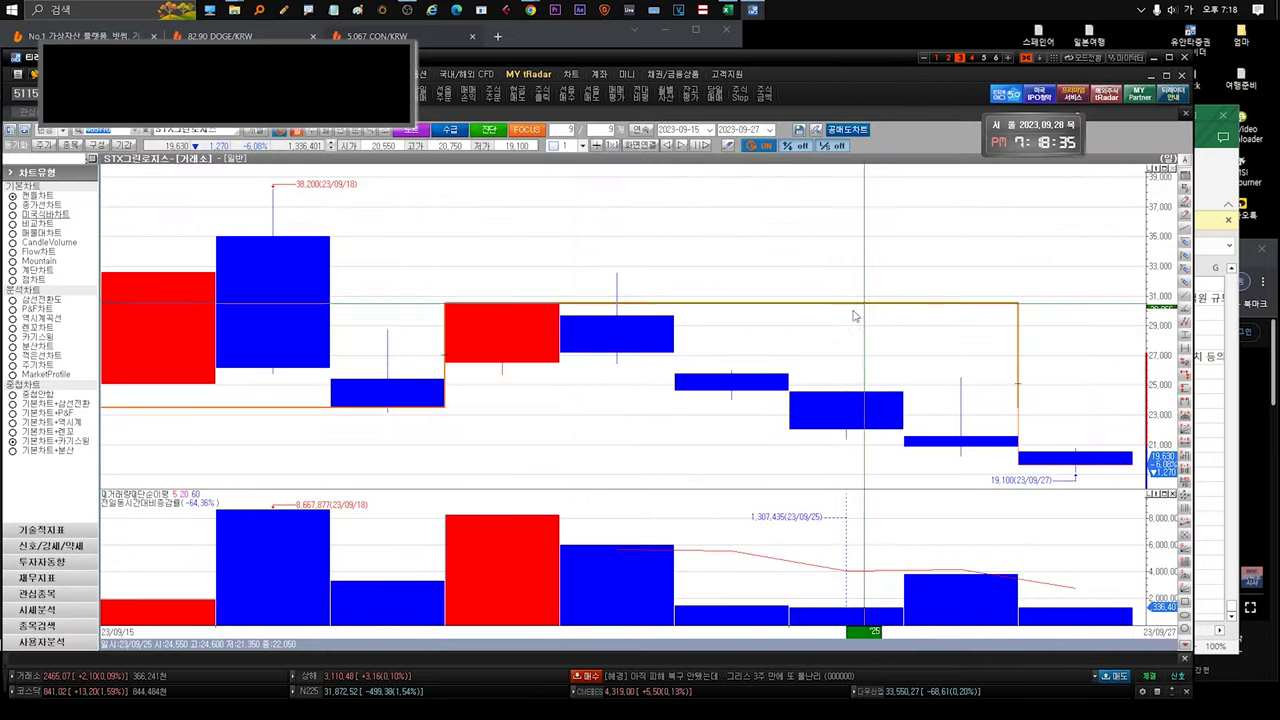
pyautogui.press('Escape')
pyautogui.moveTo(58, 238)
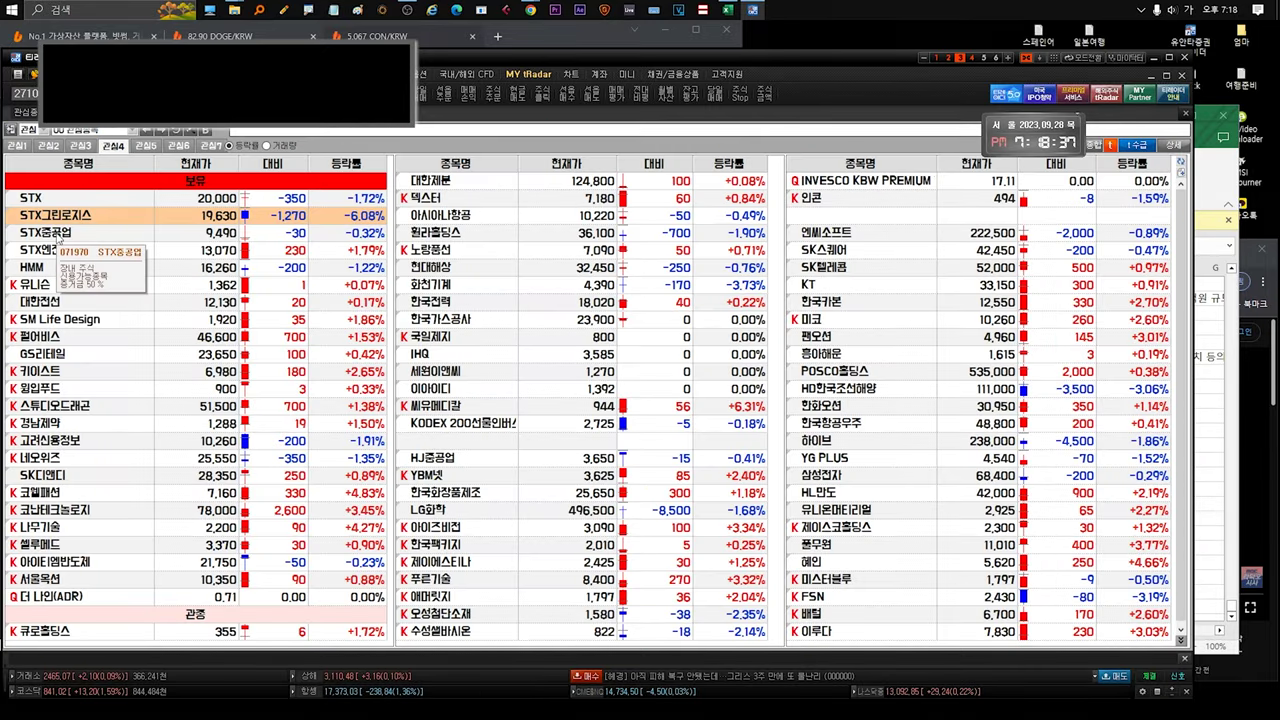
pyautogui.click(155, 224)
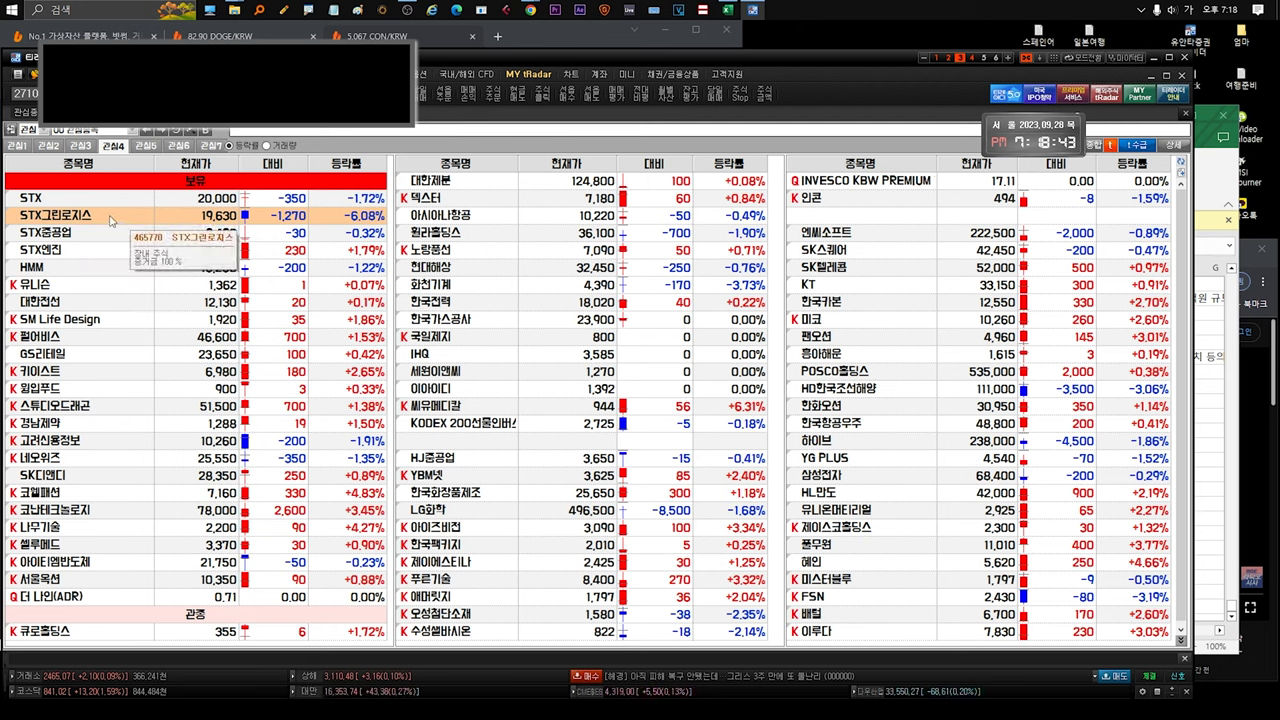
pyautogui.moveTo(95, 227)
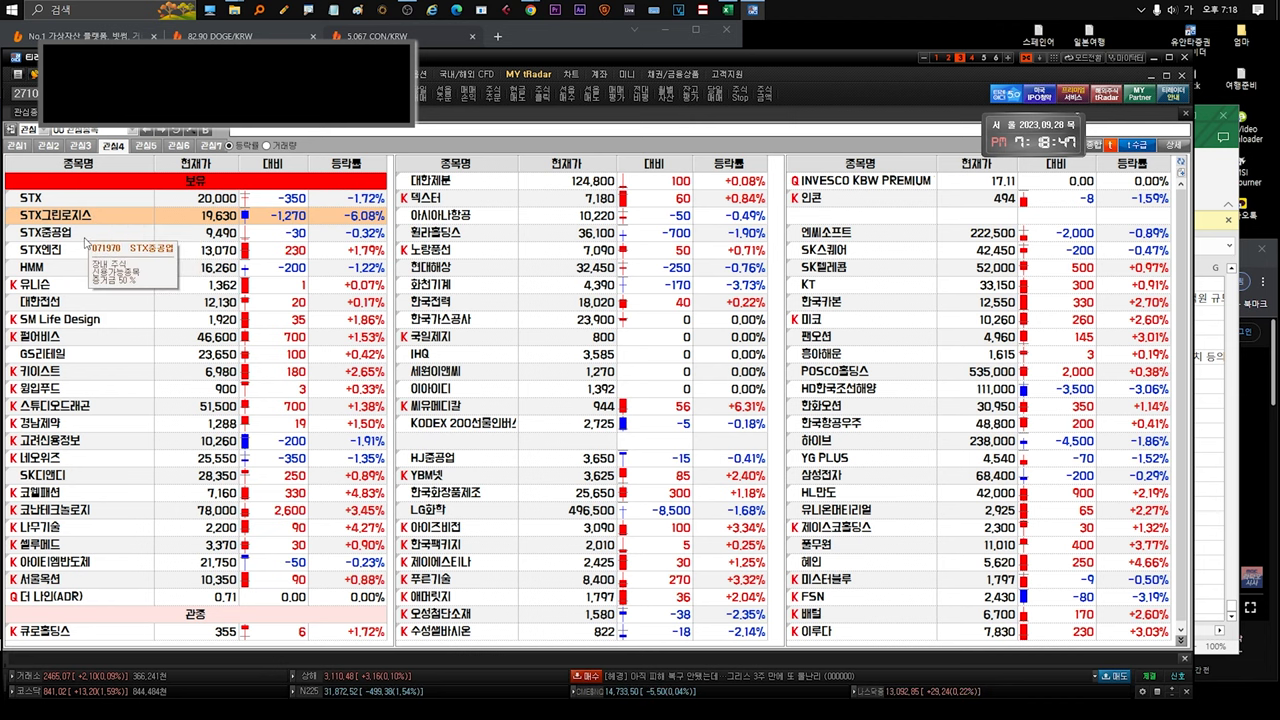
# Step: Switch to the stock workbook's stx중 sheet and read the two 20230925 STX중공업 marine-engine supply contract notes in B543 and B544
pyautogui.click(86, 238)
pyautogui.hotkey('alt', 'Tab')
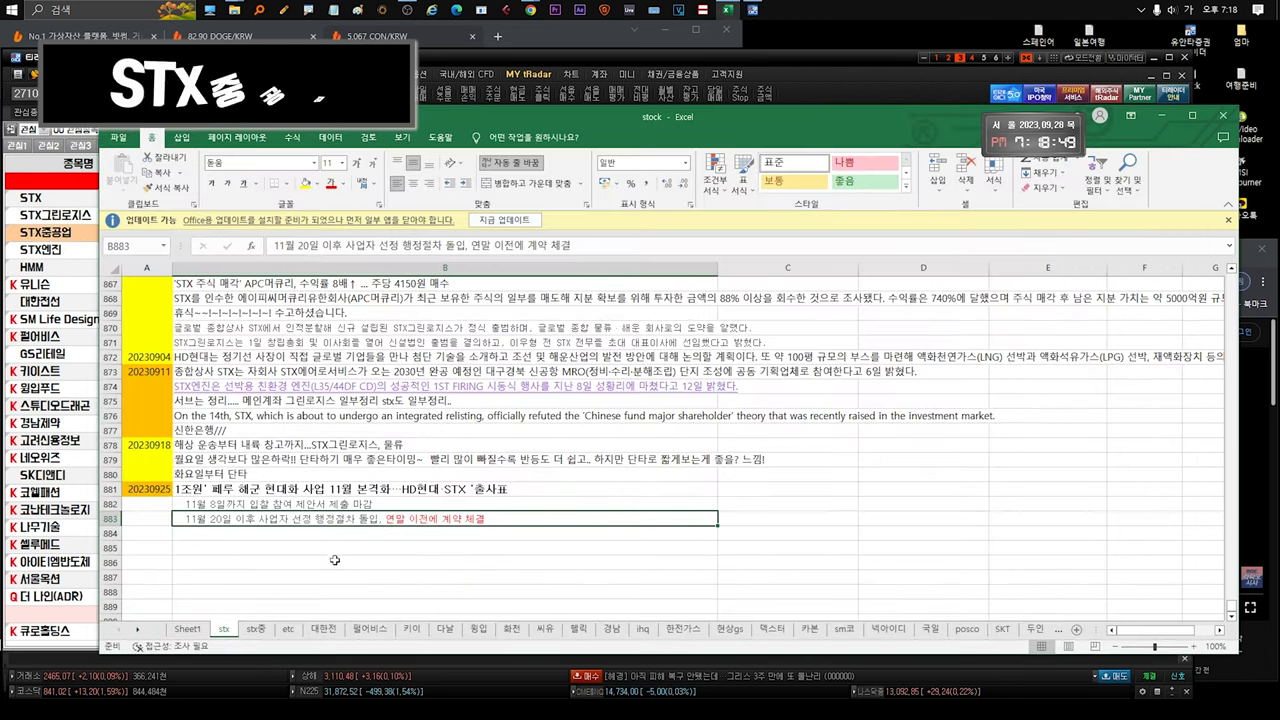
pyautogui.click(256, 629)
pyautogui.doubleClick(254, 438)
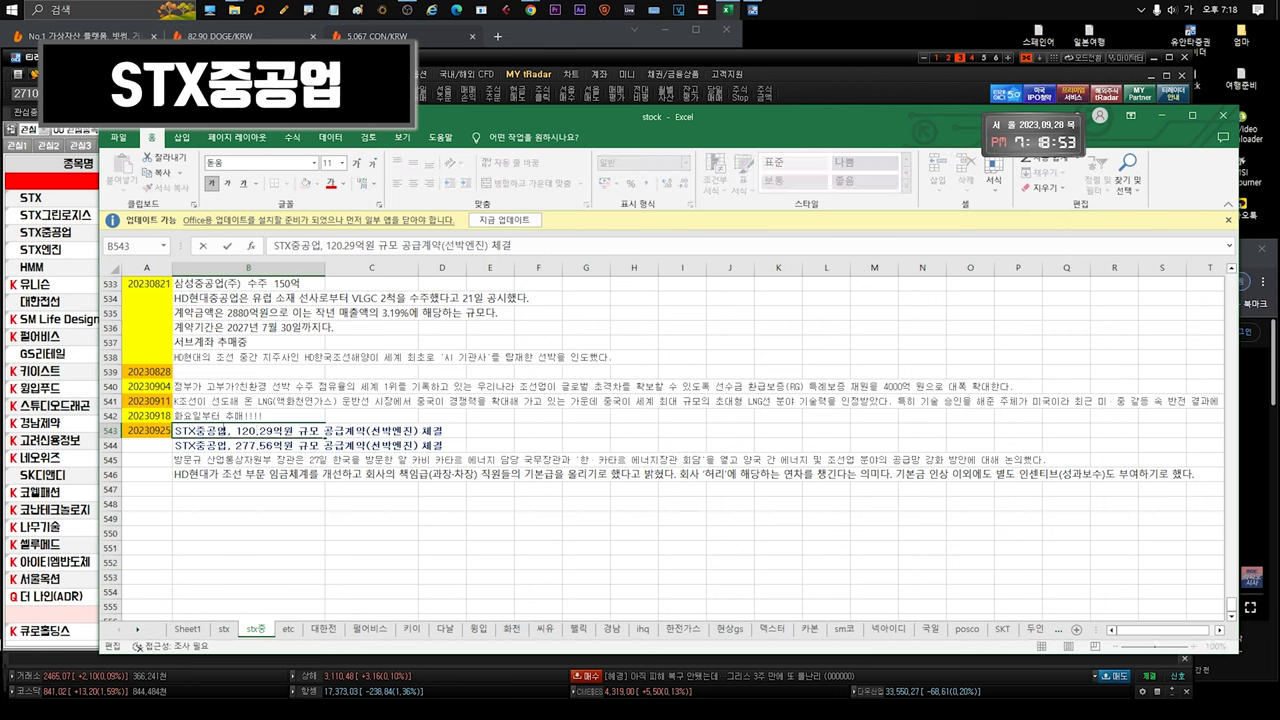
pyautogui.moveTo(176, 431); pyautogui.dragTo(597, 474)
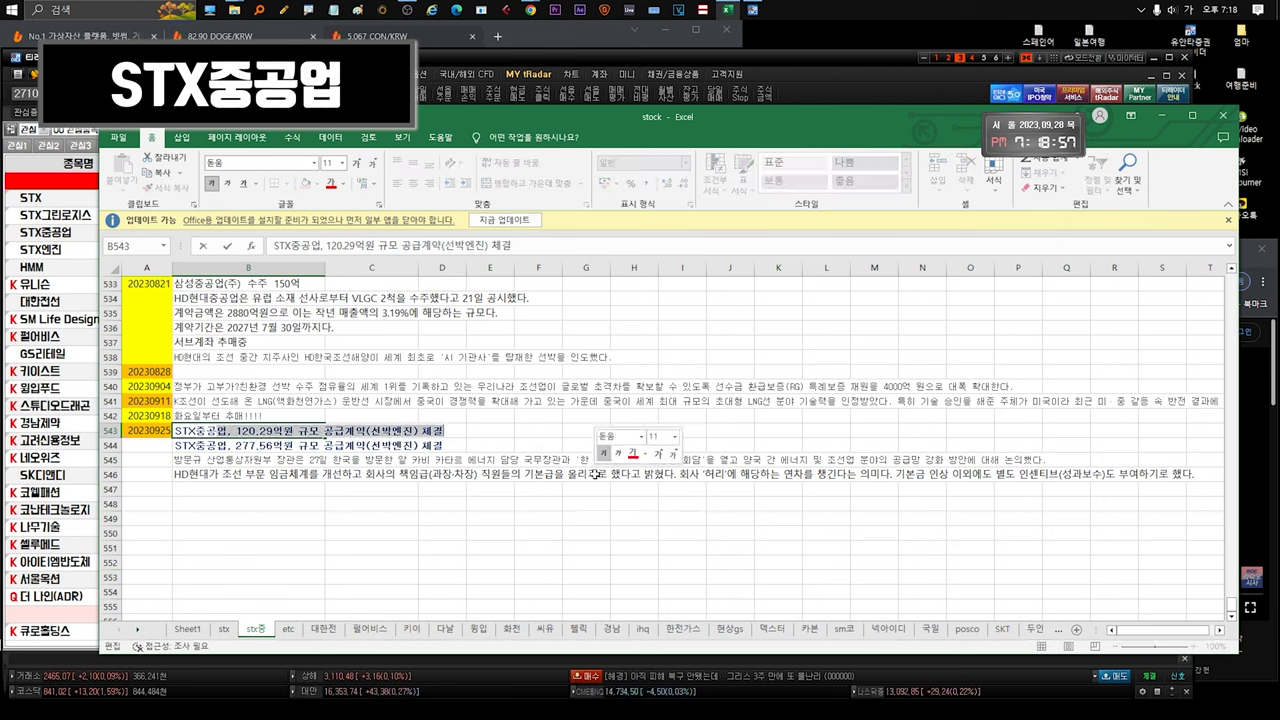
pyautogui.click(281, 441)
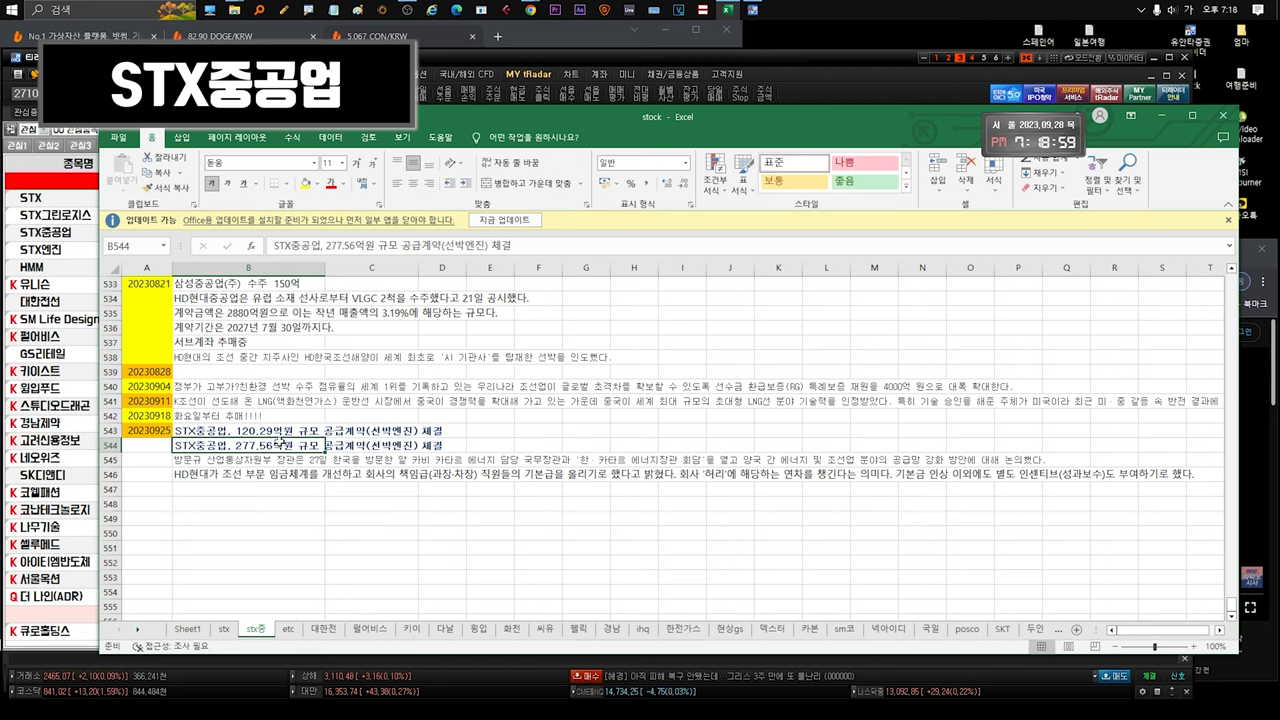
# Step: In the trading program, view the STX중공업 daily chart, examine its 27 September candle, and return to its watchlist row
pyautogui.click(47, 231)
pyautogui.doubleClick(47, 231)
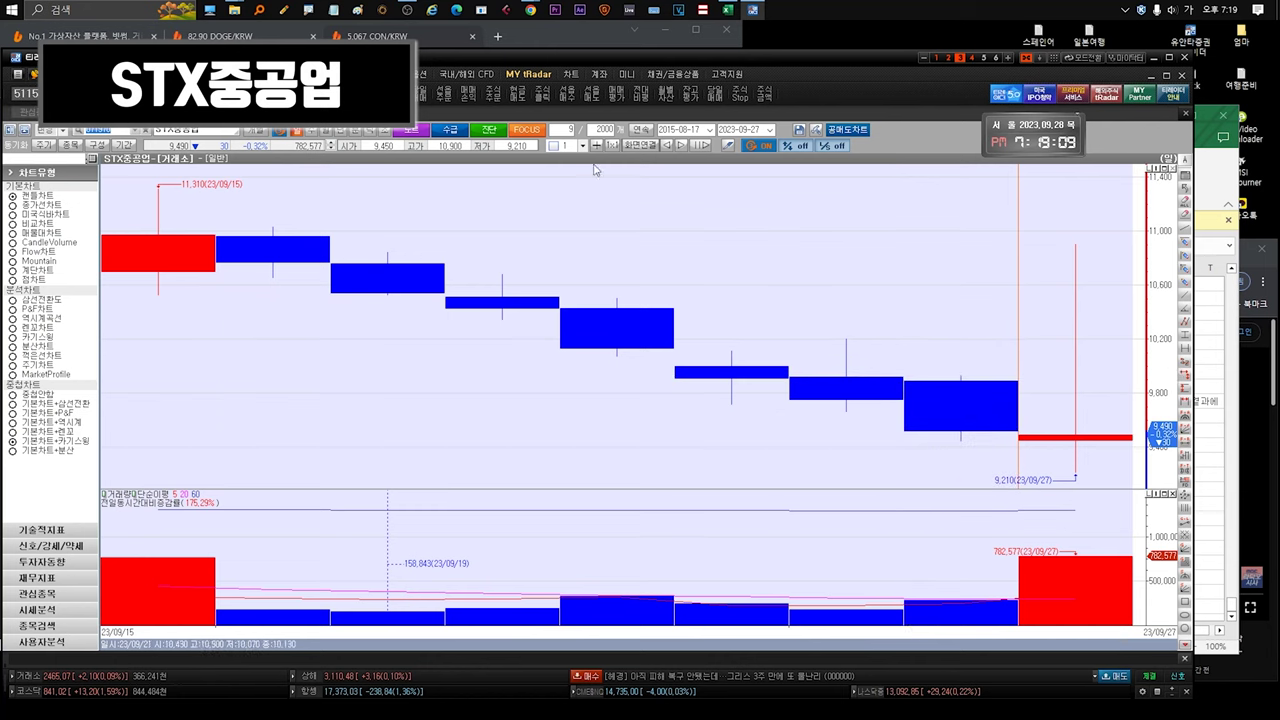
pyautogui.moveTo(1086, 384)
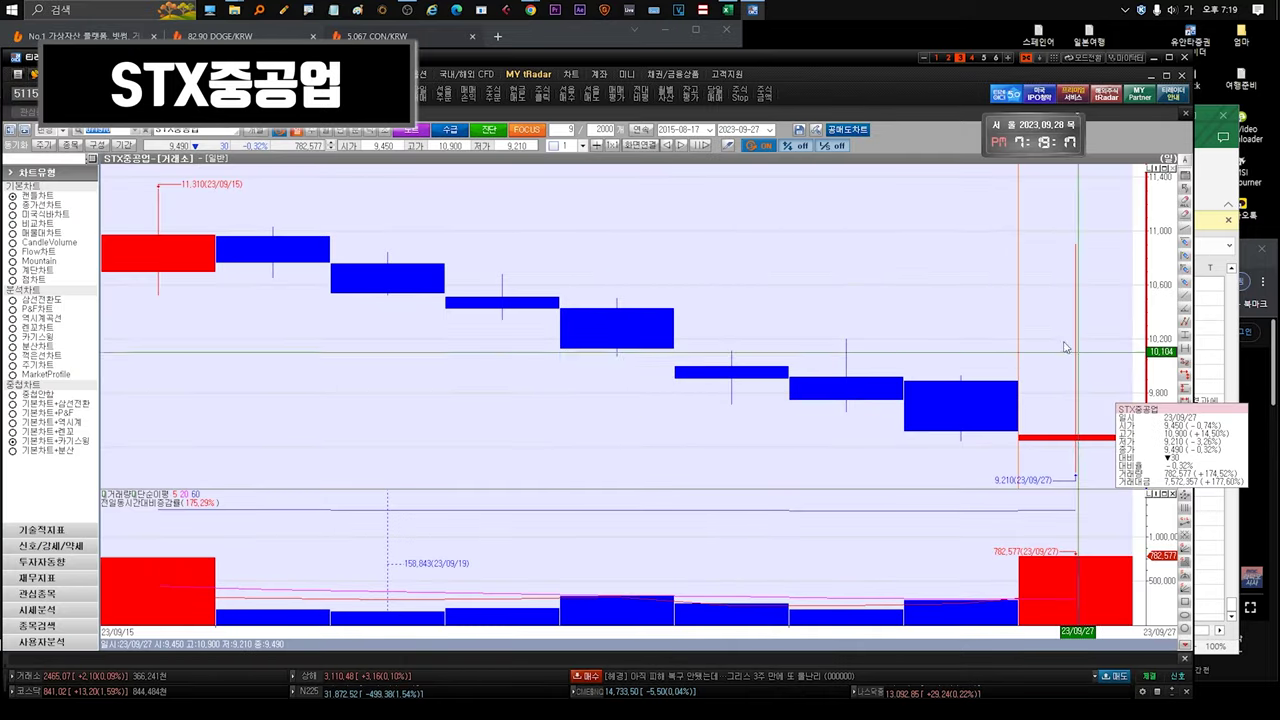
pyautogui.scroll(-5, 1137, 403)
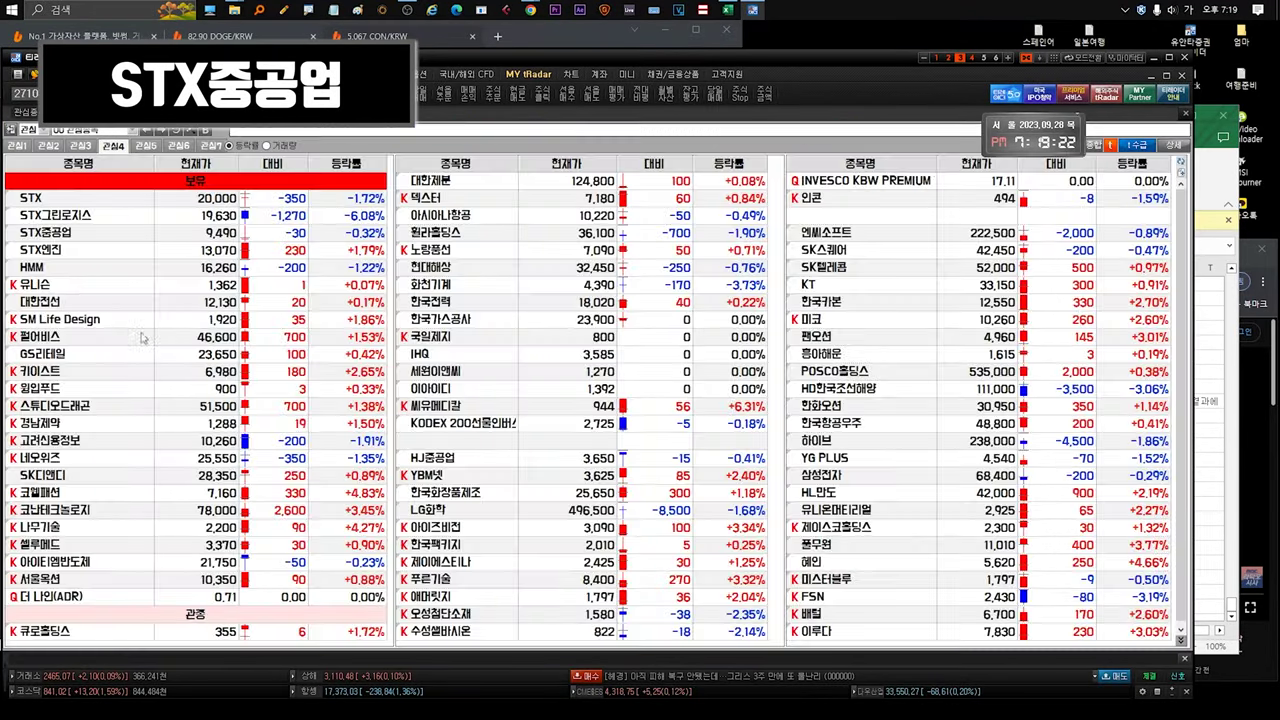
pyautogui.click(67, 239)
# Step: Return to the stock workbook and read the B545 note on the Korea–Qatar energy ministers' meeting through to its end
pyautogui.click(1219, 185)
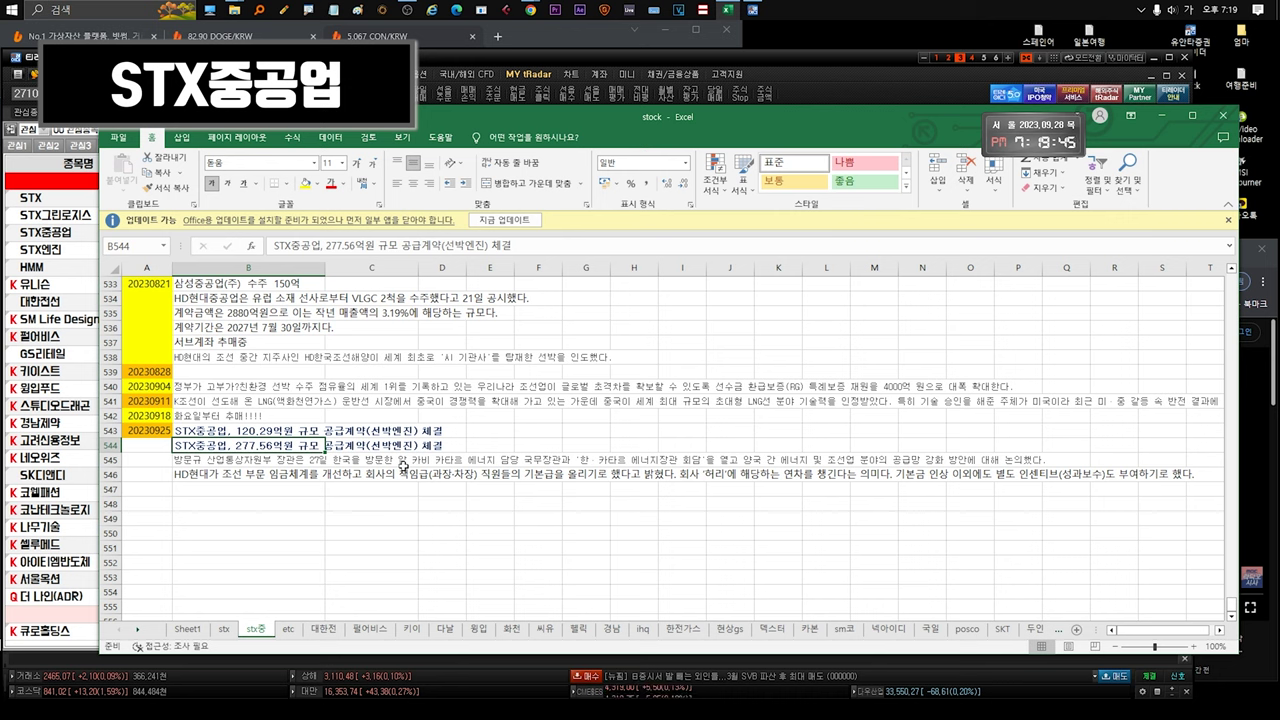
pyautogui.doubleClick(278, 459)
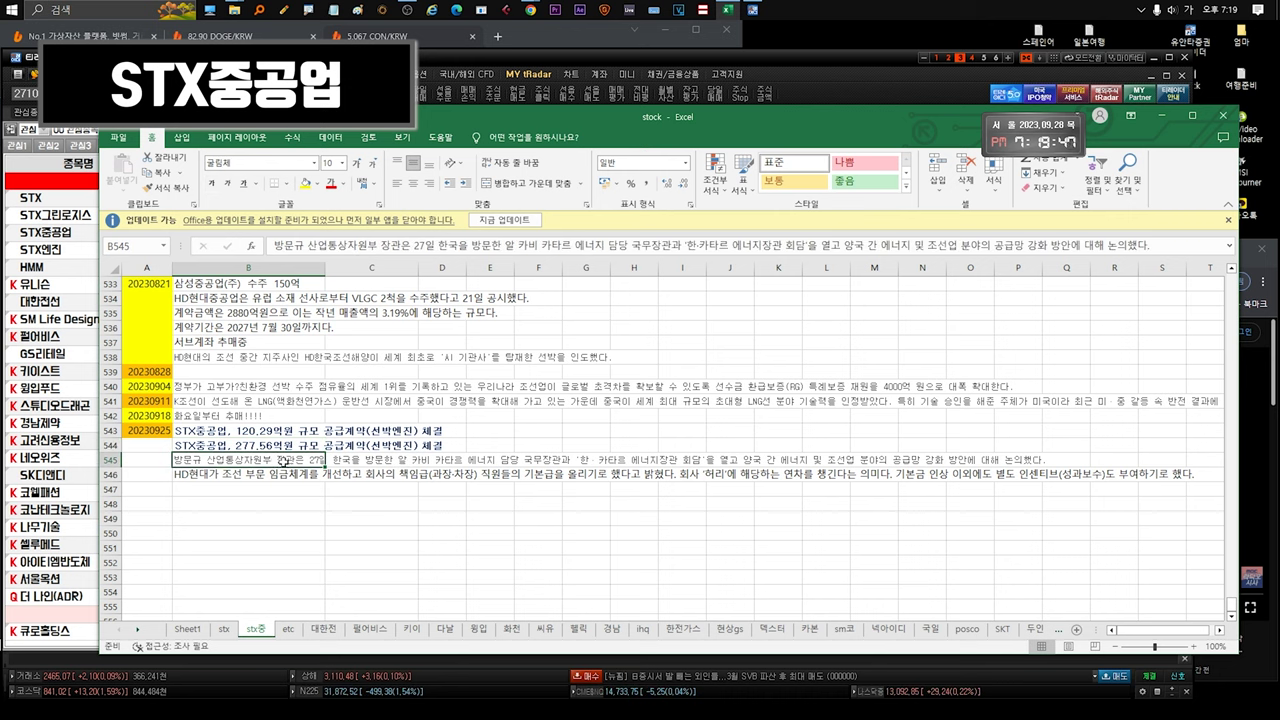
pyautogui.moveTo(412, 459); pyautogui.dragTo(1048, 461)
pyautogui.moveTo(243, 459); pyautogui.dragTo(1043, 465)
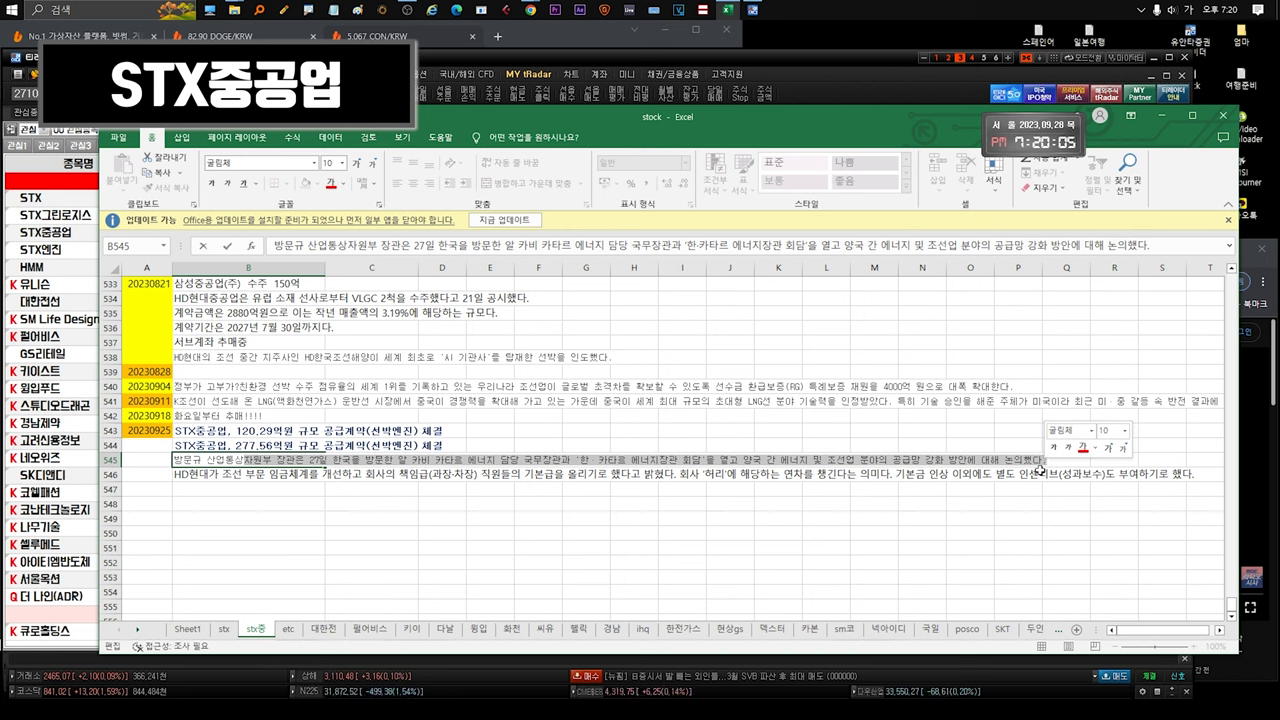
# Step: Add the note "lng!!!!!" in B547, directly below the 20230925 entries on the stx중 sheet
pyautogui.click(252, 491)
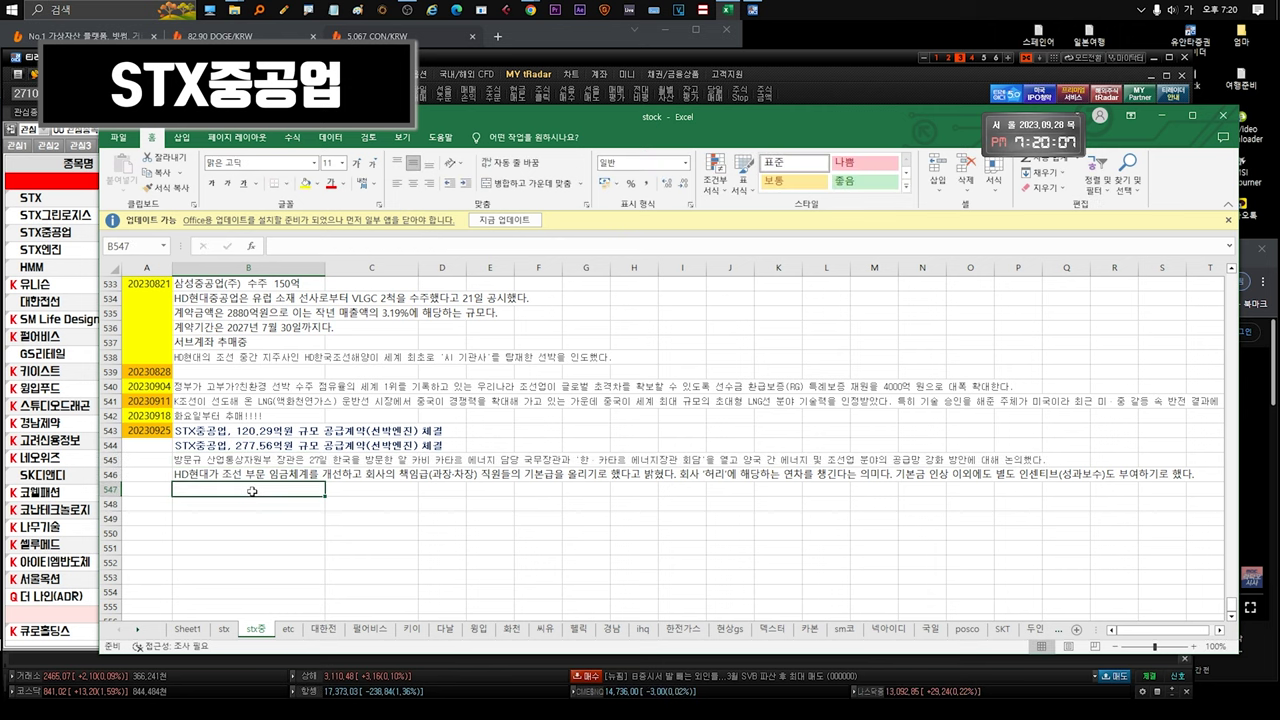
pyautogui.write('ㅜ')
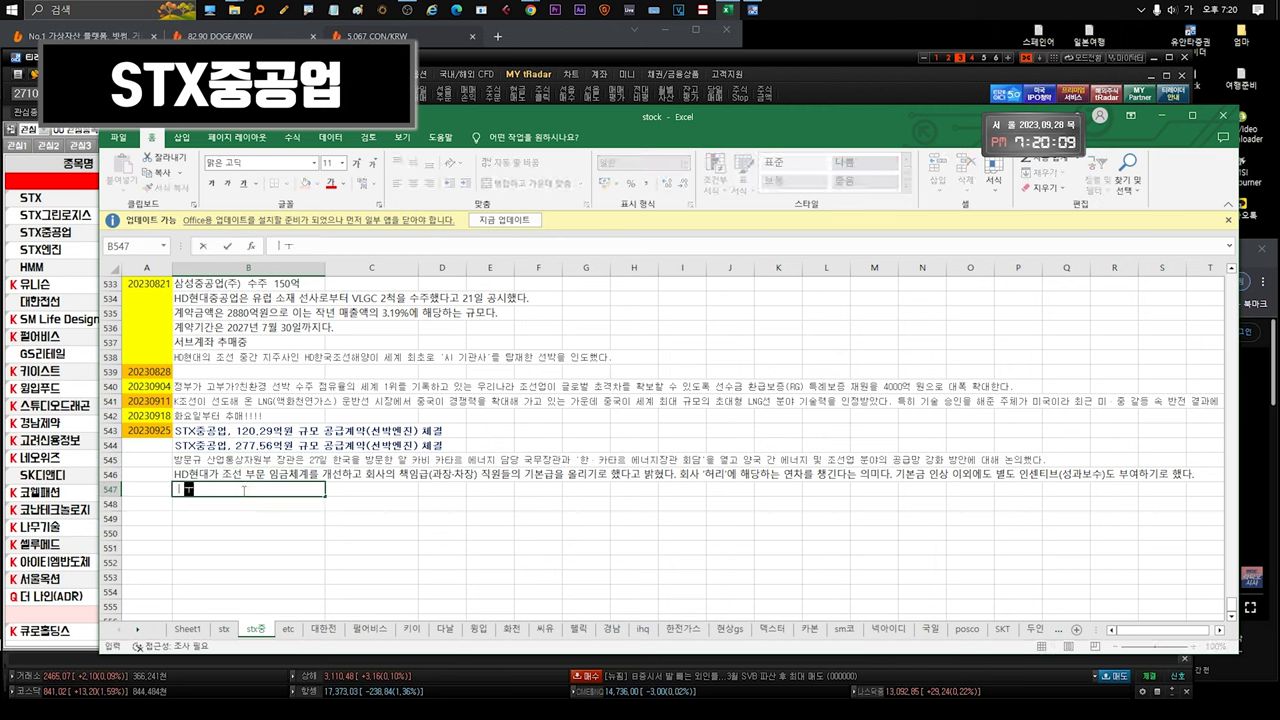
pyautogui.write('lng!!!!!')
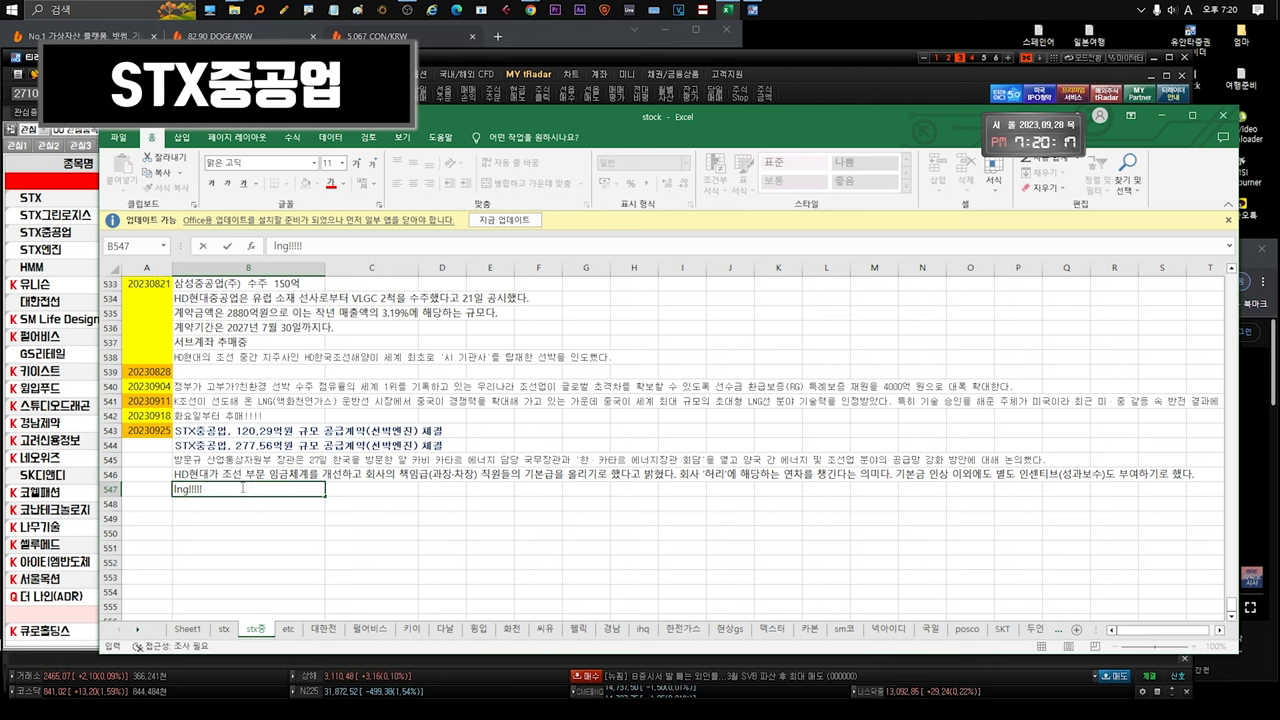
pyautogui.moveTo(244, 490); pyautogui.dragTo(145, 487)
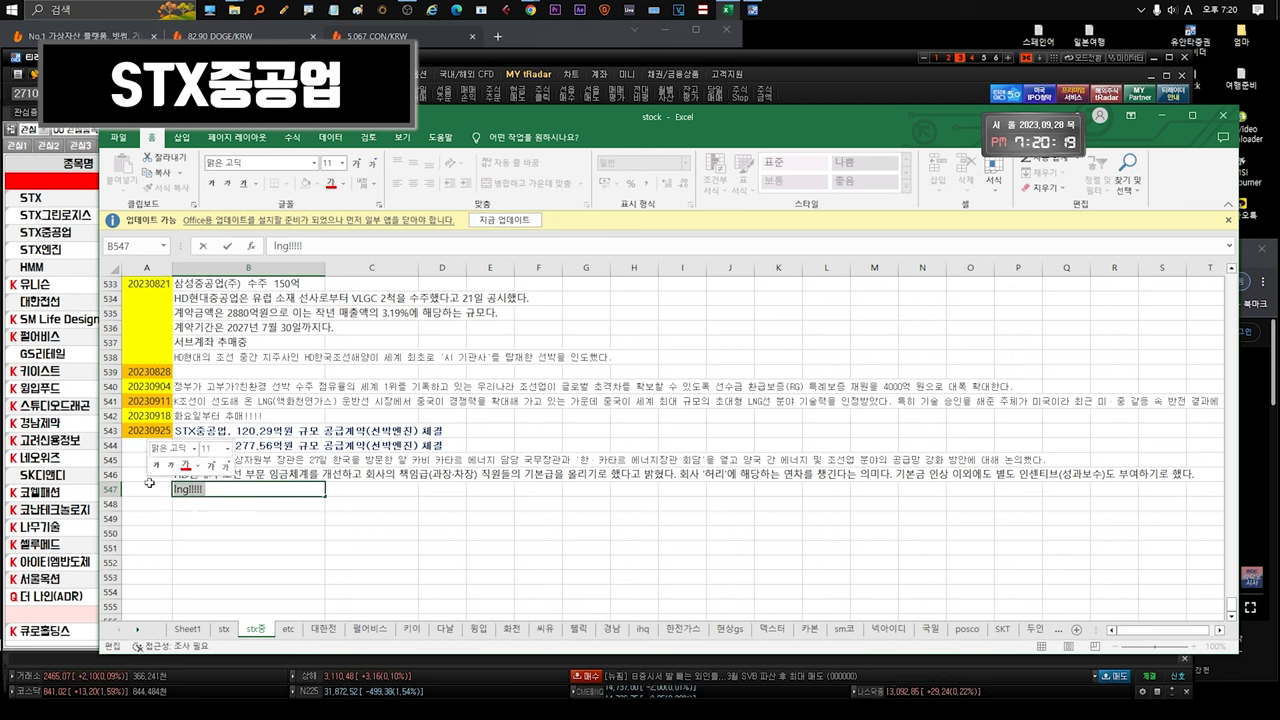
pyautogui.moveTo(60, 249); pyautogui.dragTo(236, 417)
# Step: Read the B546 note on HD현대's shipbuilding wage reform, base pay raise and incentives, leaving its text unedited
pyautogui.click(262, 479)
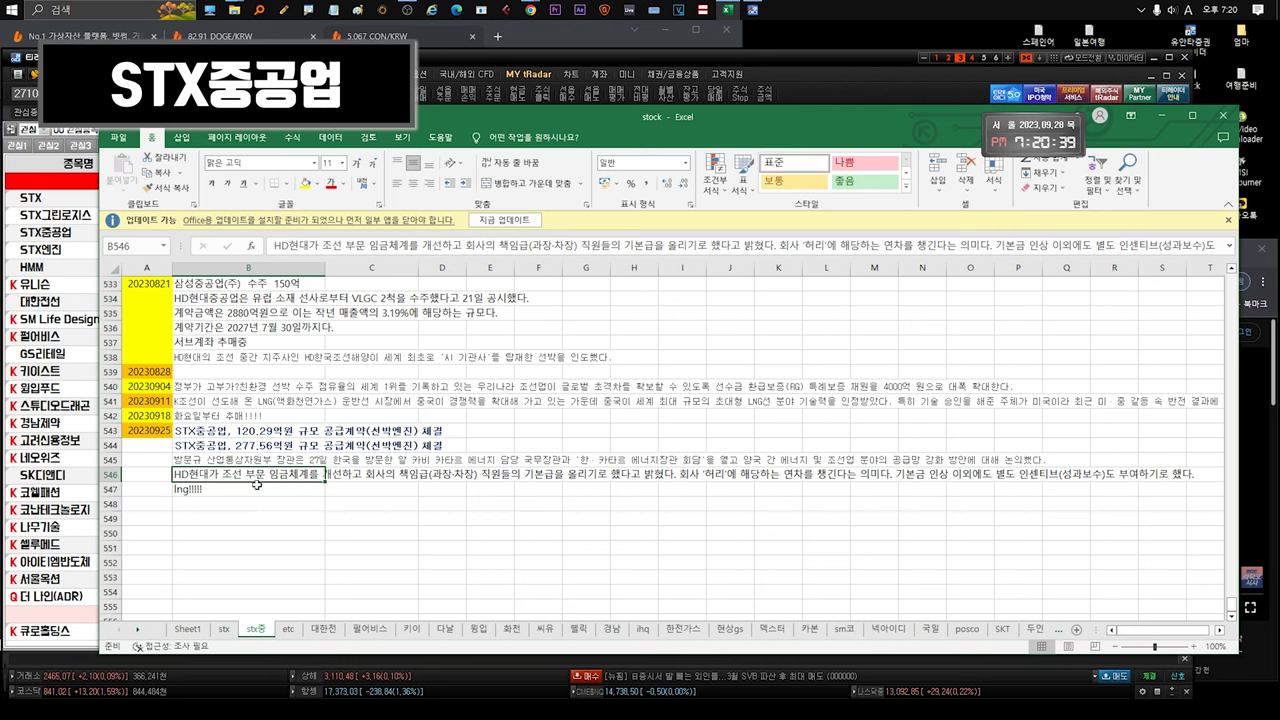
pyautogui.doubleClick(273, 474)
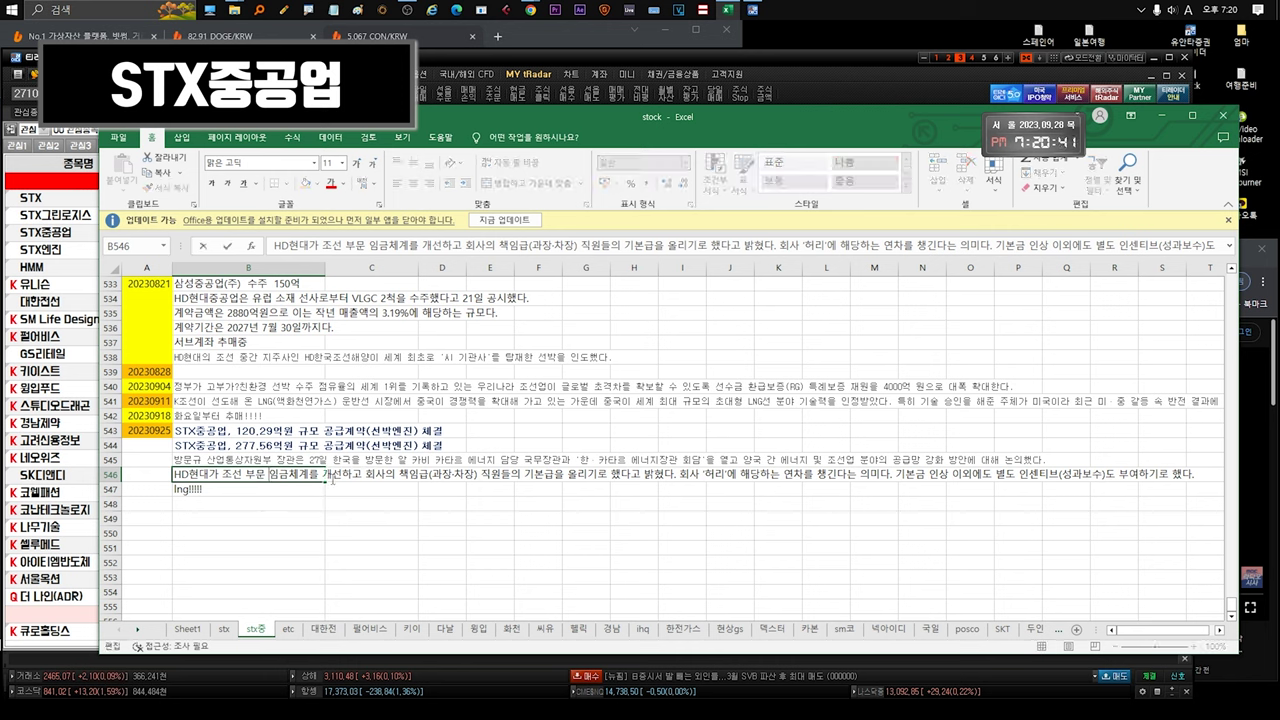
pyautogui.moveTo(273, 474); pyautogui.dragTo(946, 476)
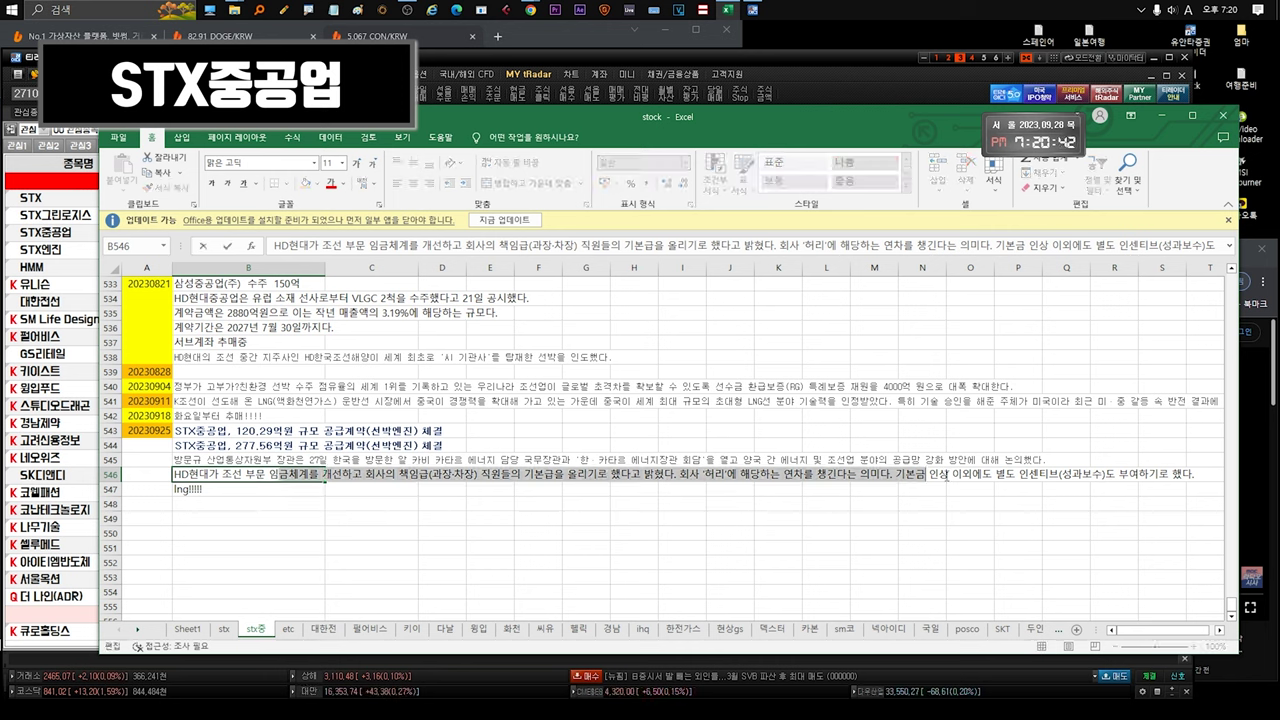
pyautogui.click(233, 490)
pyautogui.click(238, 475)
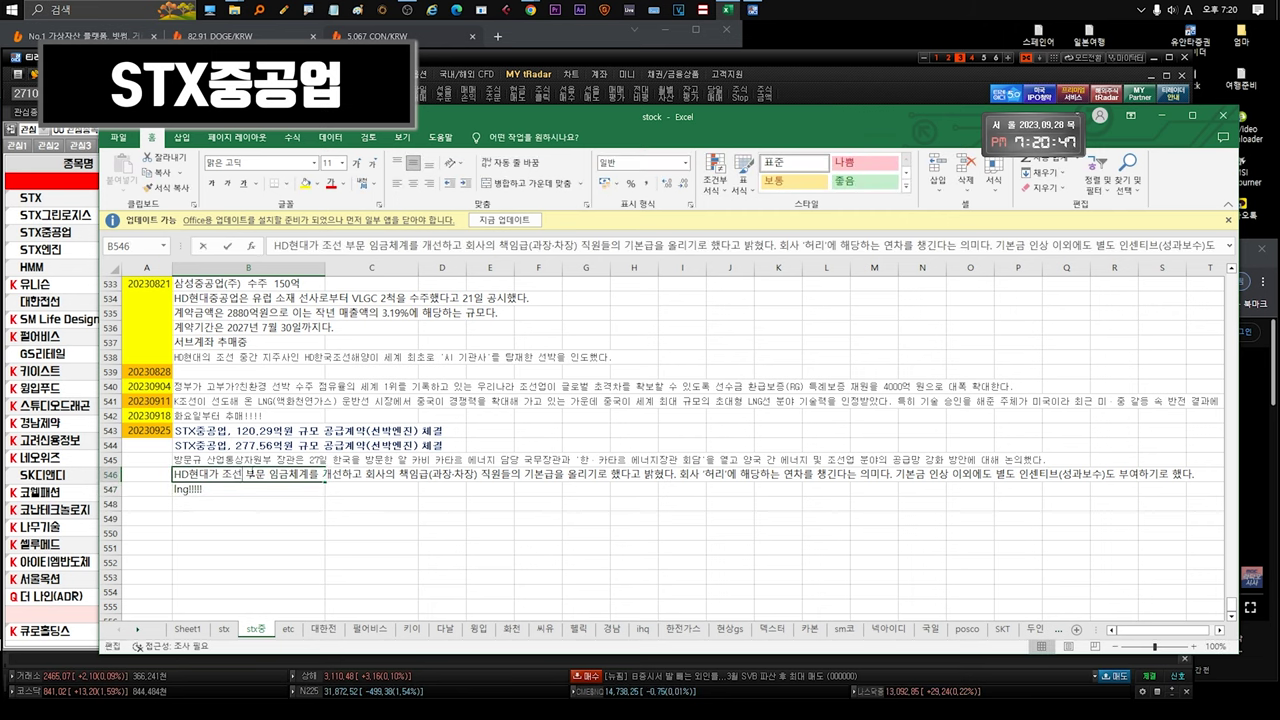
pyautogui.doubleClick(348, 472)
pyautogui.moveTo(348, 472); pyautogui.dragTo(1200, 474)
pyautogui.click(226, 504)
pyautogui.click(230, 476)
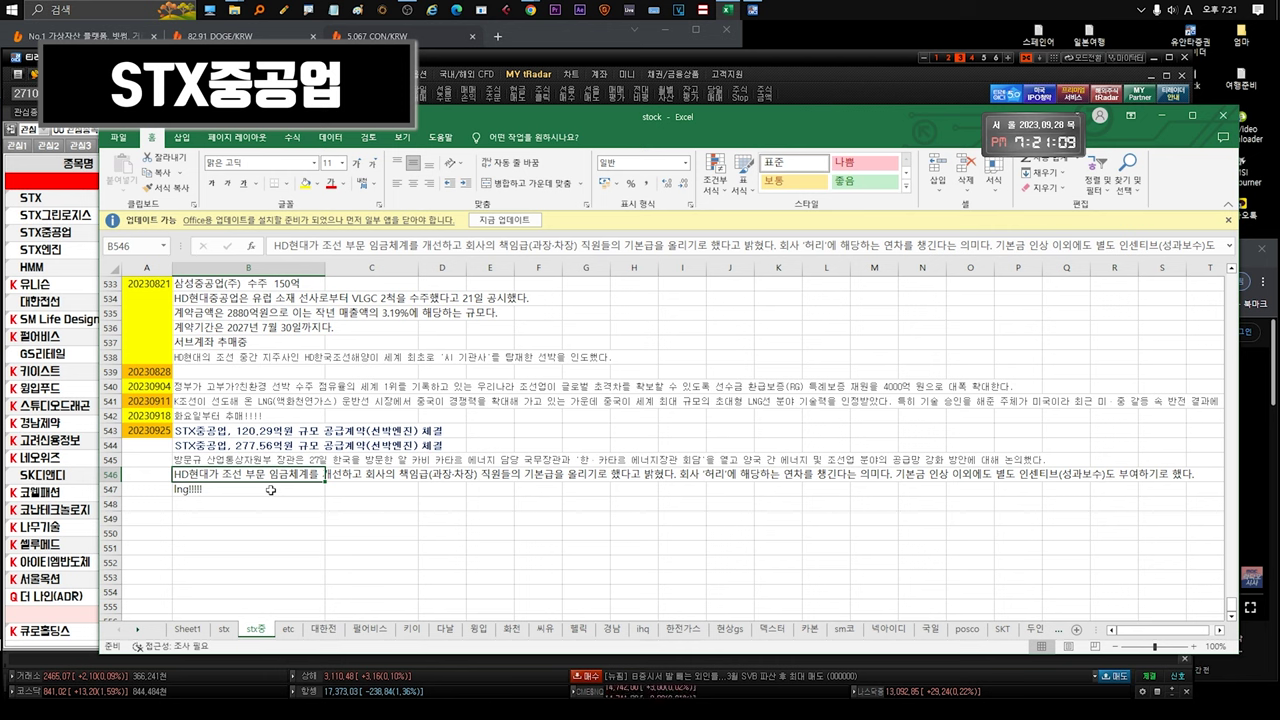
pyautogui.doubleClick(243, 474)
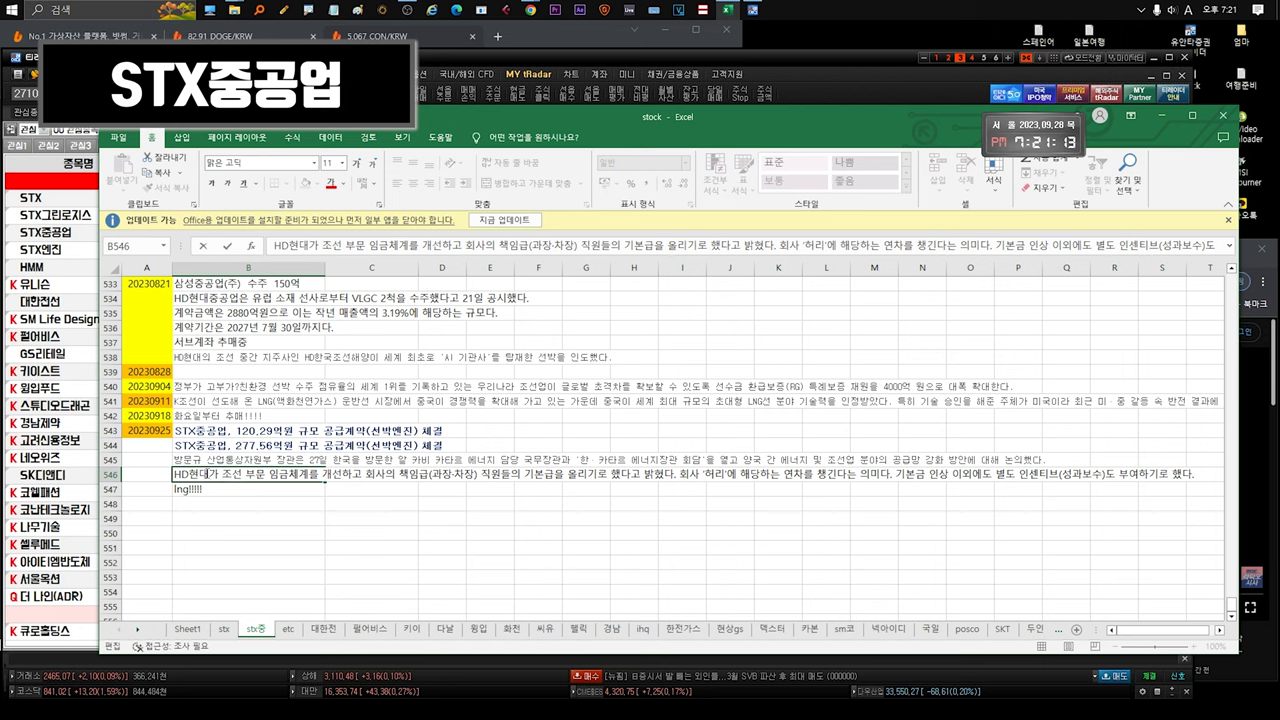
pyautogui.press('Escape')
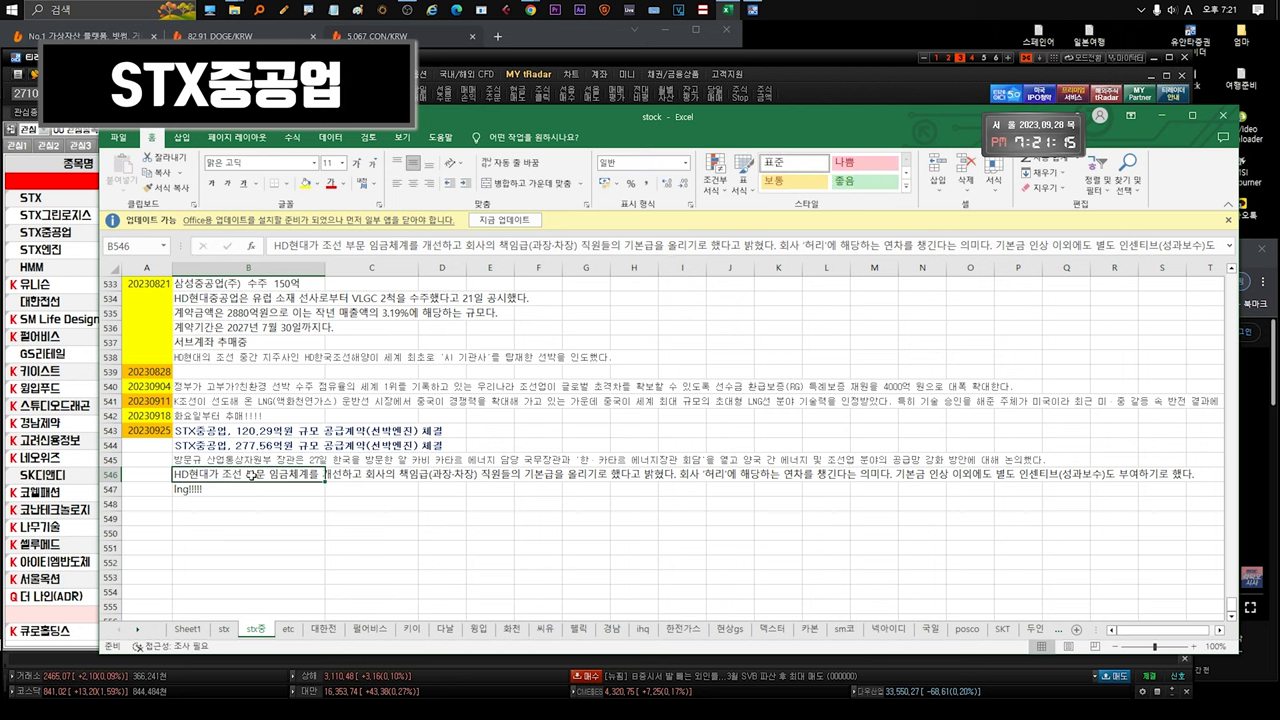
pyautogui.doubleClick(304, 476)
pyautogui.moveTo(304, 476); pyautogui.dragTo(1196, 474)
pyautogui.press('Escape')
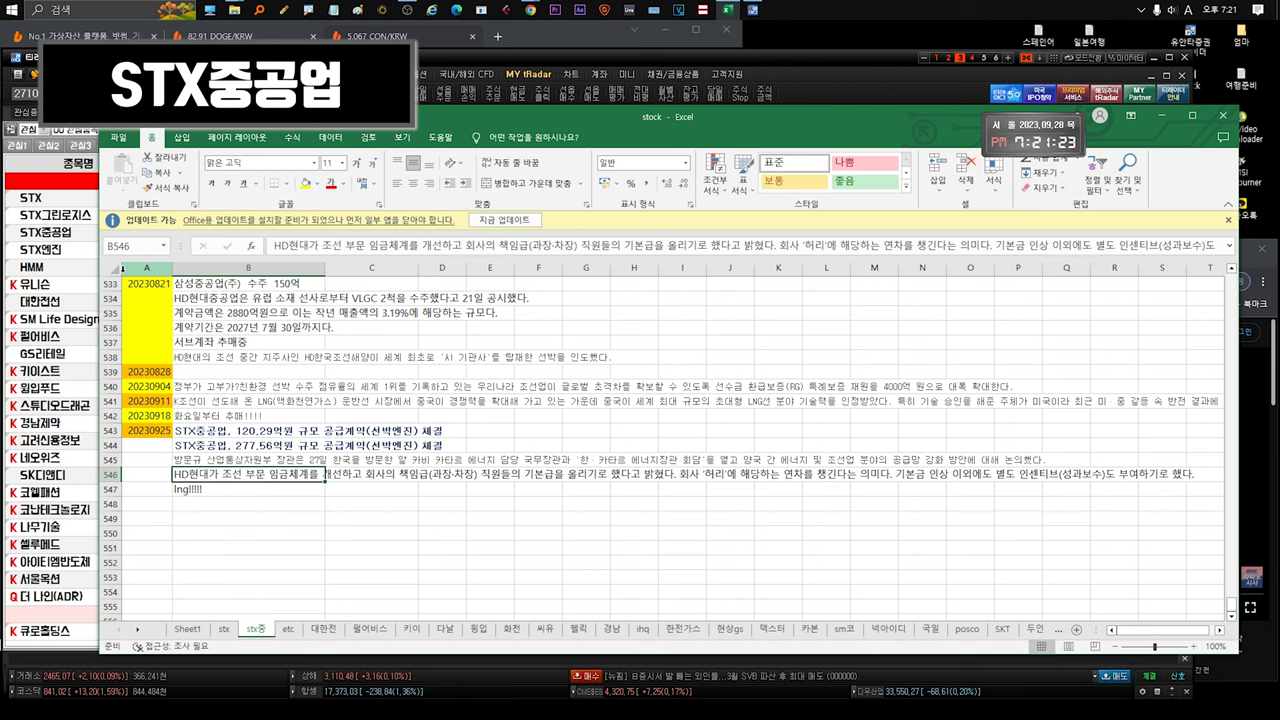
# Step: Switch to the trading program and examine STX중공업's daily chart from the August peak to late September, returning to the watchlist
pyautogui.click(82, 236)
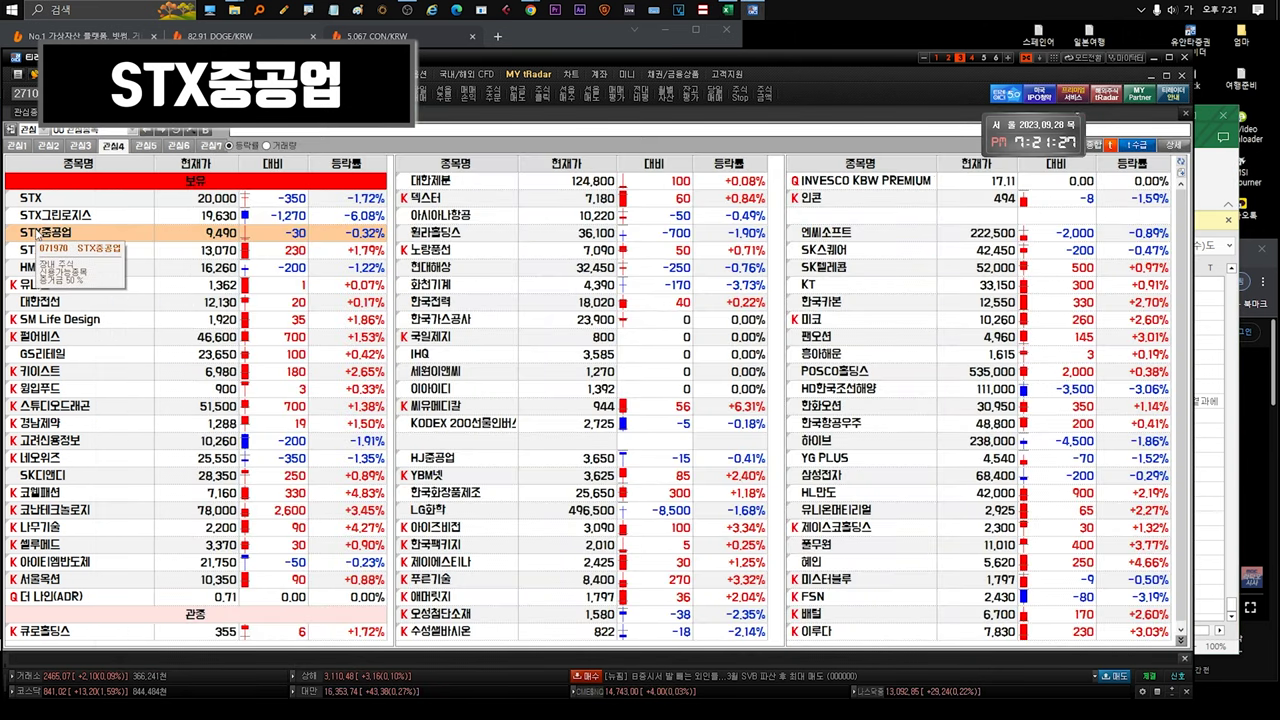
pyautogui.doubleClick(36, 234)
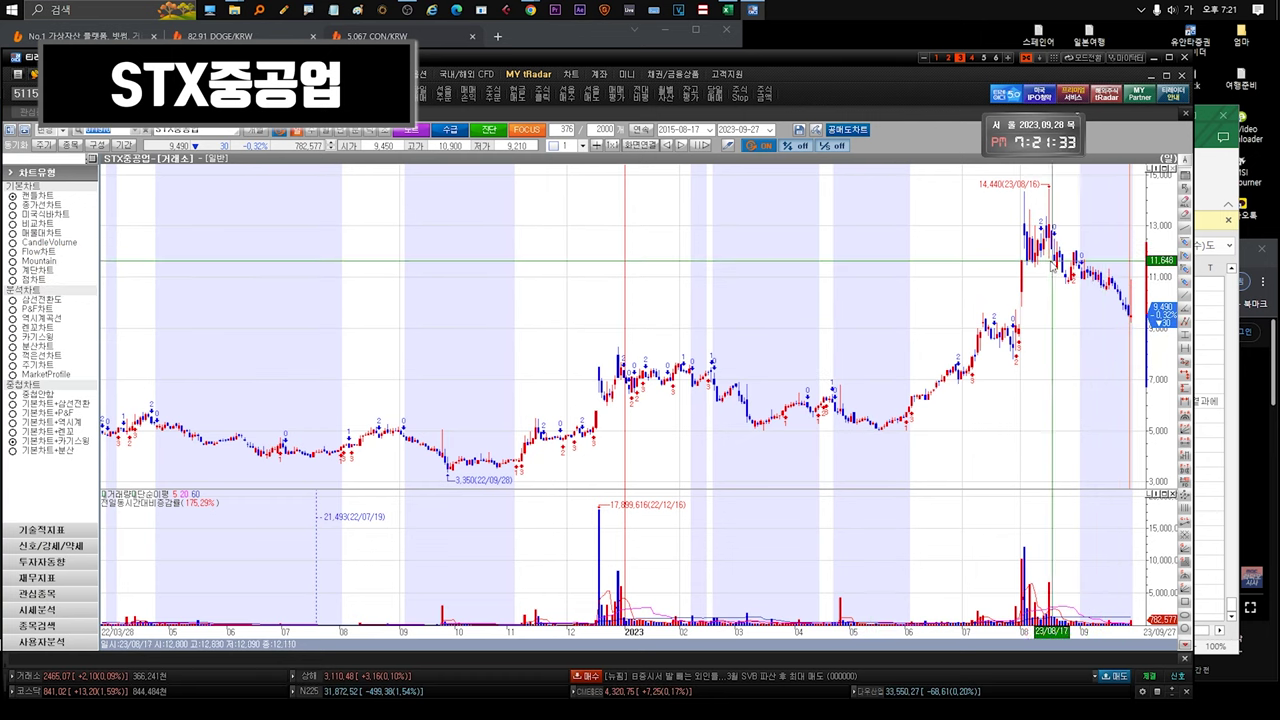
pyautogui.moveTo(1109, 287)
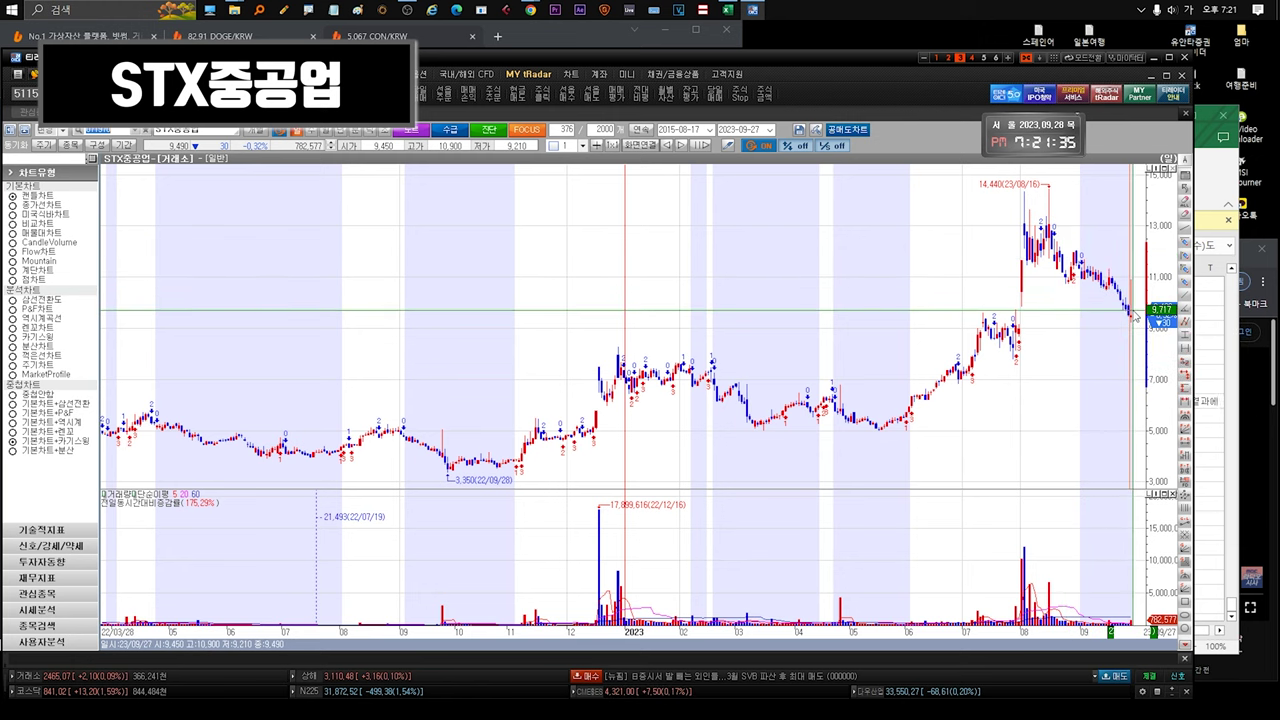
pyautogui.moveTo(1137, 318)
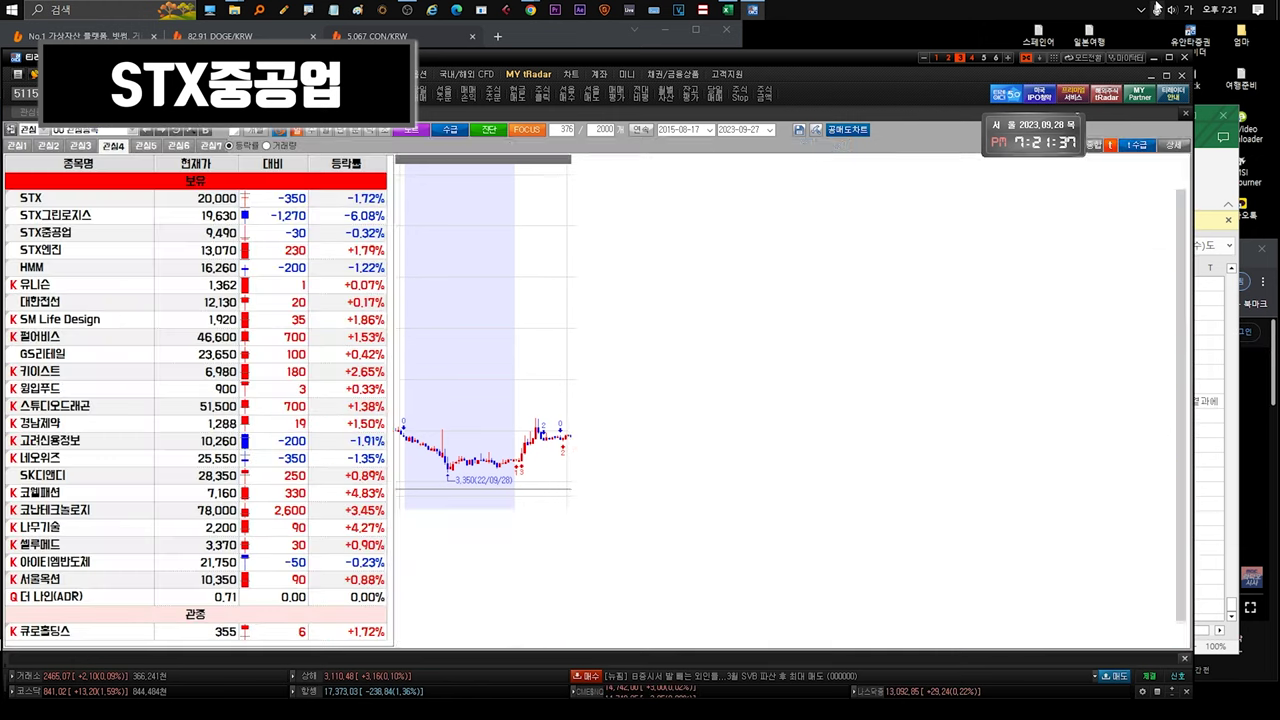
pyautogui.hotkey('ctrl', 'Tab')
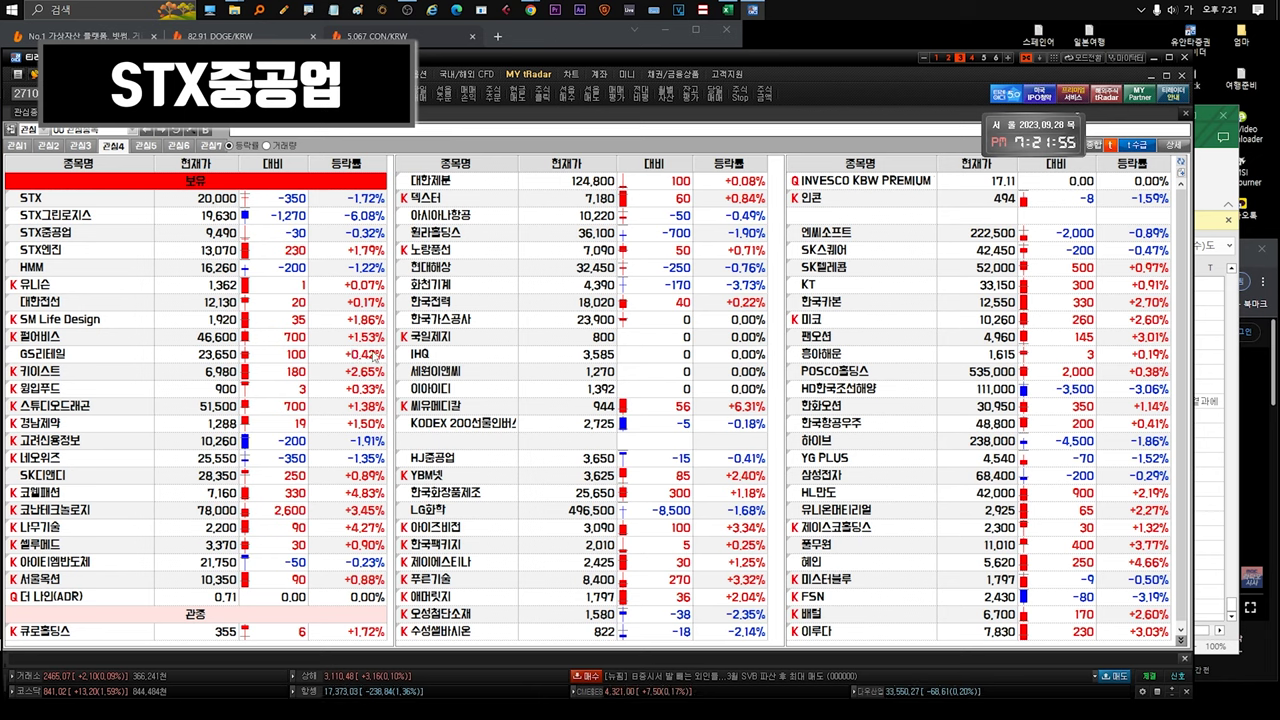
# Step: Reopen the STX중공업 daily chart twice to recheck its price trend and latest candles, going back to the watchlist each time
pyautogui.click(118, 233)
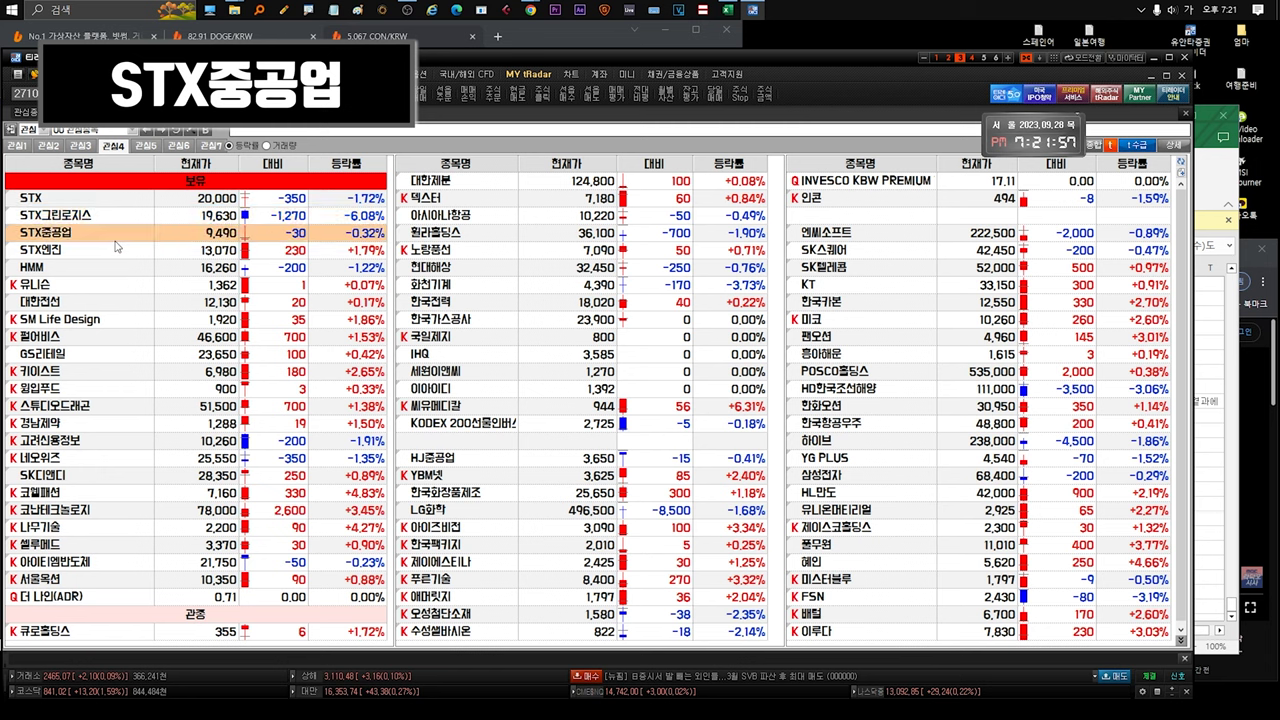
pyautogui.doubleClick(116, 238)
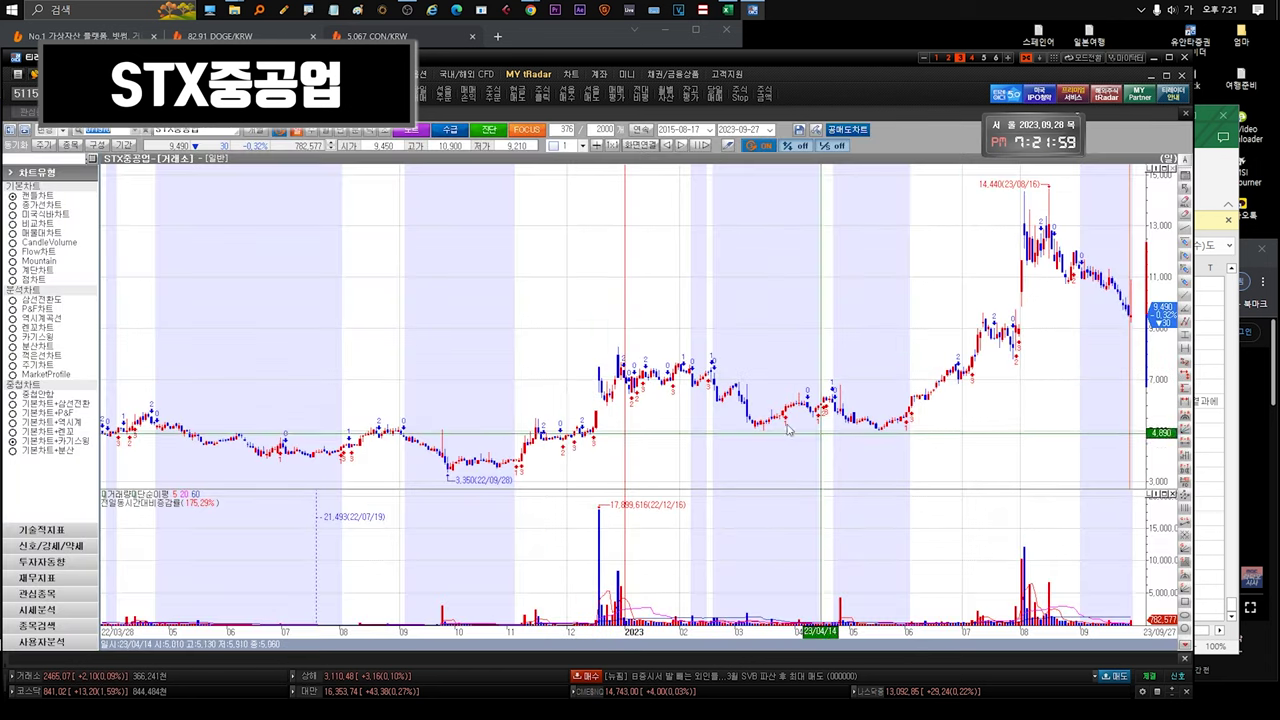
pyautogui.press('Escape')
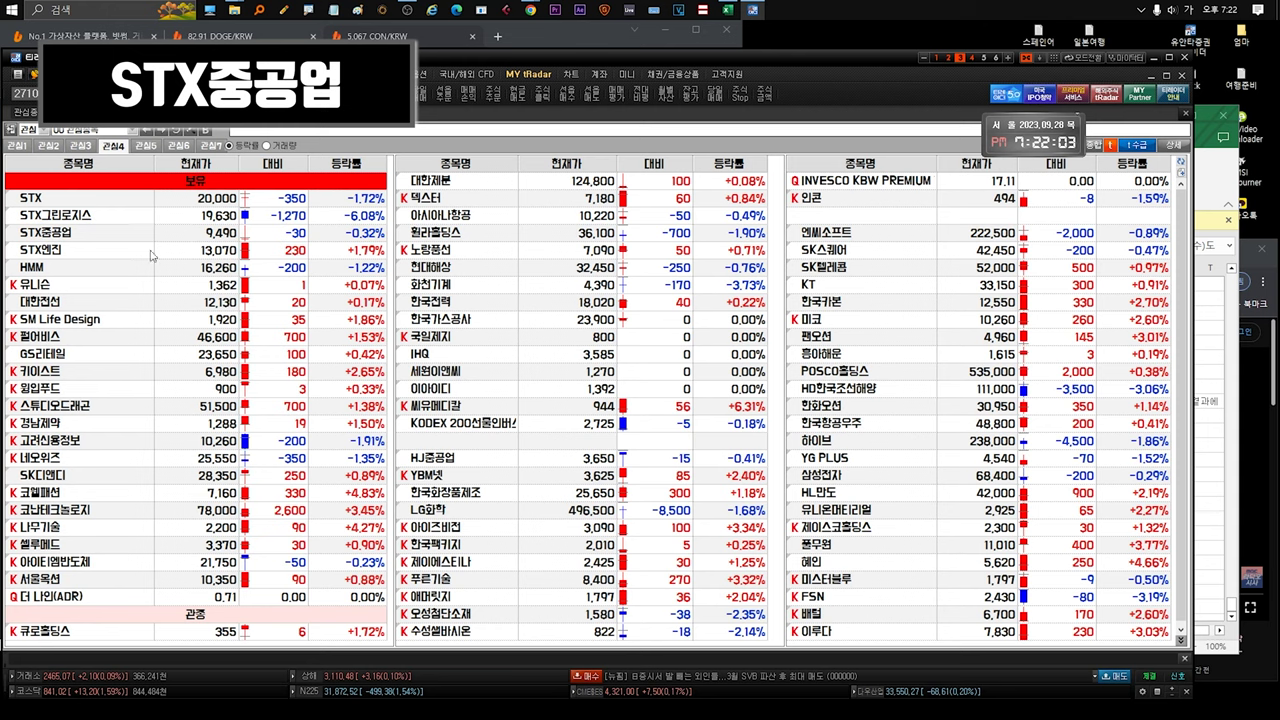
pyautogui.click(143, 241)
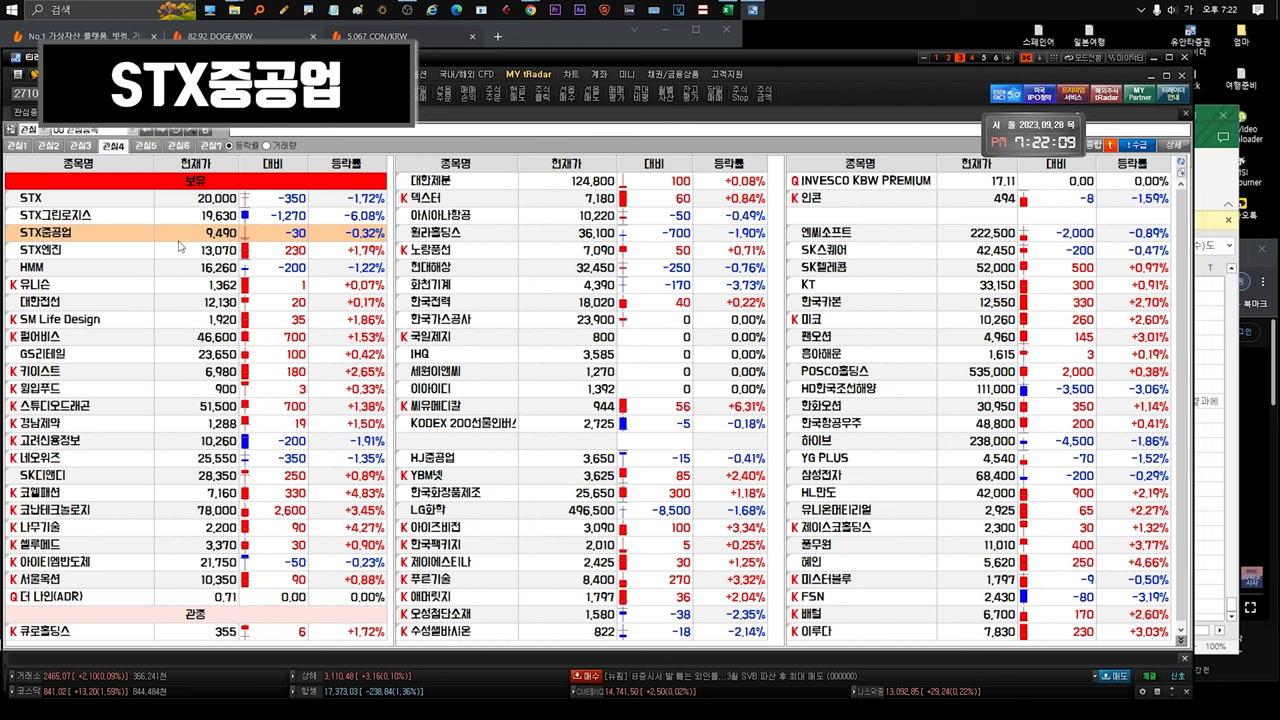
pyautogui.doubleClick(128, 245)
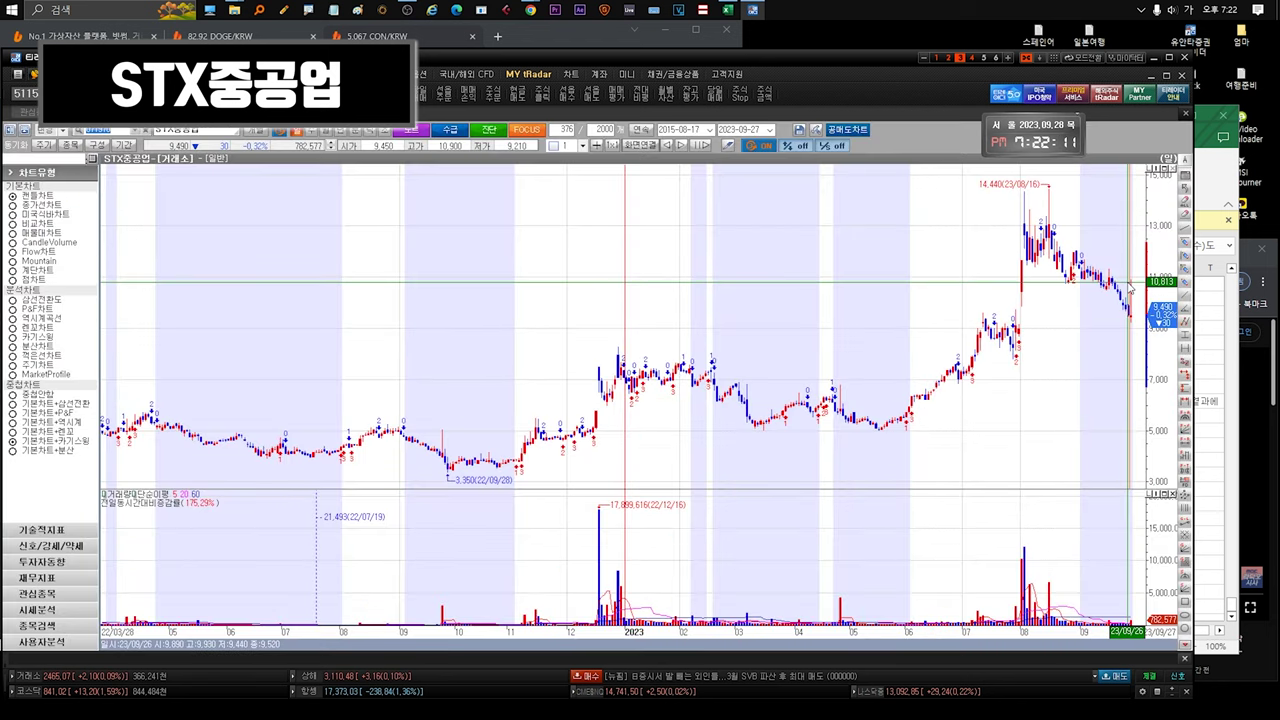
pyautogui.press('Escape')
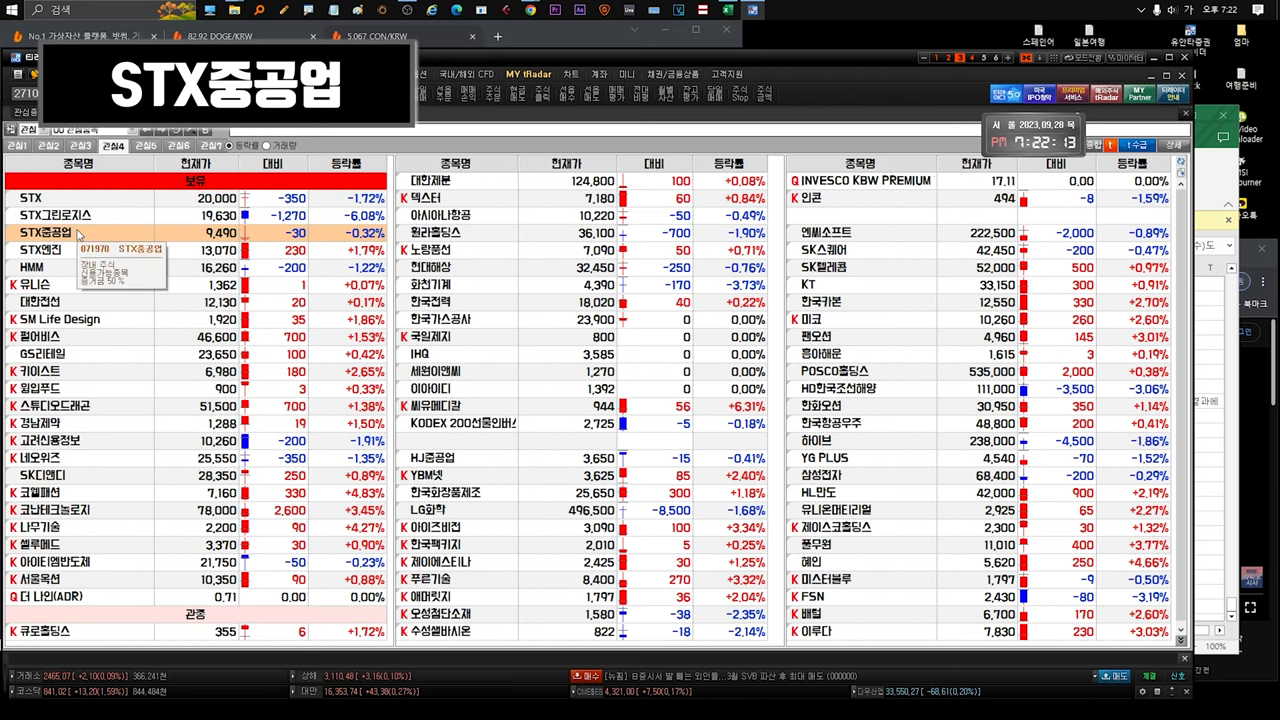
# Step: Compare the STX중공업 quote in the watchlist with the latest candle on its daily chart
pyautogui.click(78, 233)
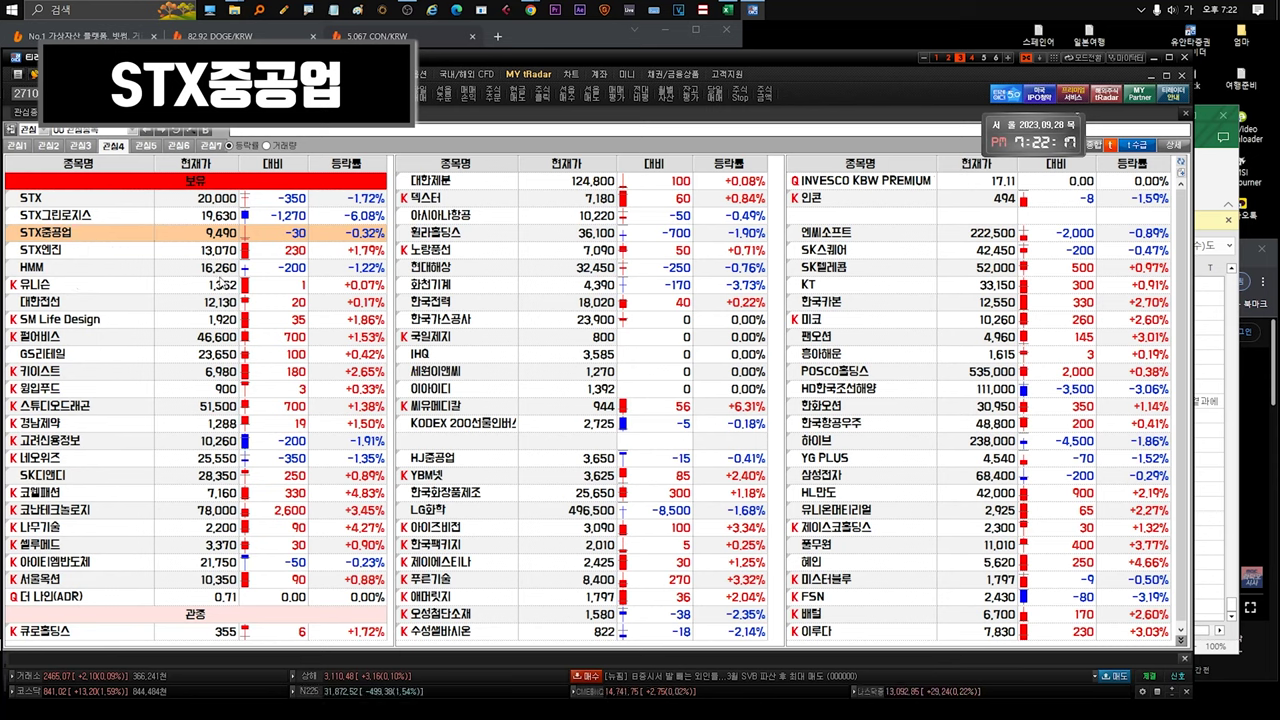
pyautogui.click(136, 247)
pyautogui.doubleClick(136, 232)
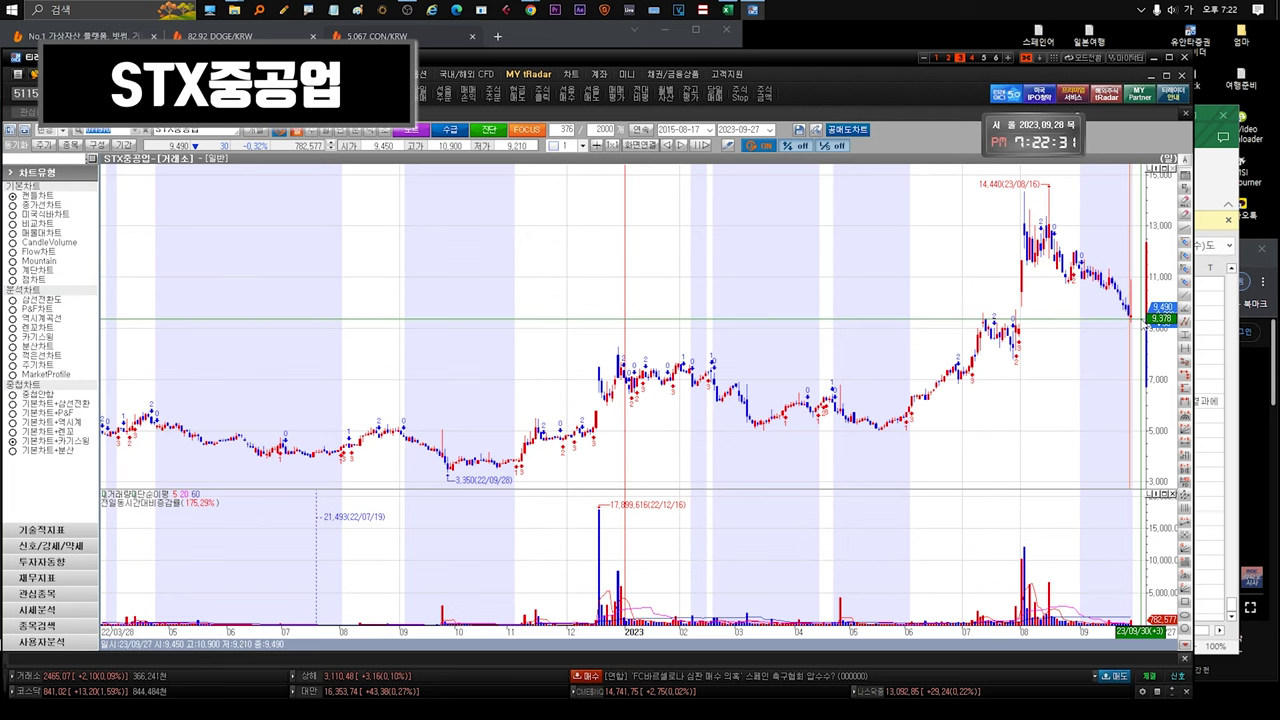
# Step: Review the STX중공업 watchlist quote and its latest daily candles once more, ending back on the watchlist
pyautogui.press('Escape')
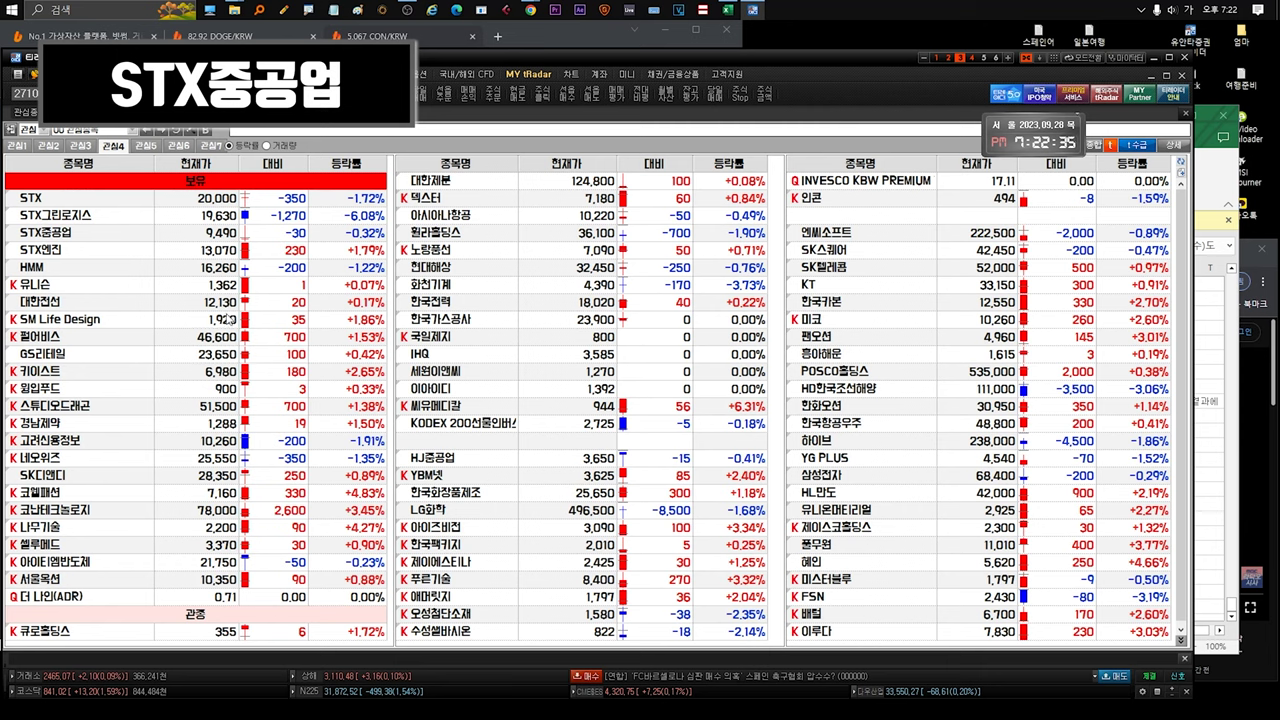
pyautogui.click(141, 232)
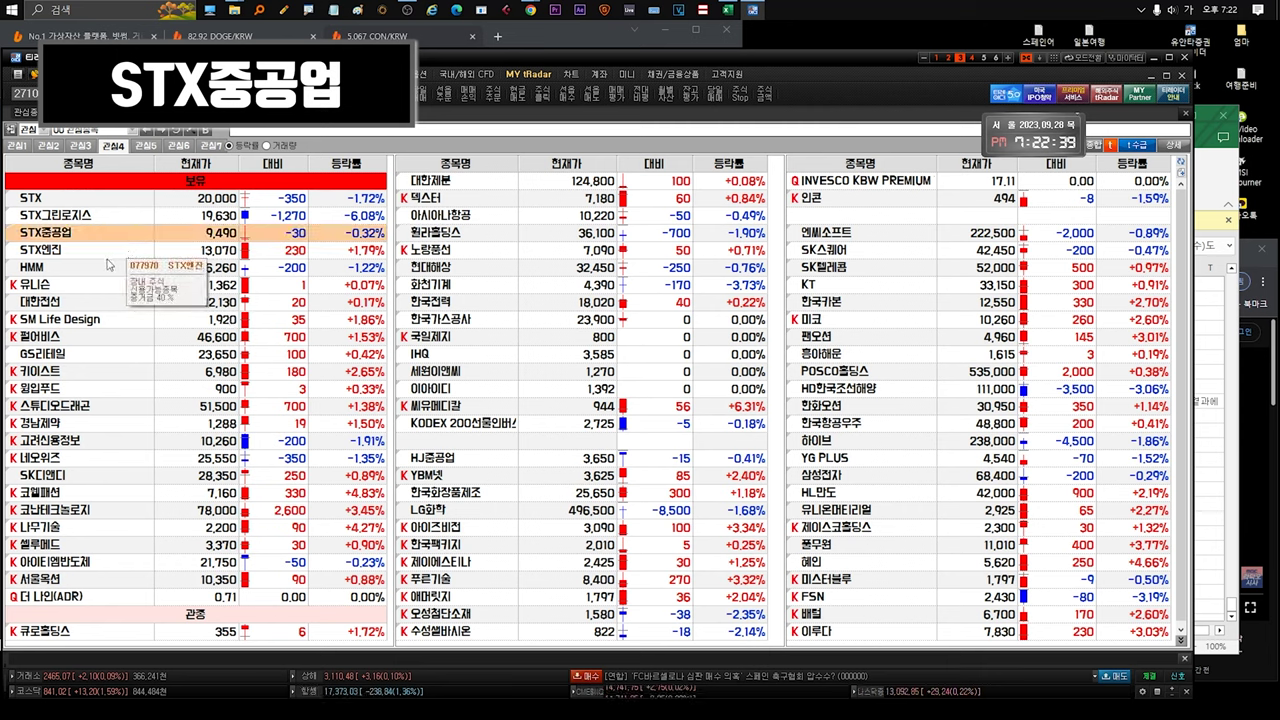
pyautogui.click(92, 268)
pyautogui.doubleClick(99, 232)
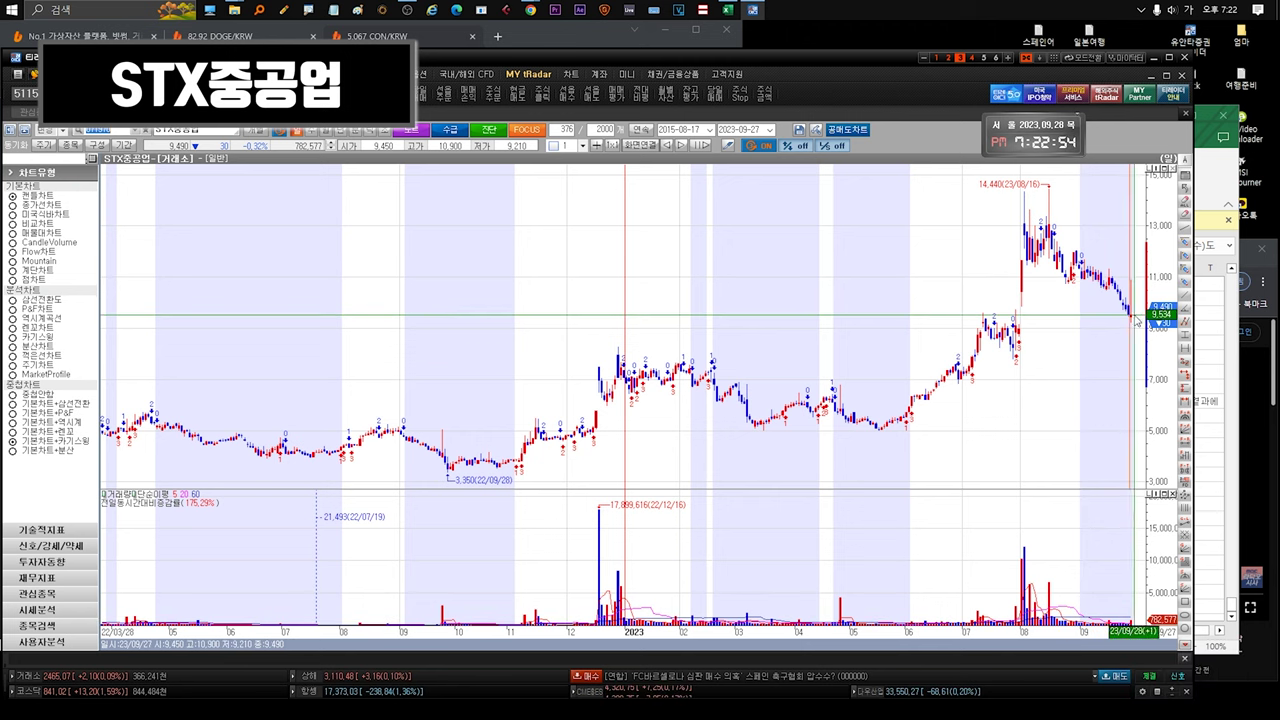
pyautogui.hotkey('ctrl', 'Tab')
pyautogui.click(55, 236)
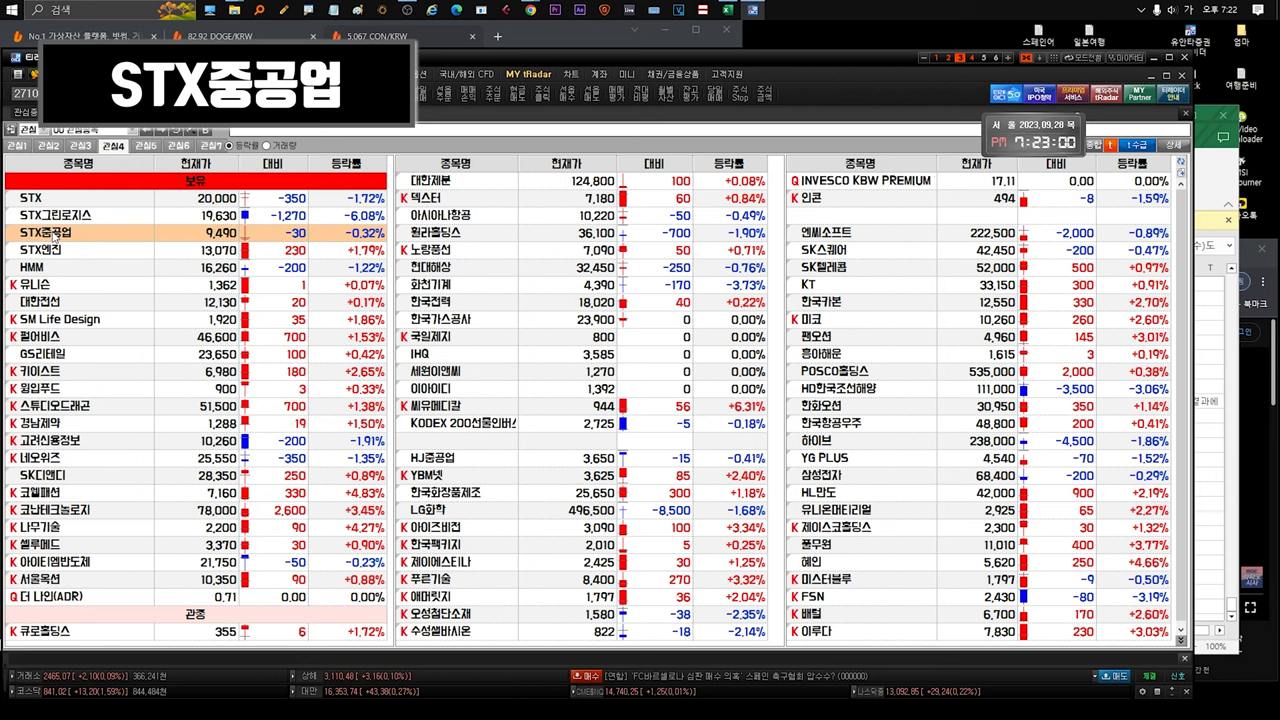
# Step: Examine HMM's daily chart around its September candles, return to the watchlist and check the HMM quote row
pyautogui.doubleClick(62, 267)
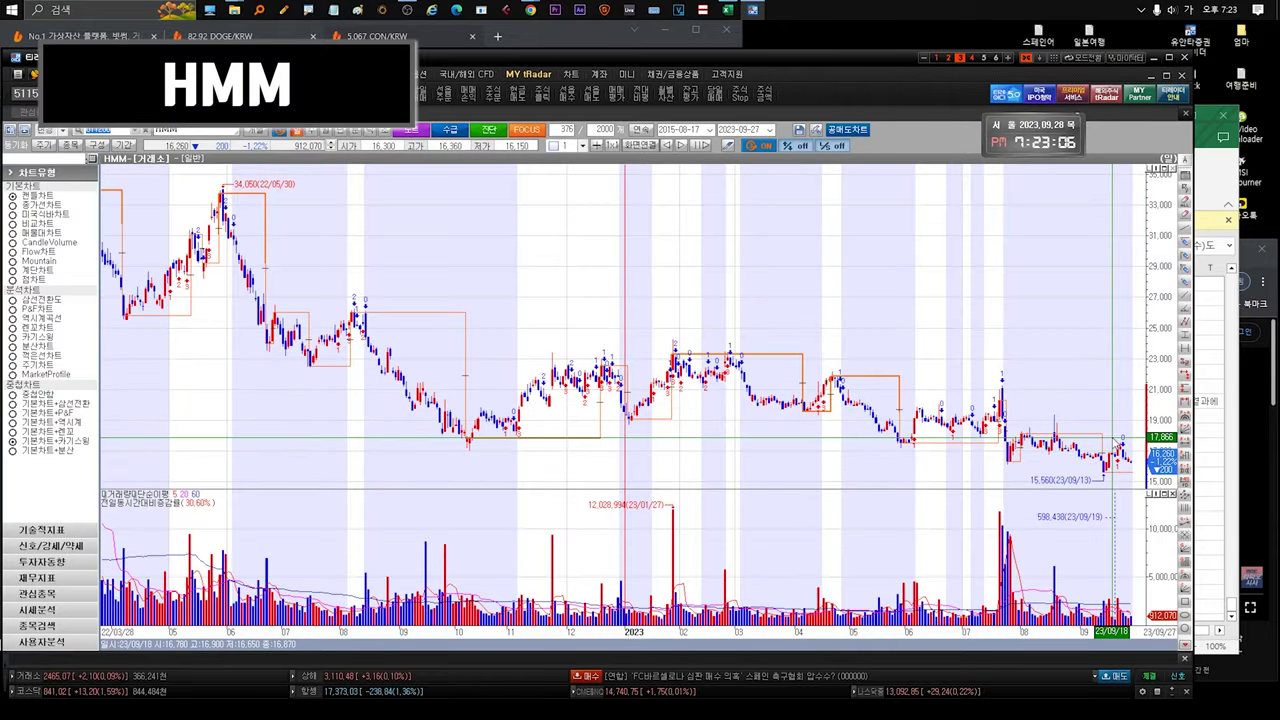
pyautogui.press('Escape')
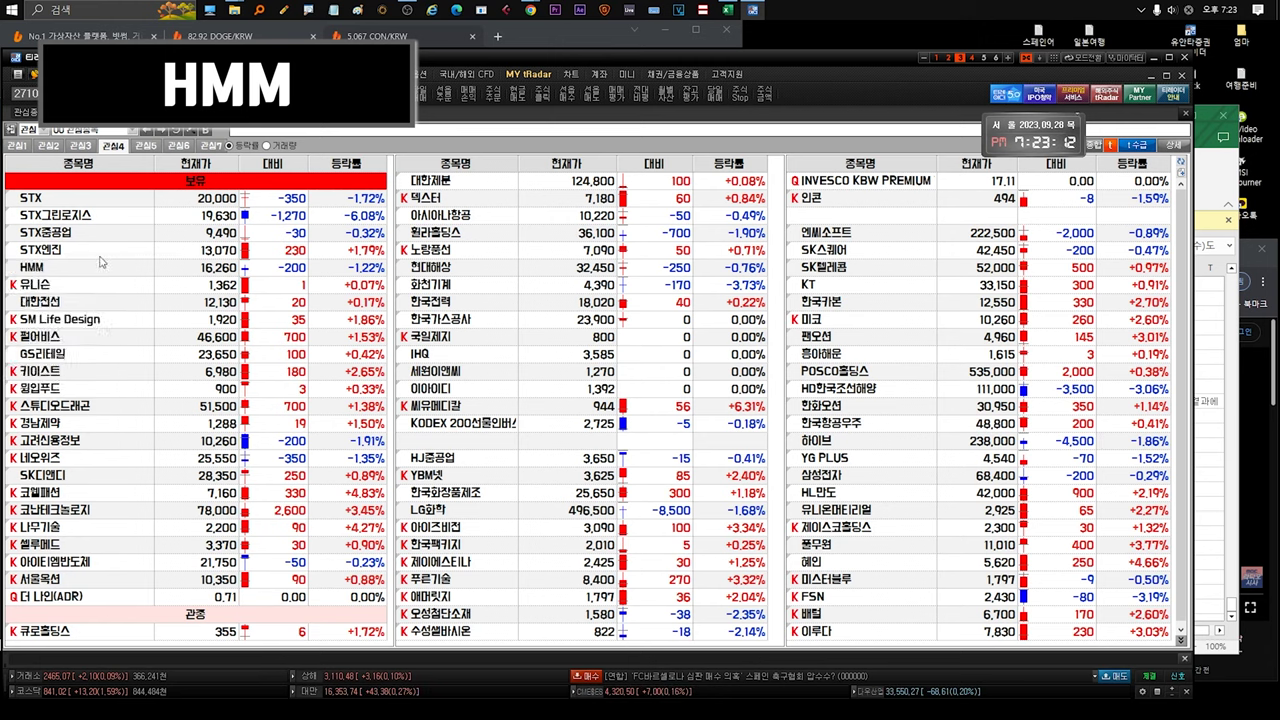
pyautogui.click(102, 264)
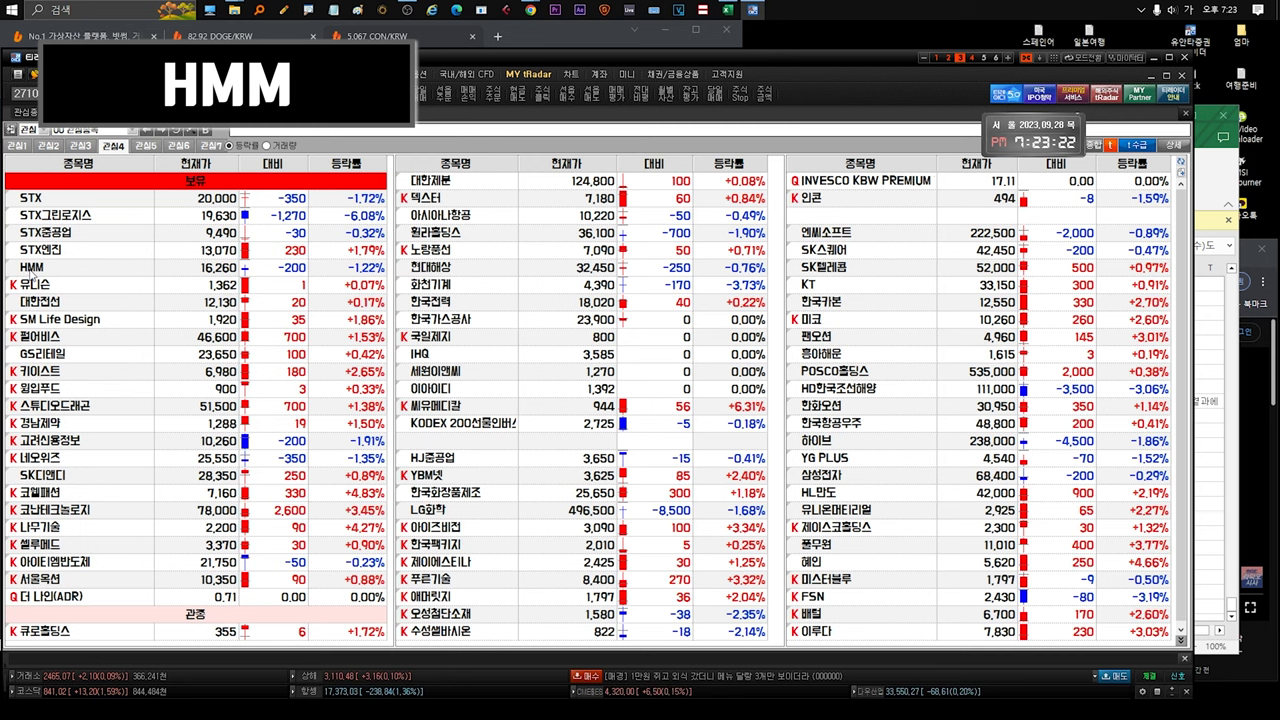
pyautogui.click(24, 268)
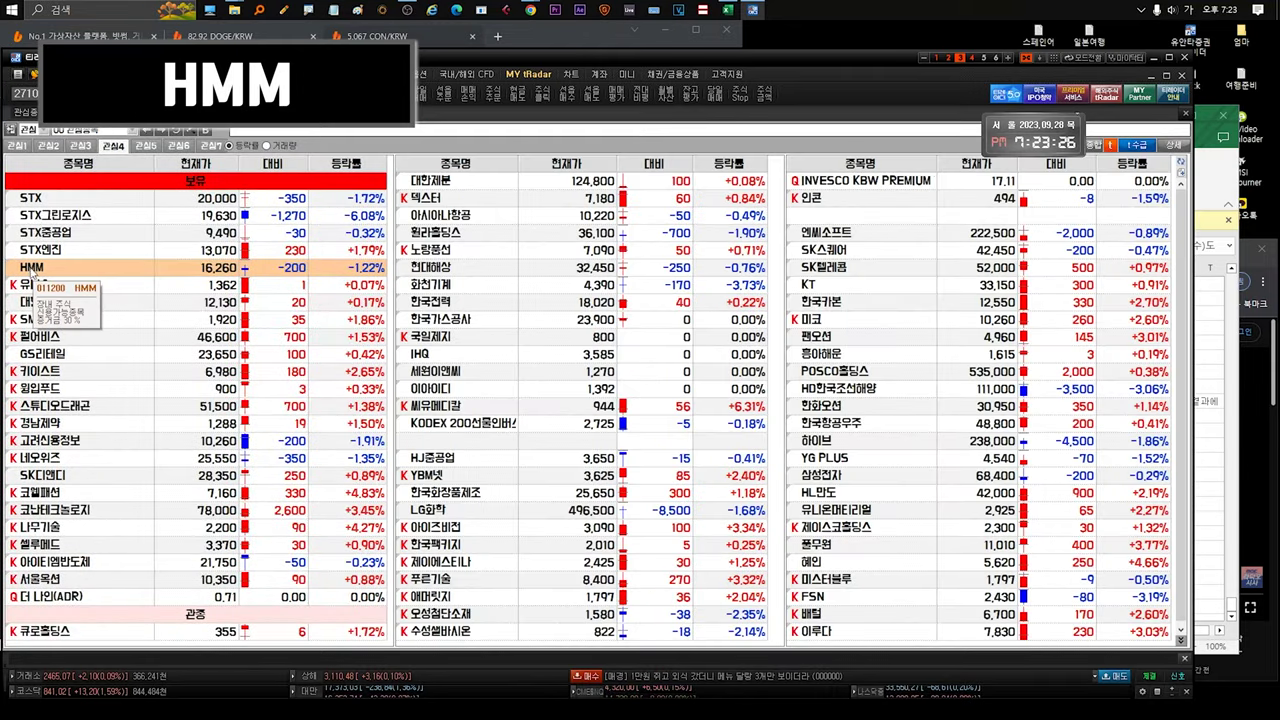
pyautogui.moveTo(8, 267)
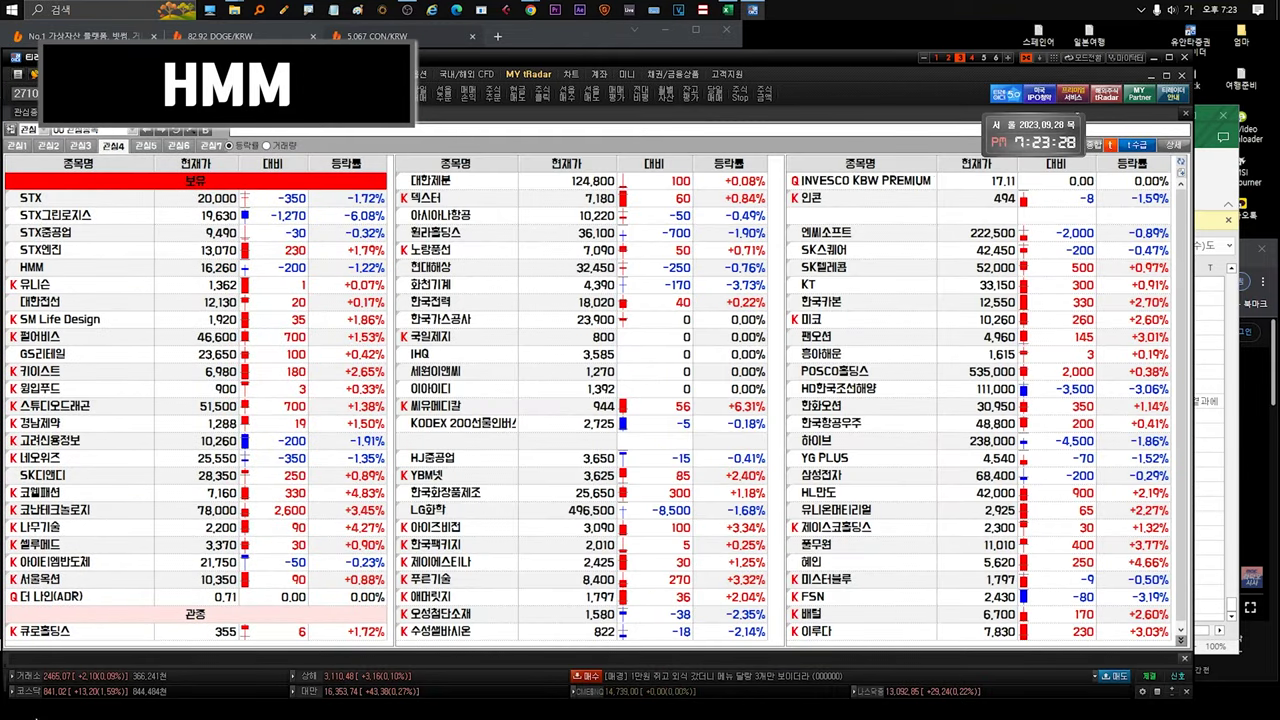
# Step: Examine 유니슨's daily chart twice, including the 23/09/27 candle details, and check its quote in the watchlist
pyautogui.doubleClick(77, 289)
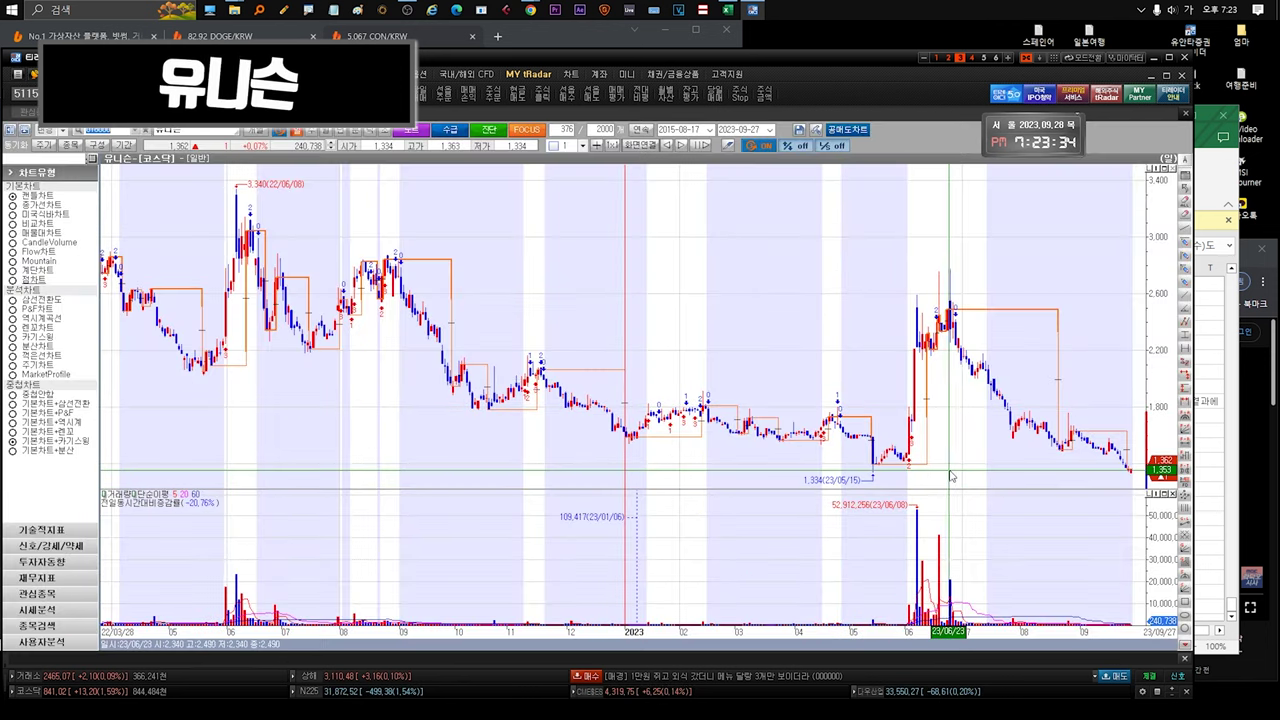
pyautogui.moveTo(1136, 479)
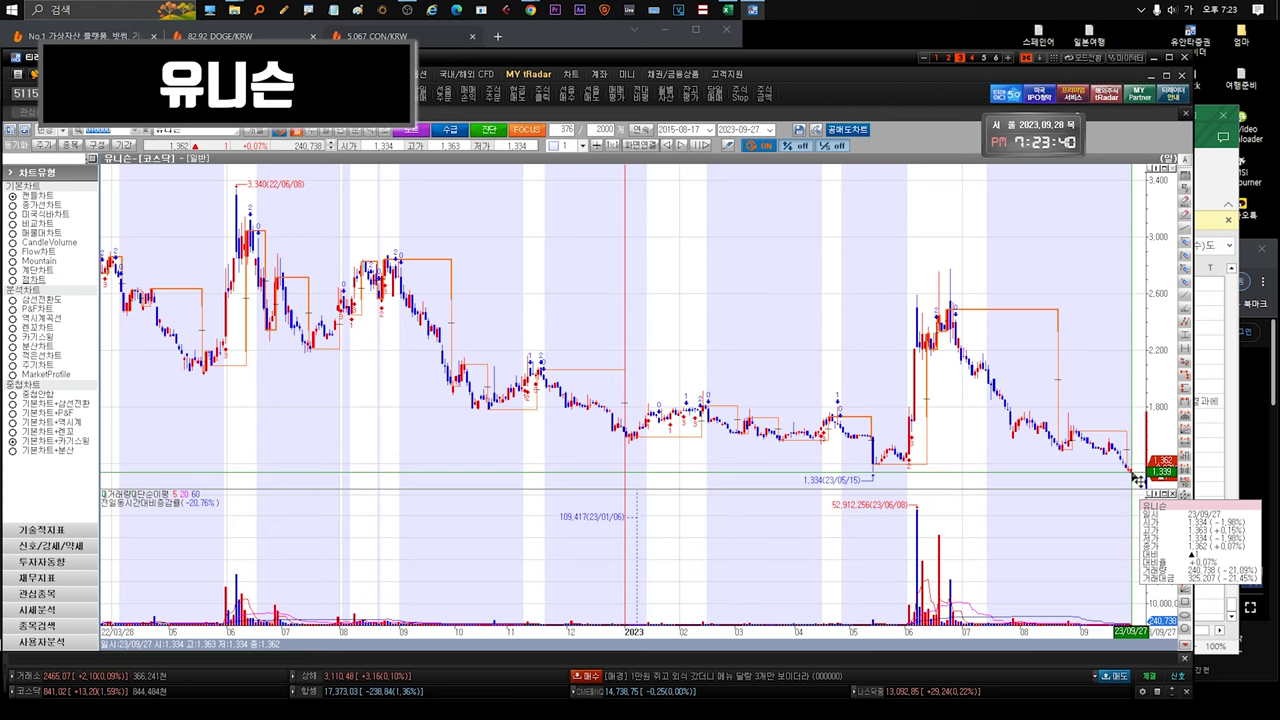
pyautogui.press('Escape')
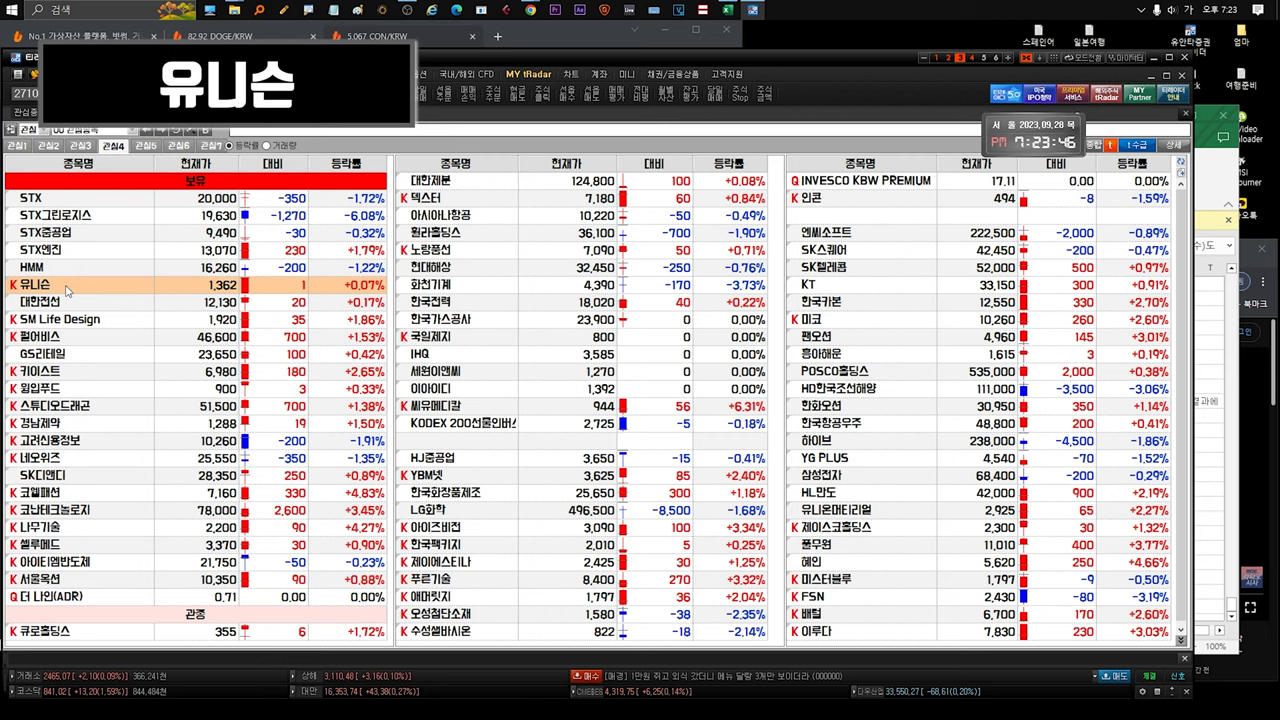
pyautogui.doubleClick(67, 288)
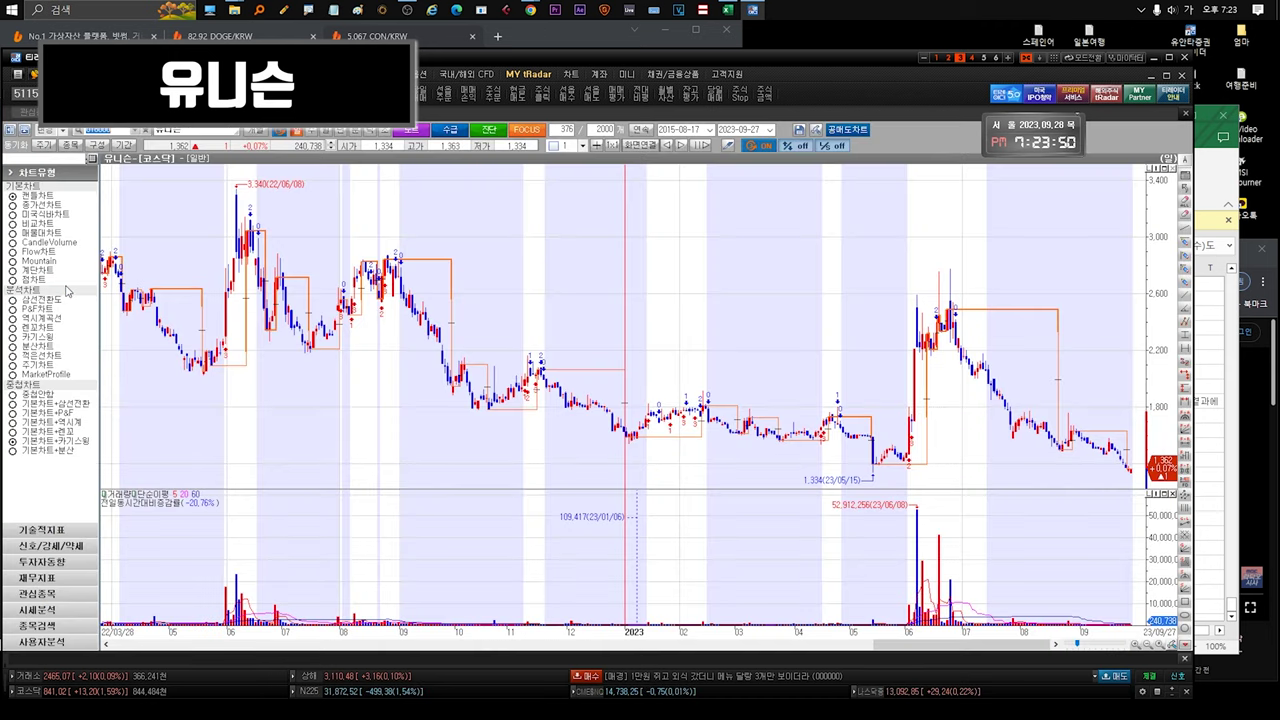
pyautogui.press('Escape')
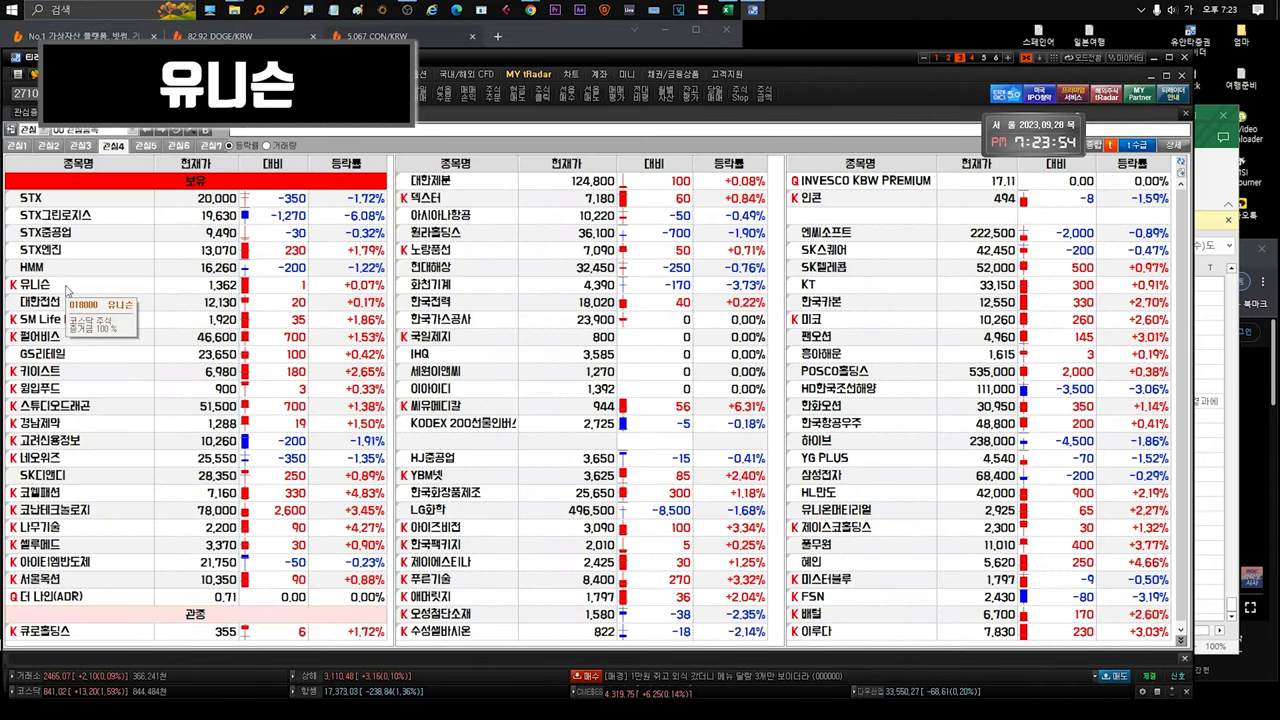
pyautogui.click(67, 289)
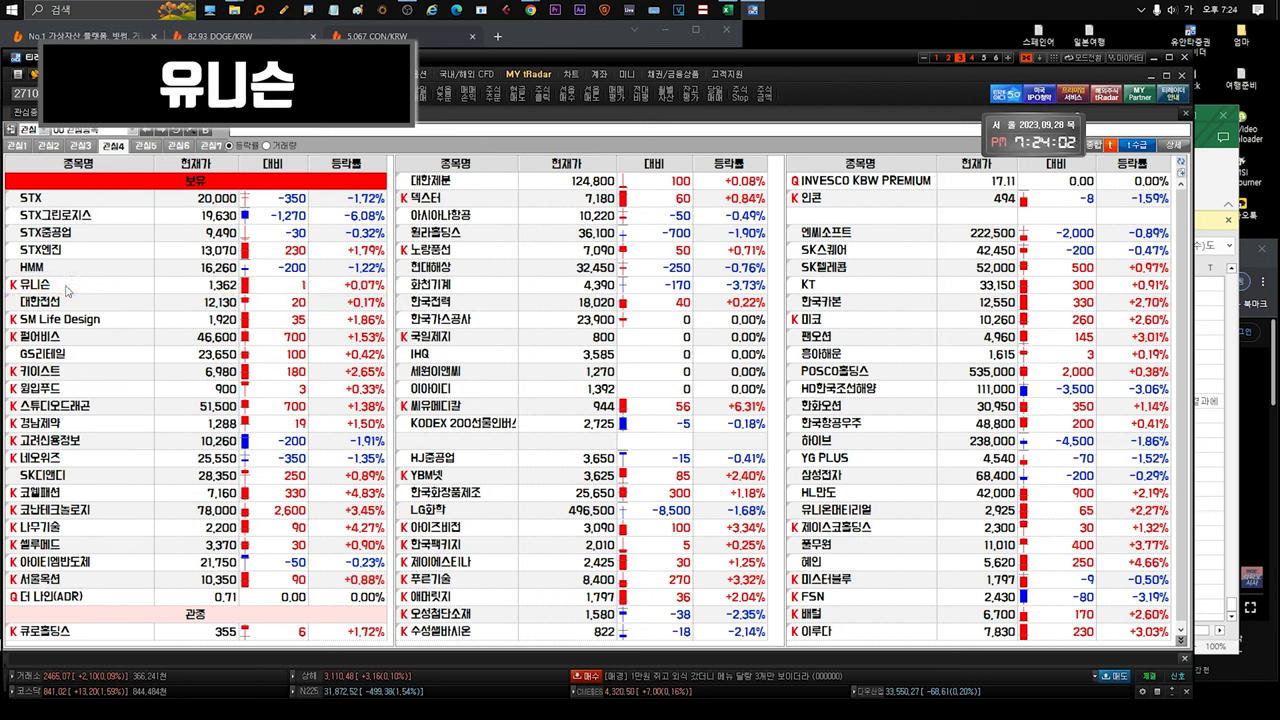
pyautogui.click(85, 287)
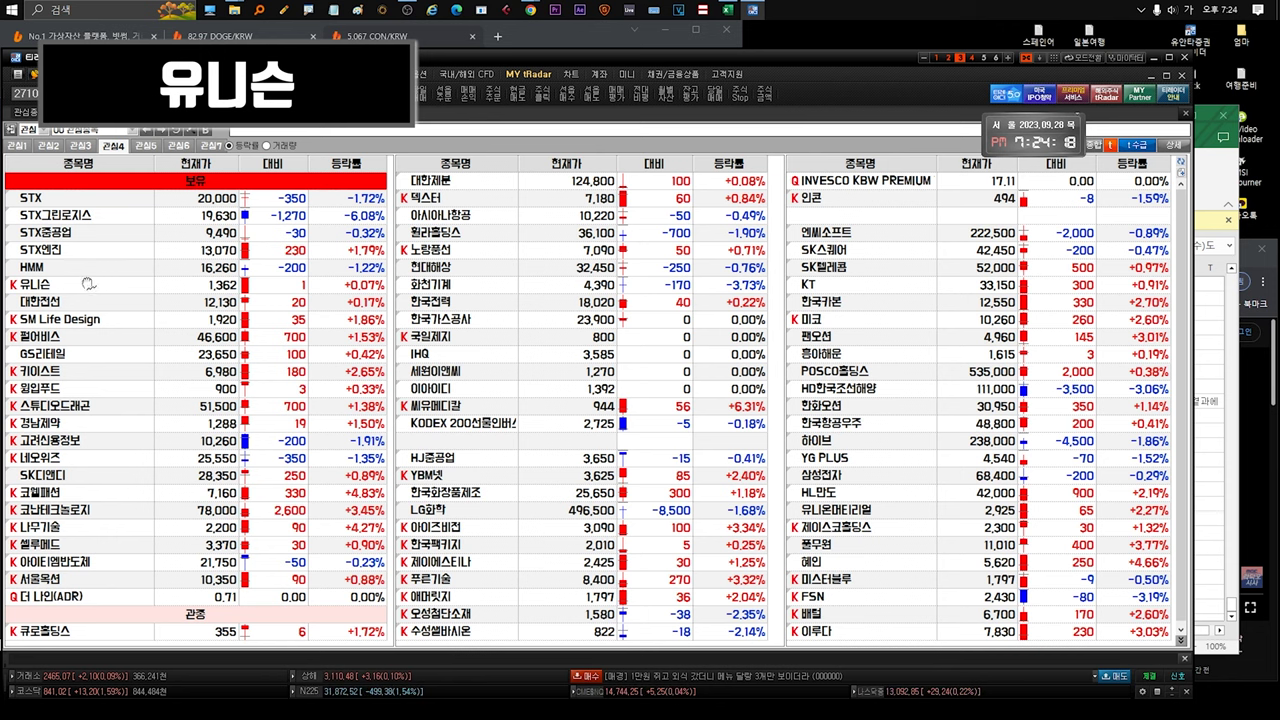
# Step: Widen 유니슨's daily chart to the full 2,000-candle history from August 2015, check its intraday preview in the watchlist, and recheck the long-term chart
pyautogui.doubleClick(88, 284)
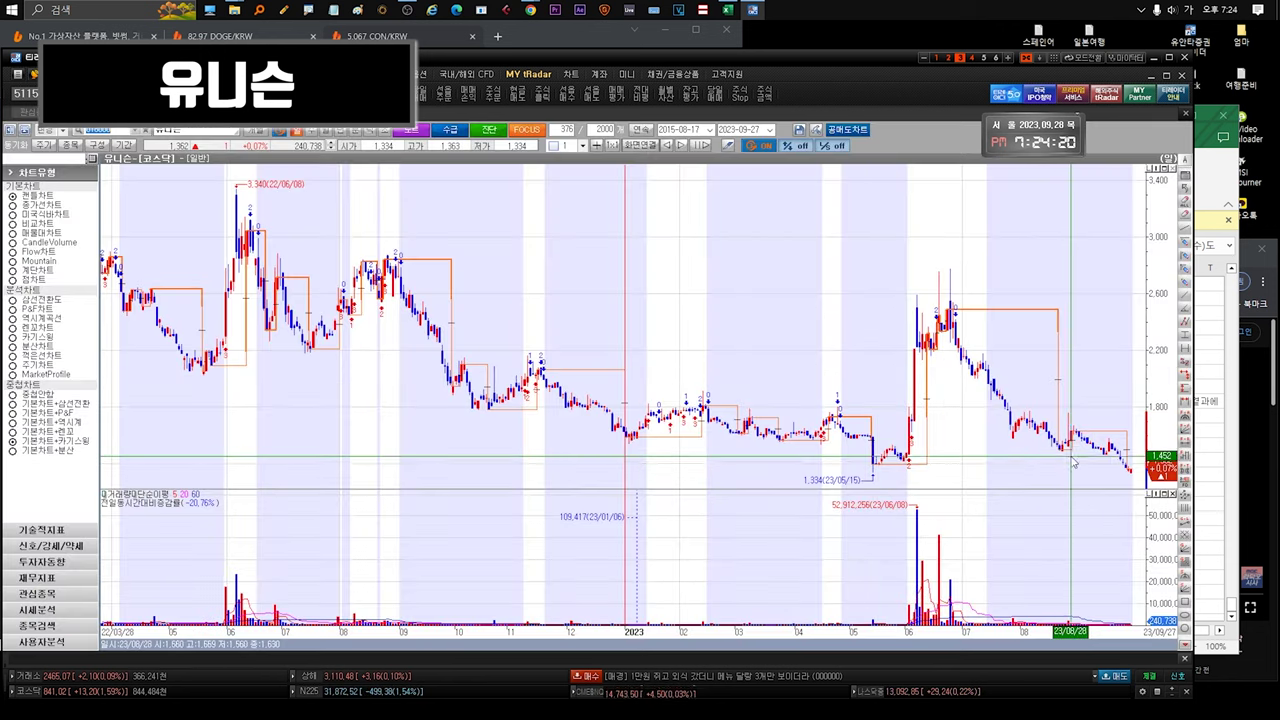
pyautogui.scroll(-5, 1100, 415)
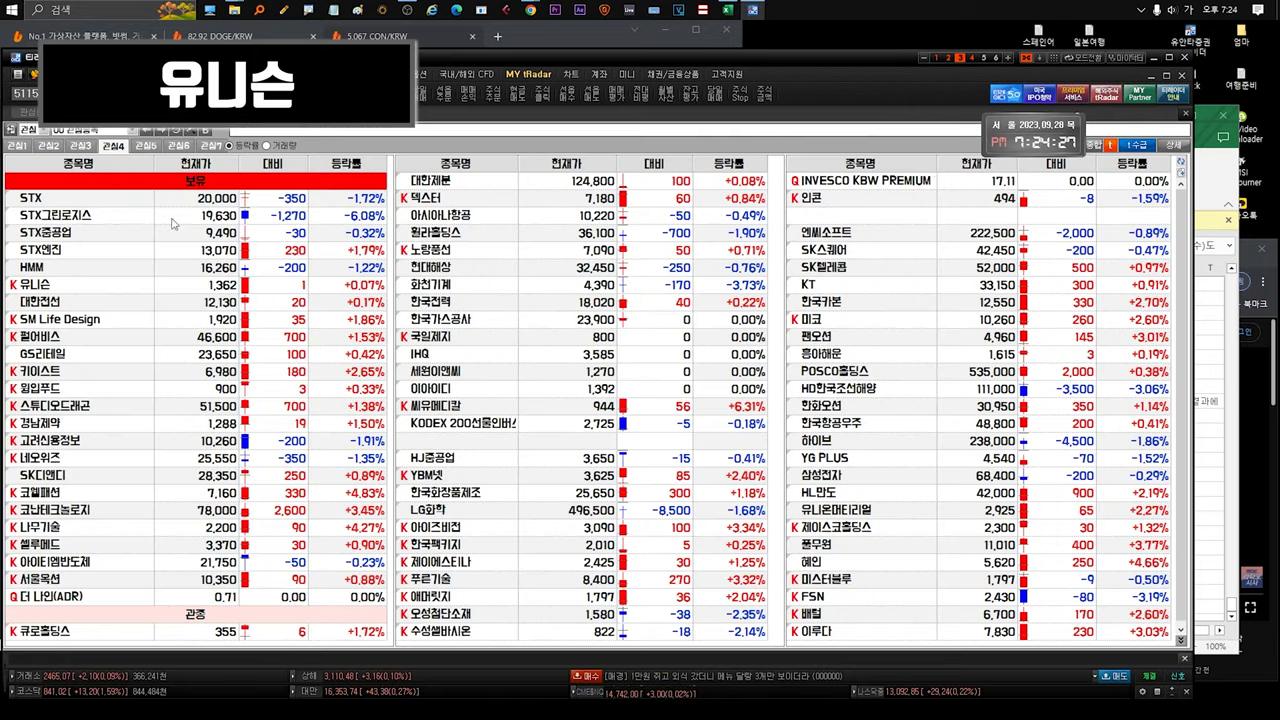
pyautogui.click(27, 112)
pyautogui.click(78, 287)
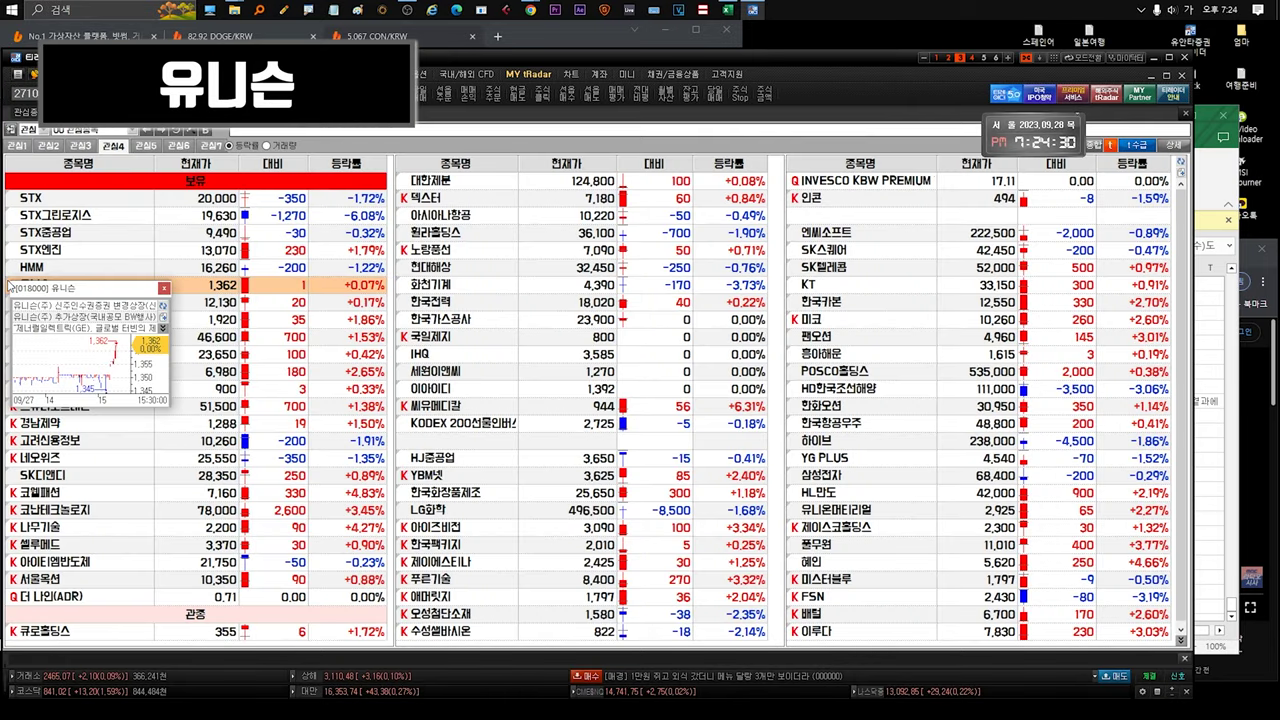
pyautogui.moveTo(12, 285)
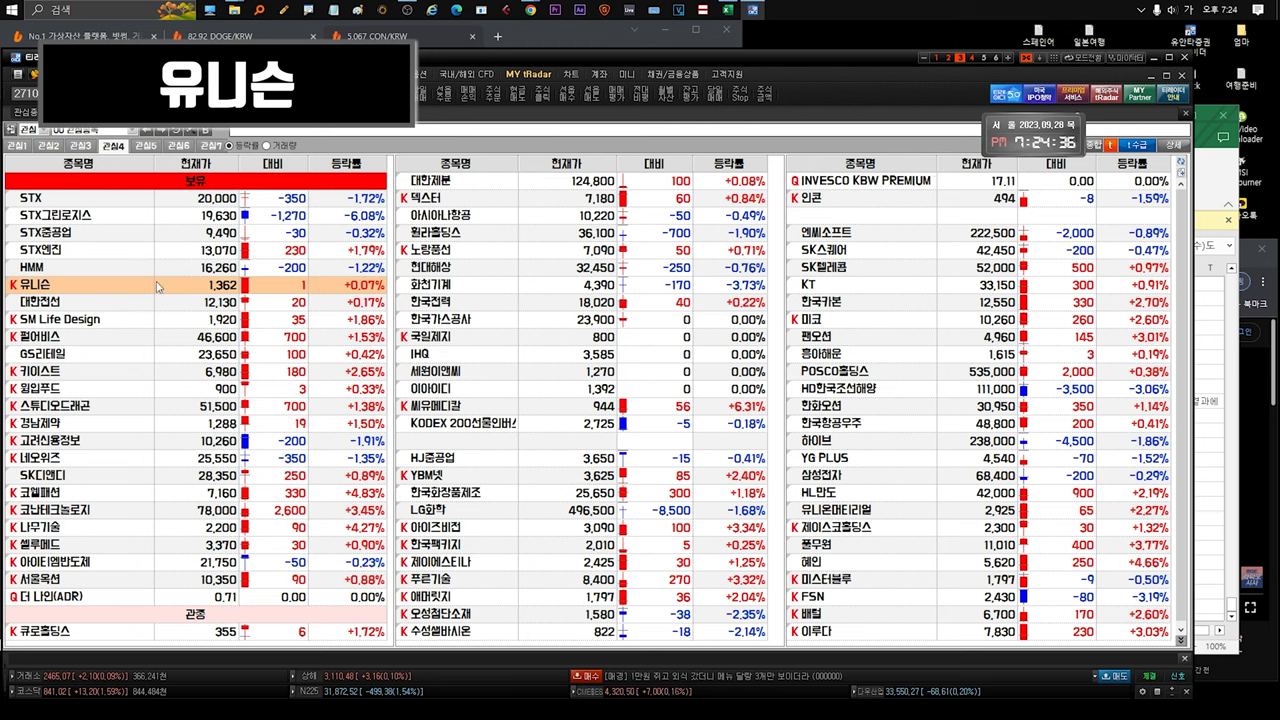
pyautogui.doubleClick(156, 286)
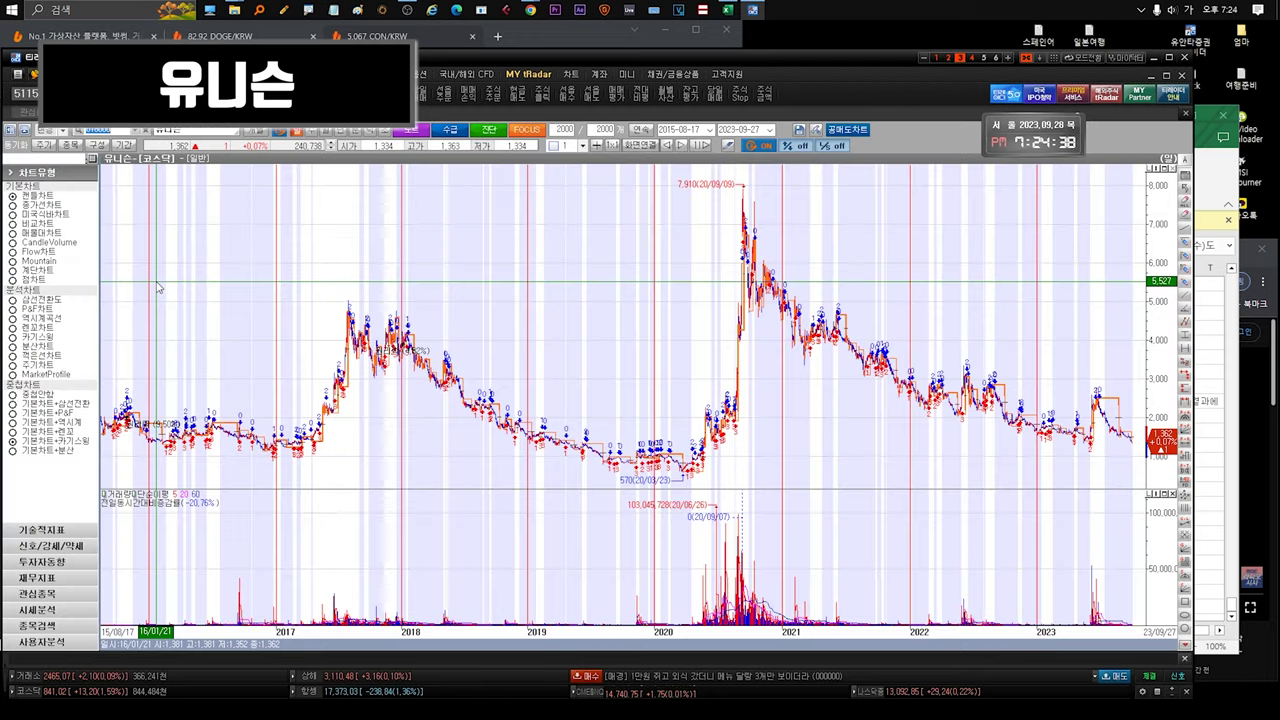
pyautogui.press('Escape')
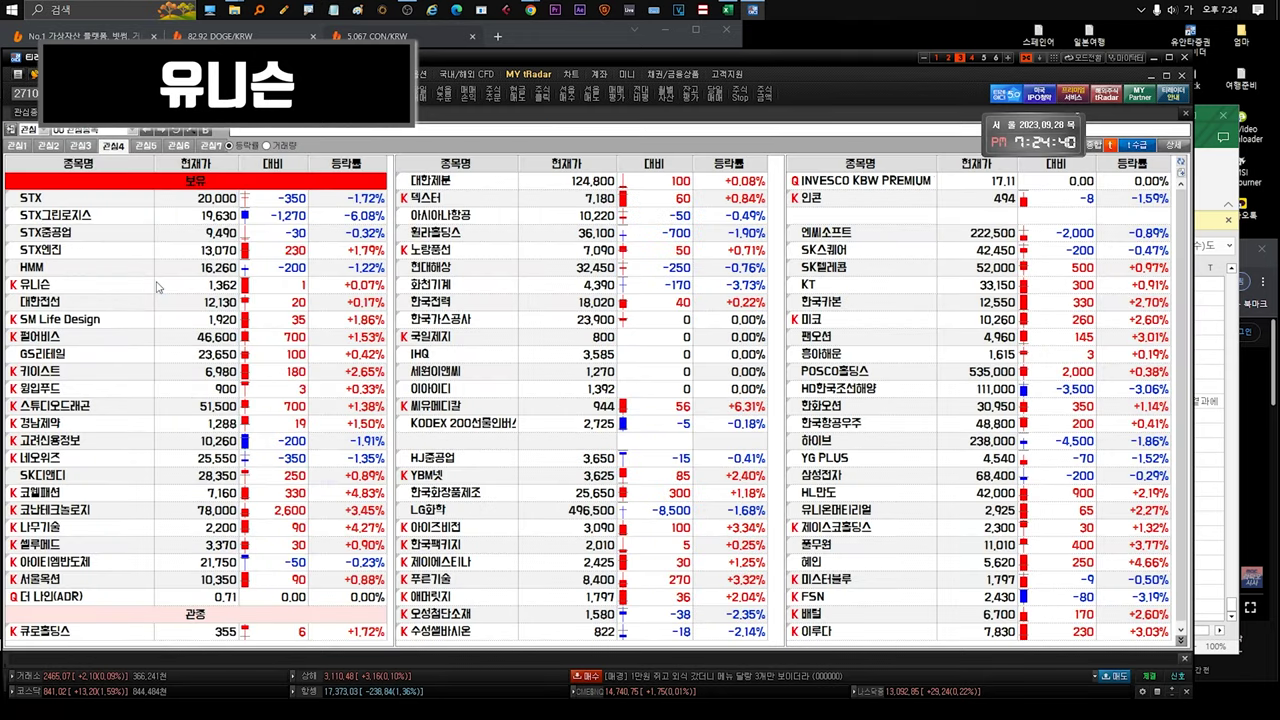
# Step: Compare the 유니슨 and 대한전선 watchlist rows and look over 유니슨's 2015–2023 chart again before returning to the list
pyautogui.click(90, 289)
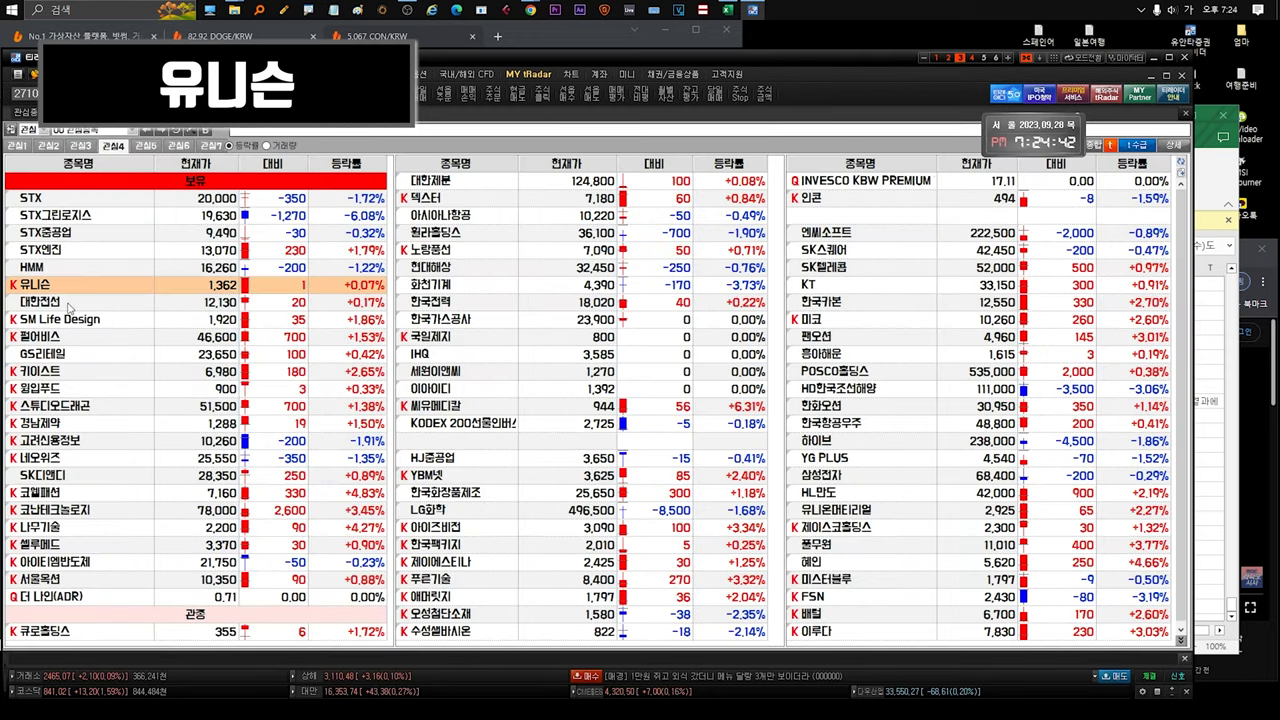
pyautogui.click(81, 305)
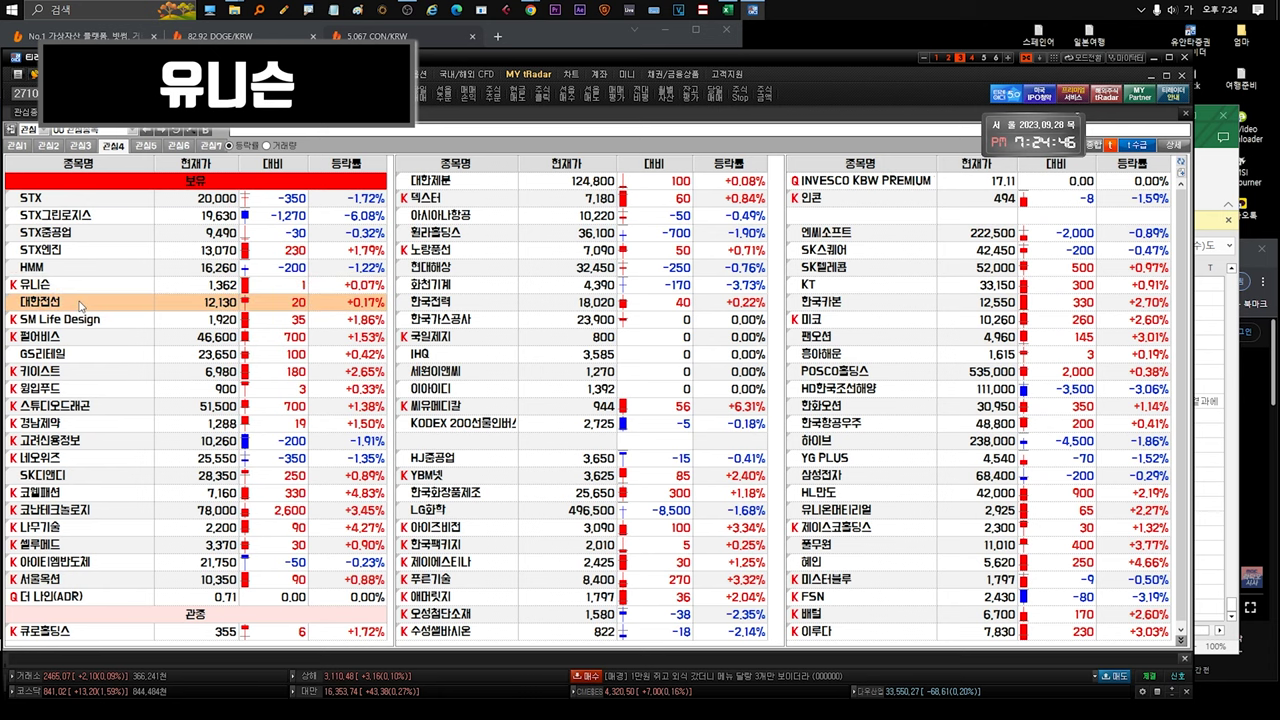
pyautogui.doubleClick(116, 288)
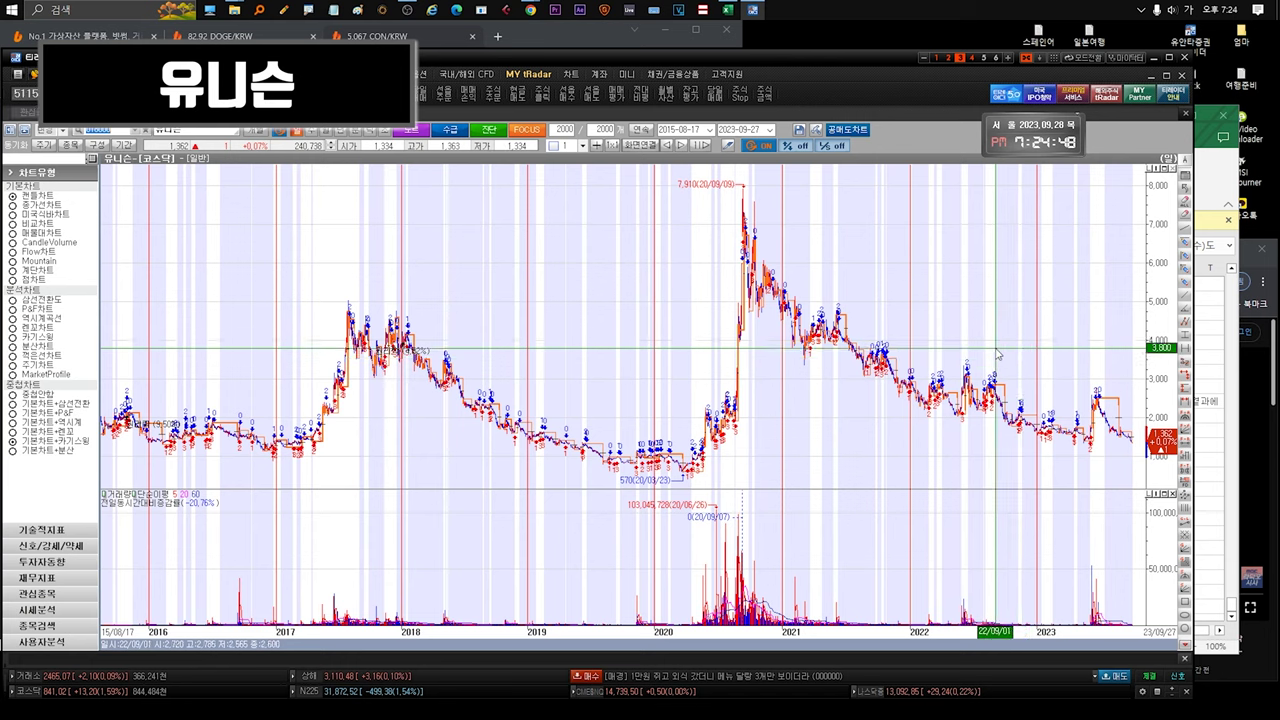
pyautogui.press('Escape')
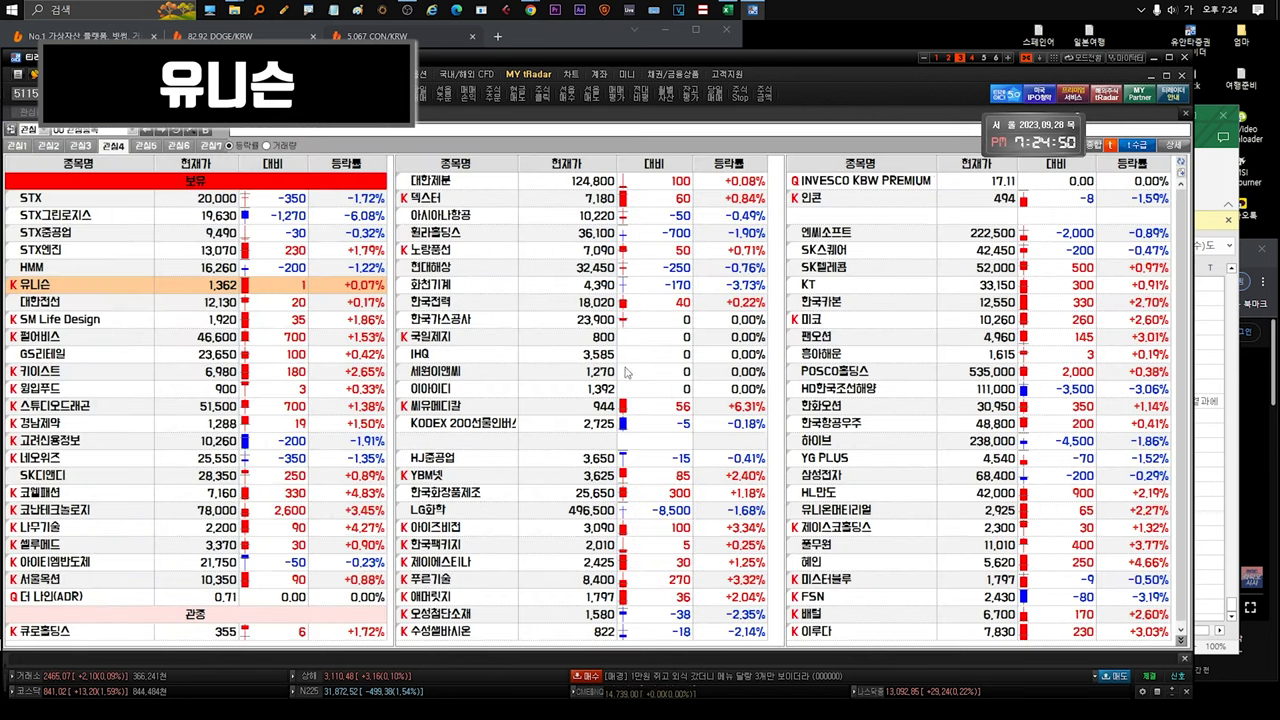
# Step: Open 대한전선's long-term daily chart from the watchlist twice and examine its price trend from 2022 into 2023
pyautogui.click(46, 304)
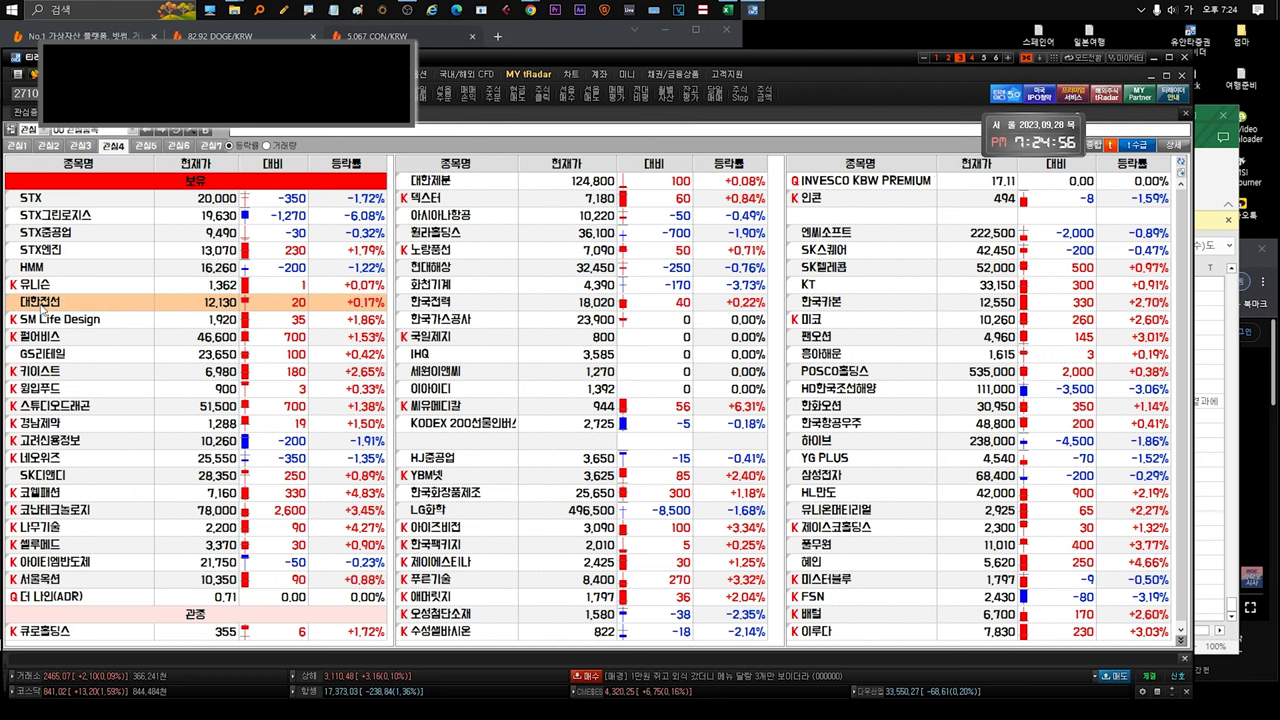
pyautogui.doubleClick(43, 306)
pyautogui.moveTo(1062, 432)
pyautogui.mouseDown()
pyautogui.moveTo(1128, 436)
pyautogui.moveTo(1070, 455)
pyautogui.mouseUp()
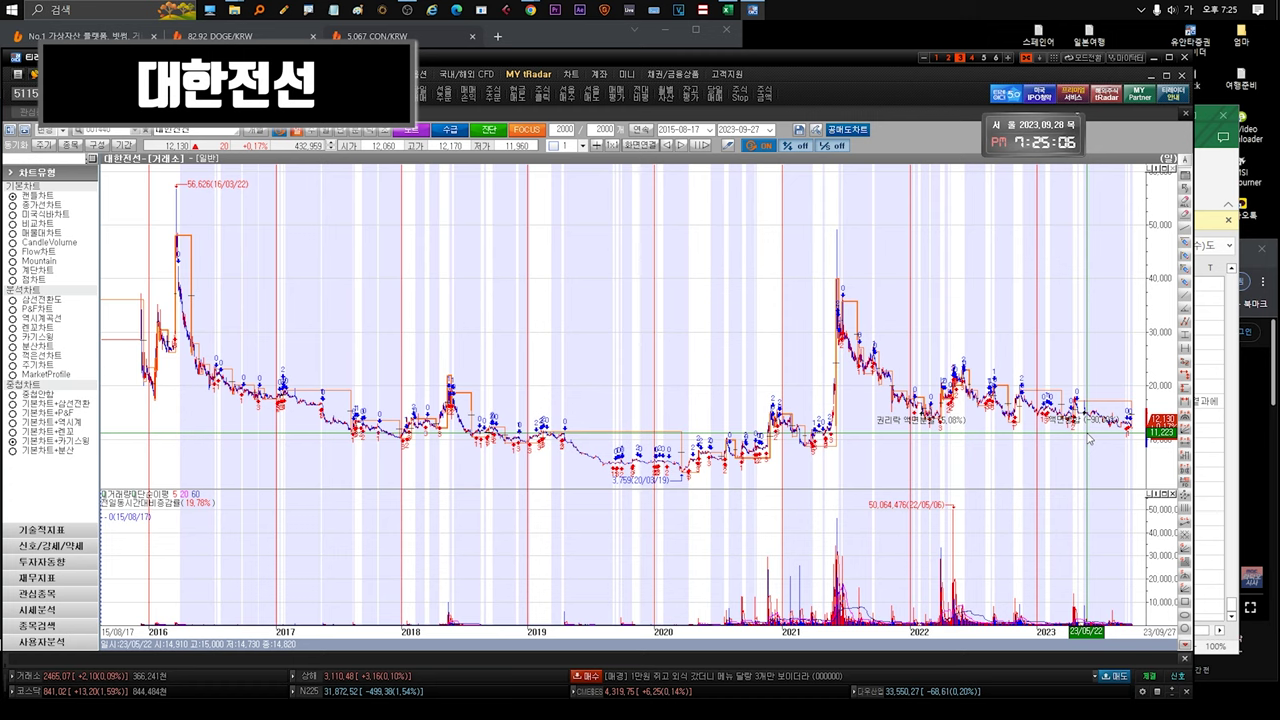
pyautogui.hotkey('ctrl', 'Tab')
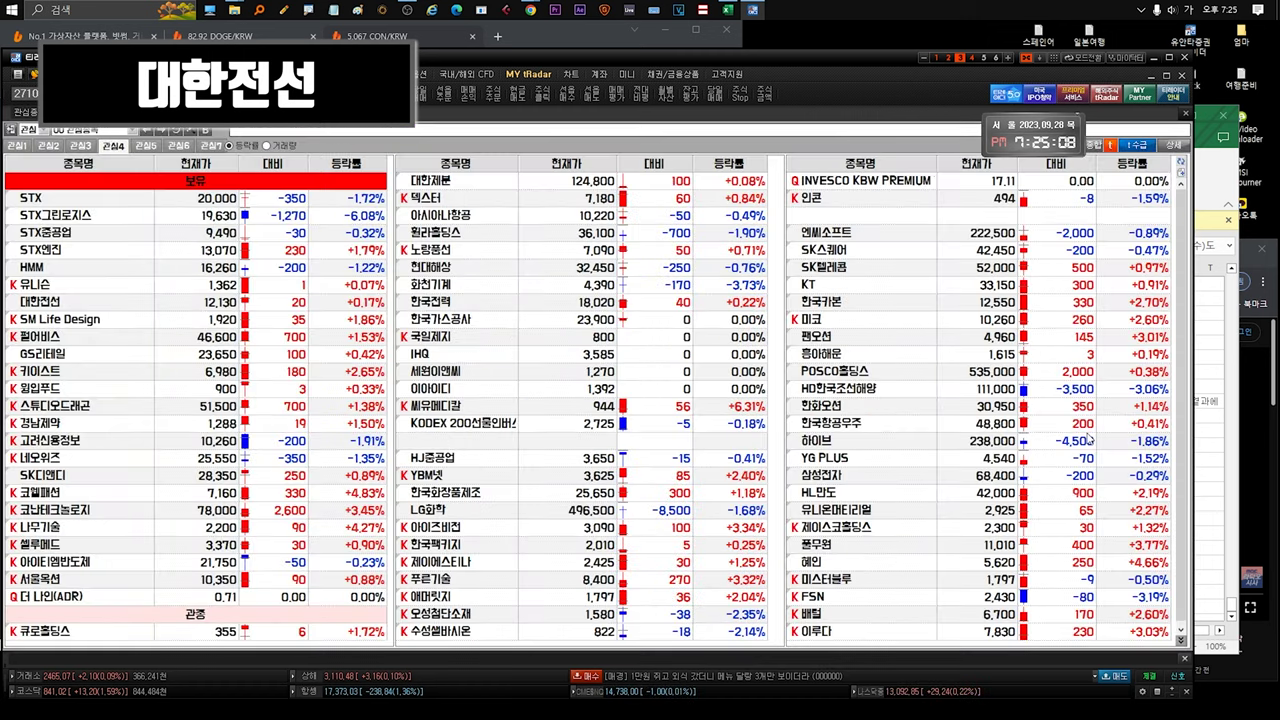
pyautogui.doubleClick(90, 301)
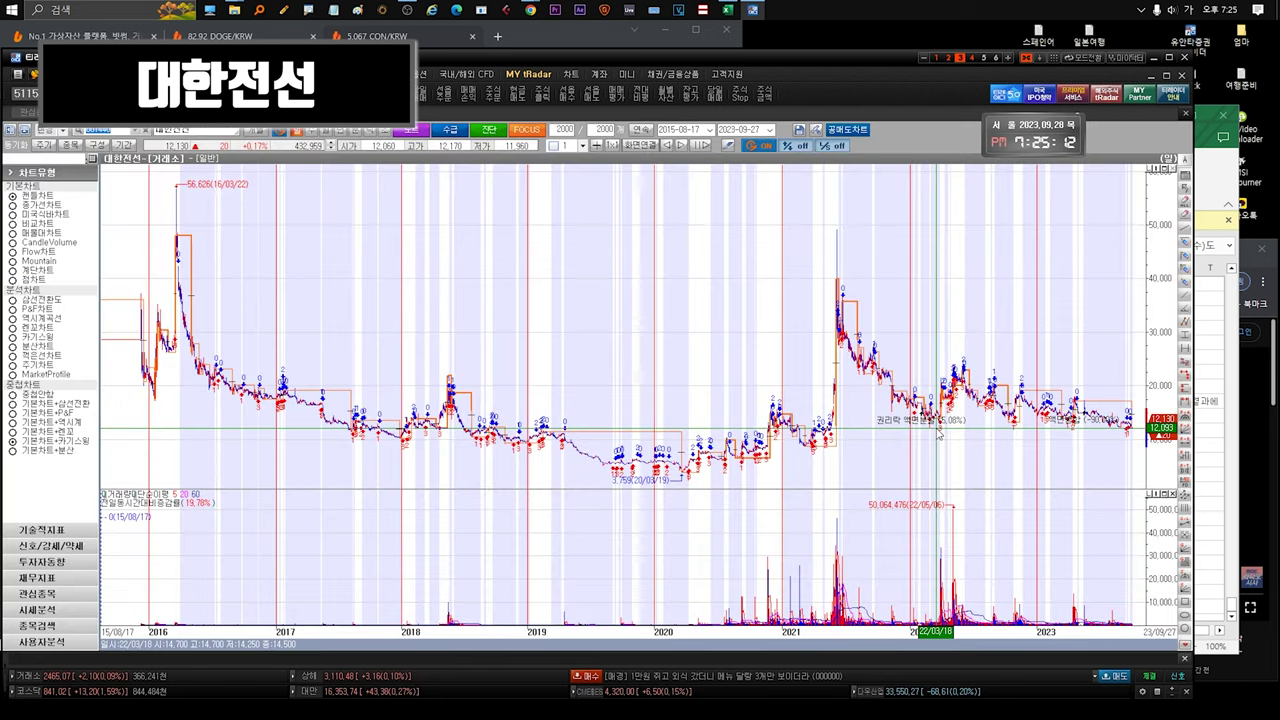